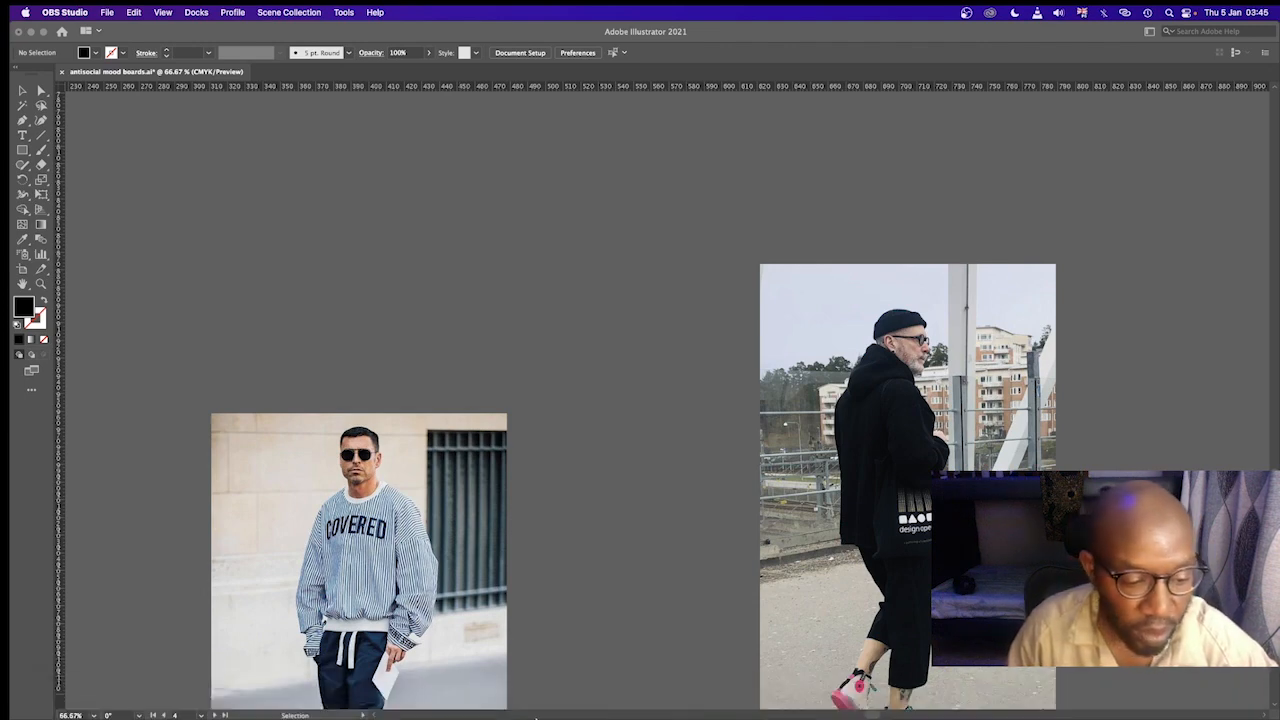
# Switch to the Pinterest street wear results in Brave and add the photo of the man in a red cap and dark coat to the Illustrator mood board.
pyautogui.moveTo(466, 717)
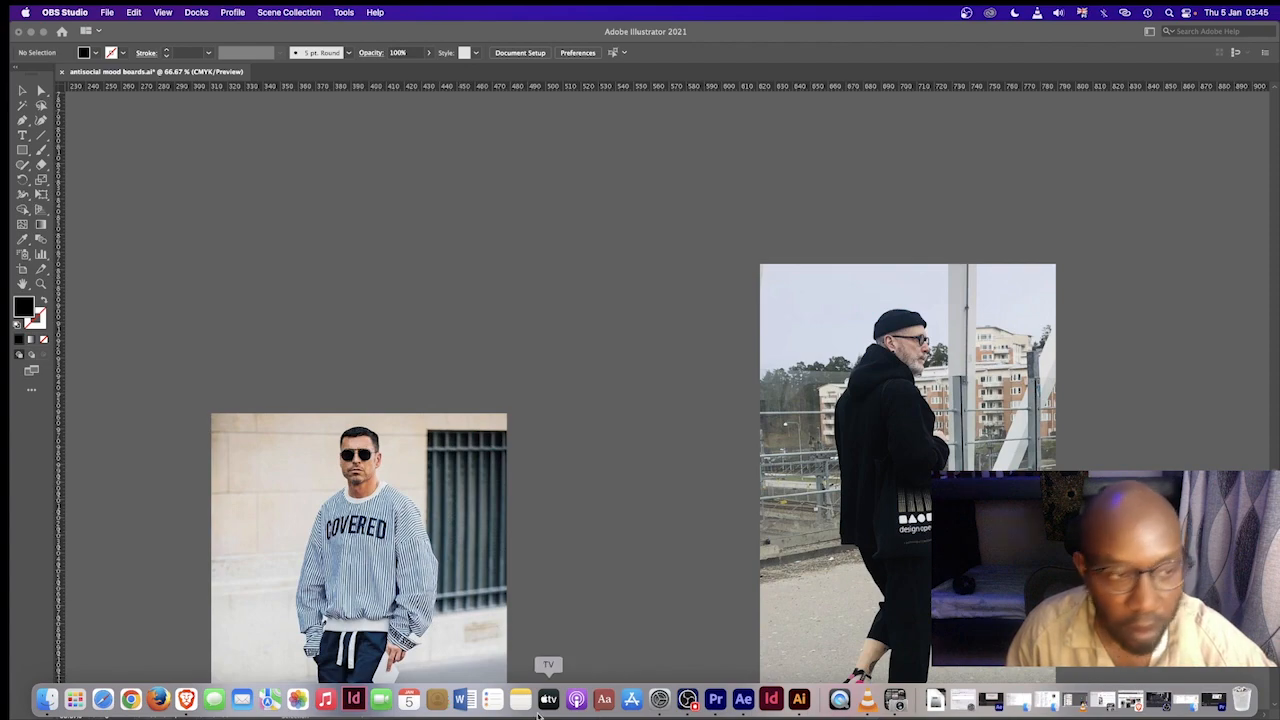
pyautogui.click(186, 699)
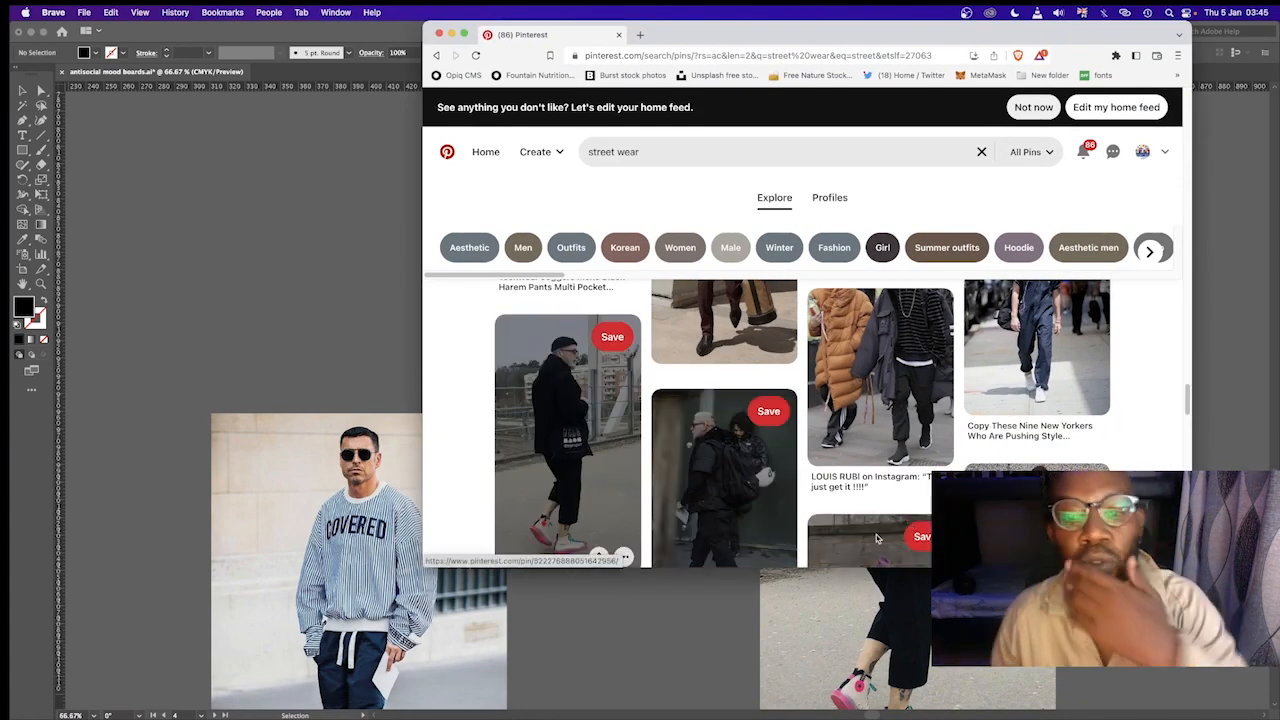
pyautogui.scroll(-10, 886, 387)
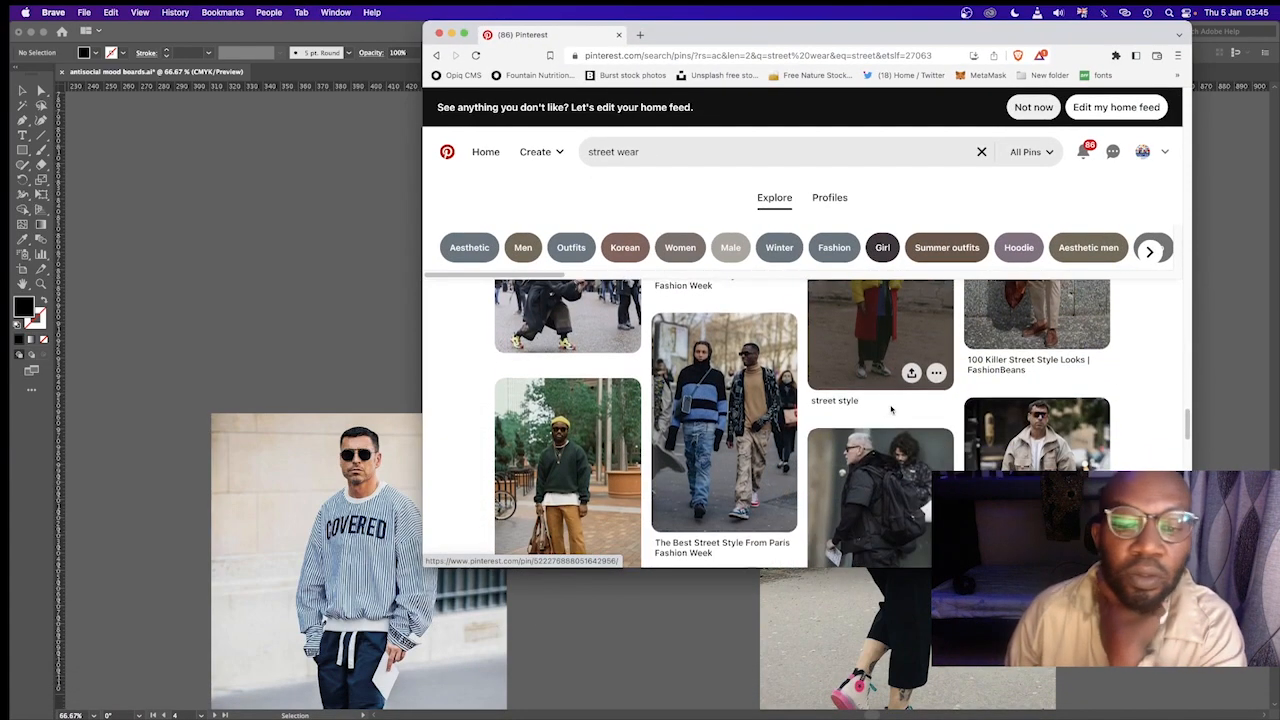
pyautogui.scroll(-1, 890, 409)
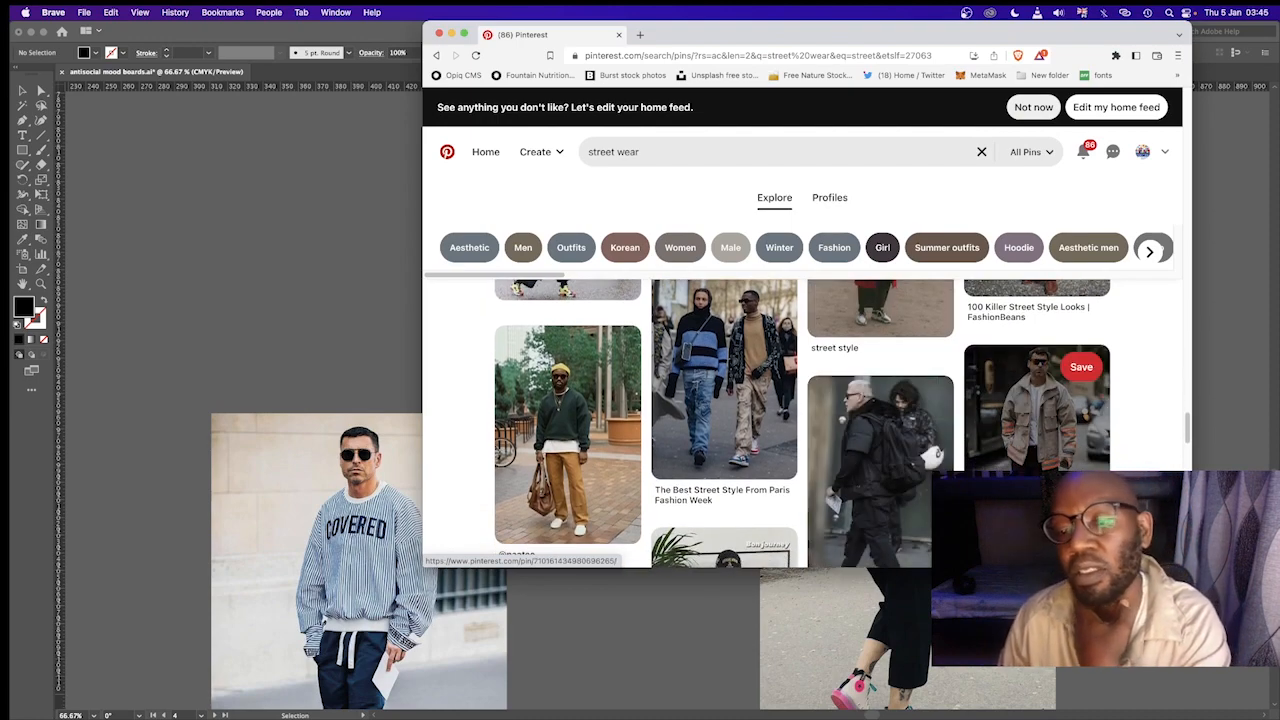
pyautogui.scroll(-10, 1037, 400)
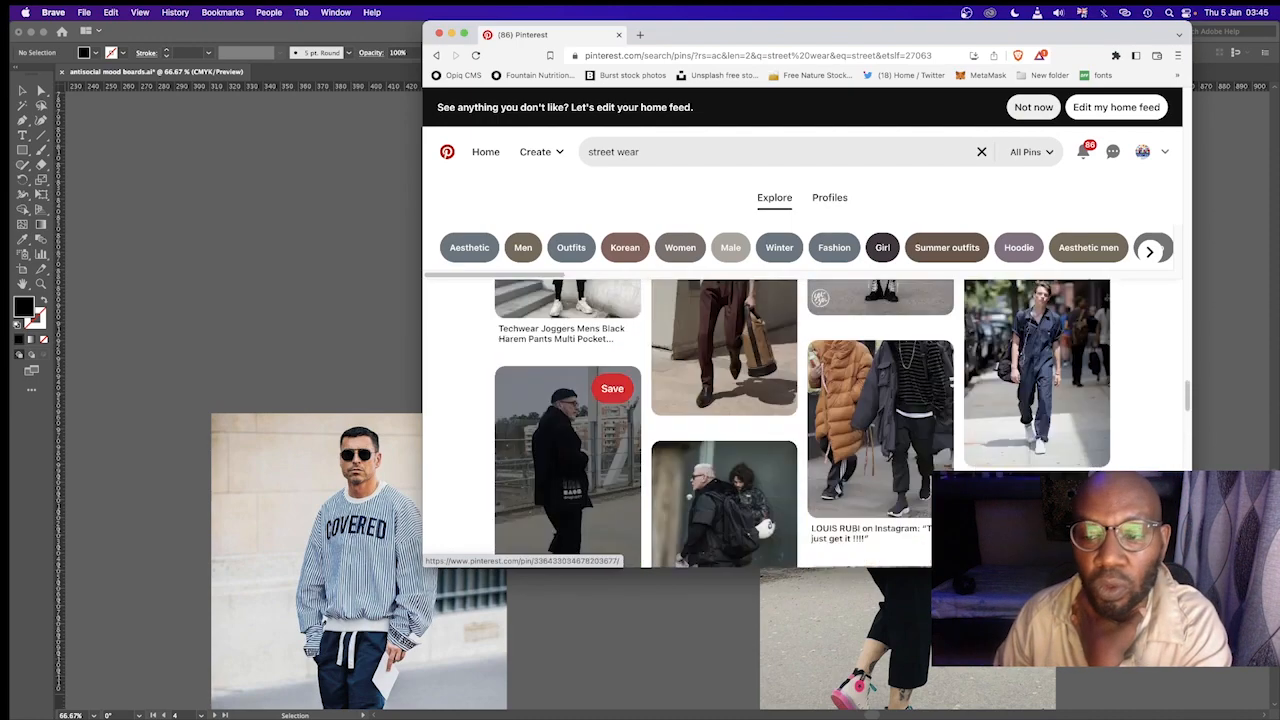
pyautogui.scroll(2, 803, 423)
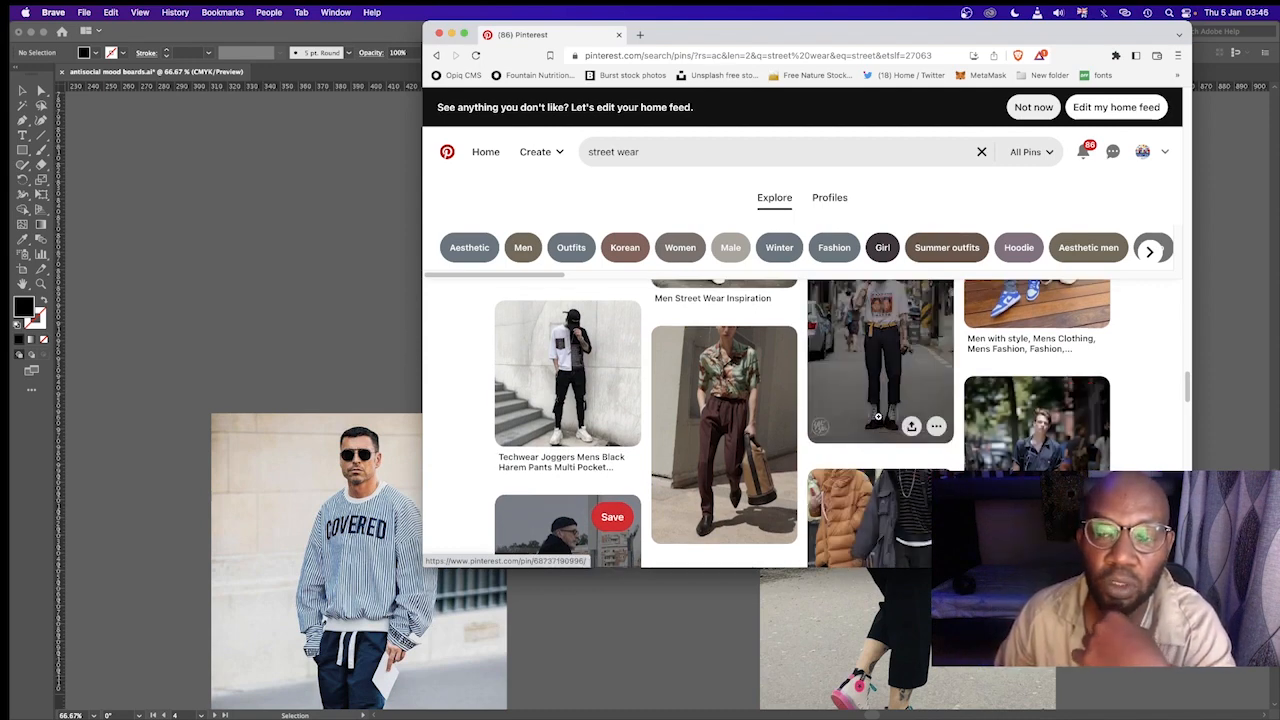
pyautogui.scroll(5, 895, 422)
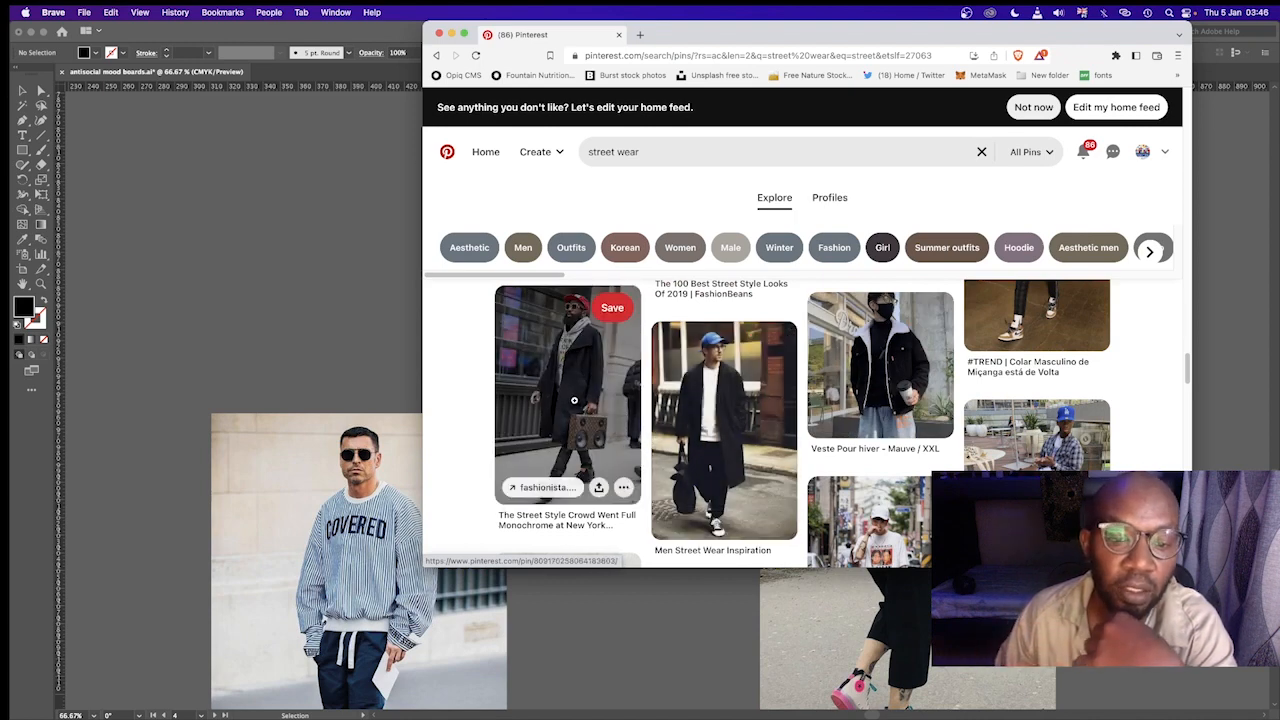
pyautogui.moveTo(574, 400); pyautogui.dragTo(239, 332)
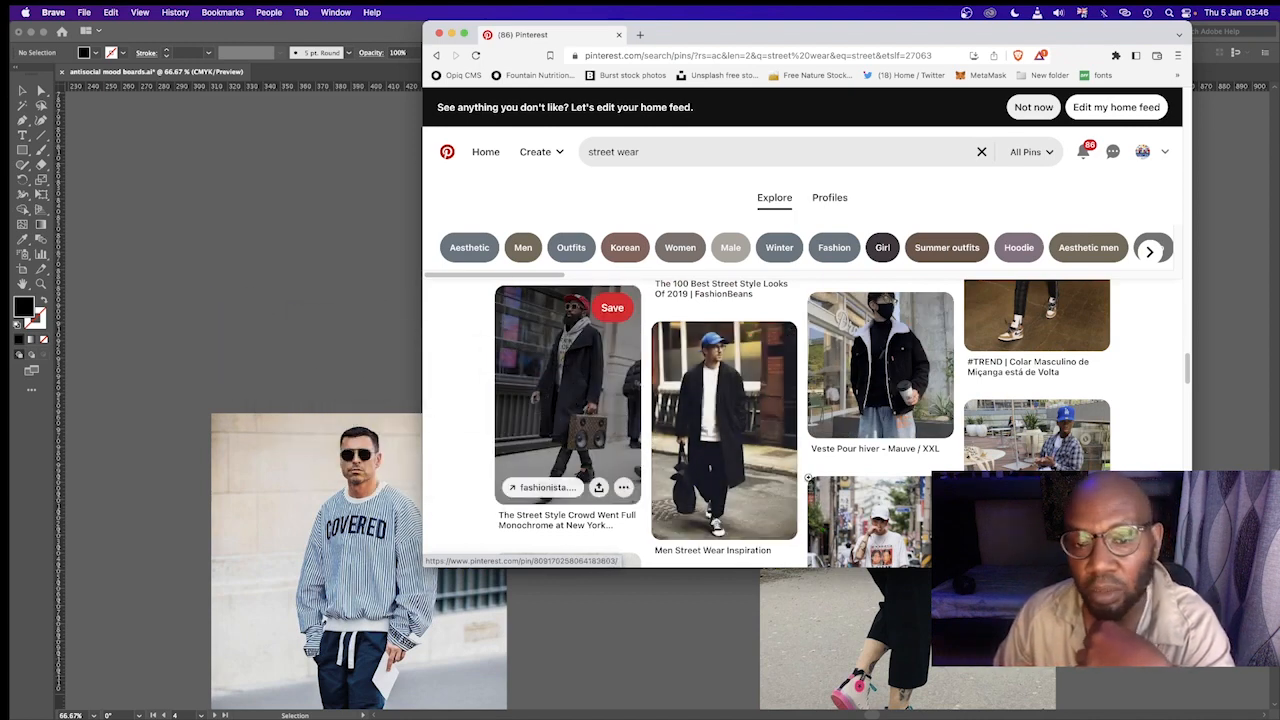
# Add the street wear photos of the man in a blue cap and long coat and the man in a white graphic T-shirt to the mood board.
pyautogui.scroll(-5, 808, 478)
pyautogui.moveTo(736, 407); pyautogui.dragTo(421, 383)
pyautogui.moveTo(885, 485); pyautogui.dragTo(268, 293)
# Add the street wear photo of the man in a black printed shirt and black trousers to the mood board.
pyautogui.scroll(3, 835, 395)
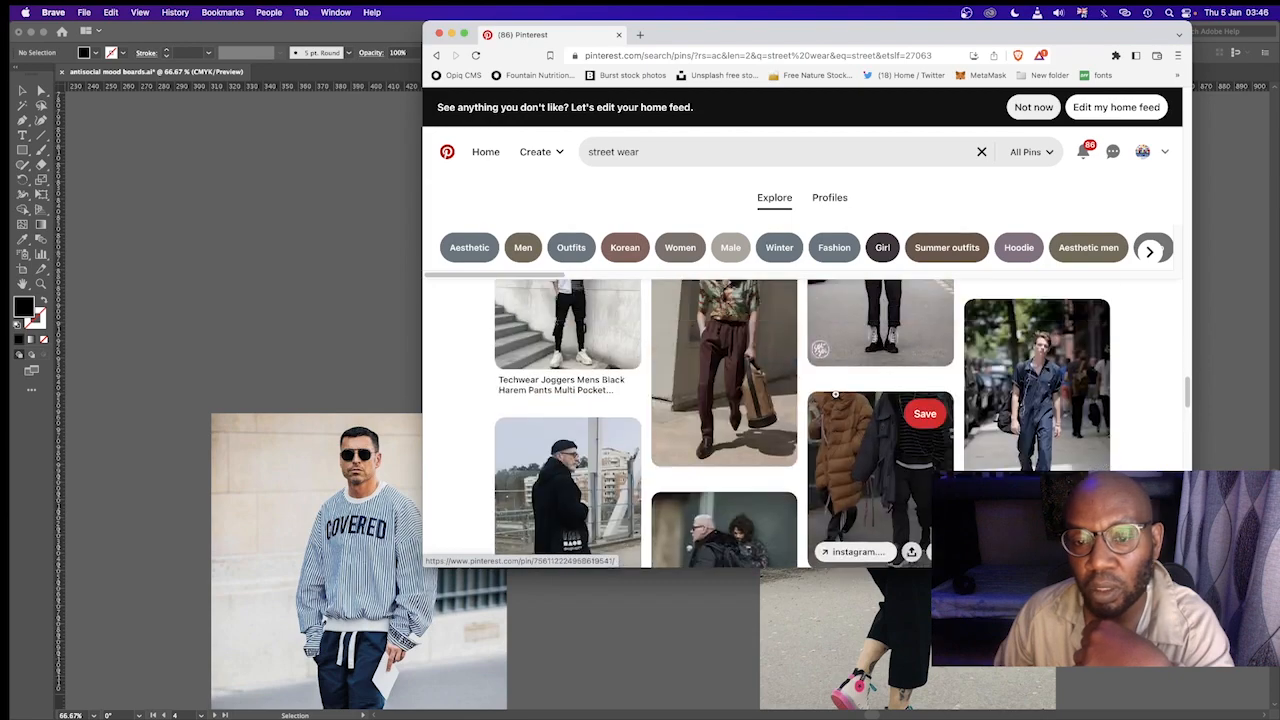
pyautogui.scroll(5, 835, 395)
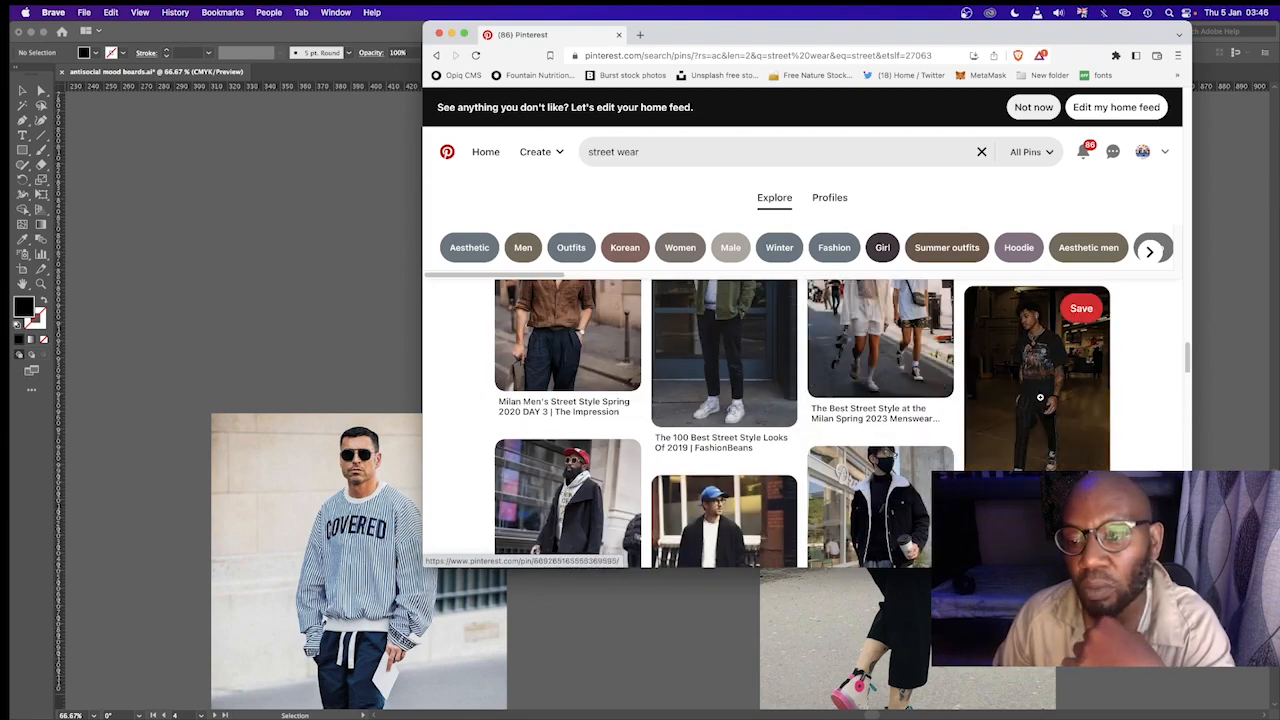
pyautogui.moveTo(1039, 367); pyautogui.dragTo(323, 286)
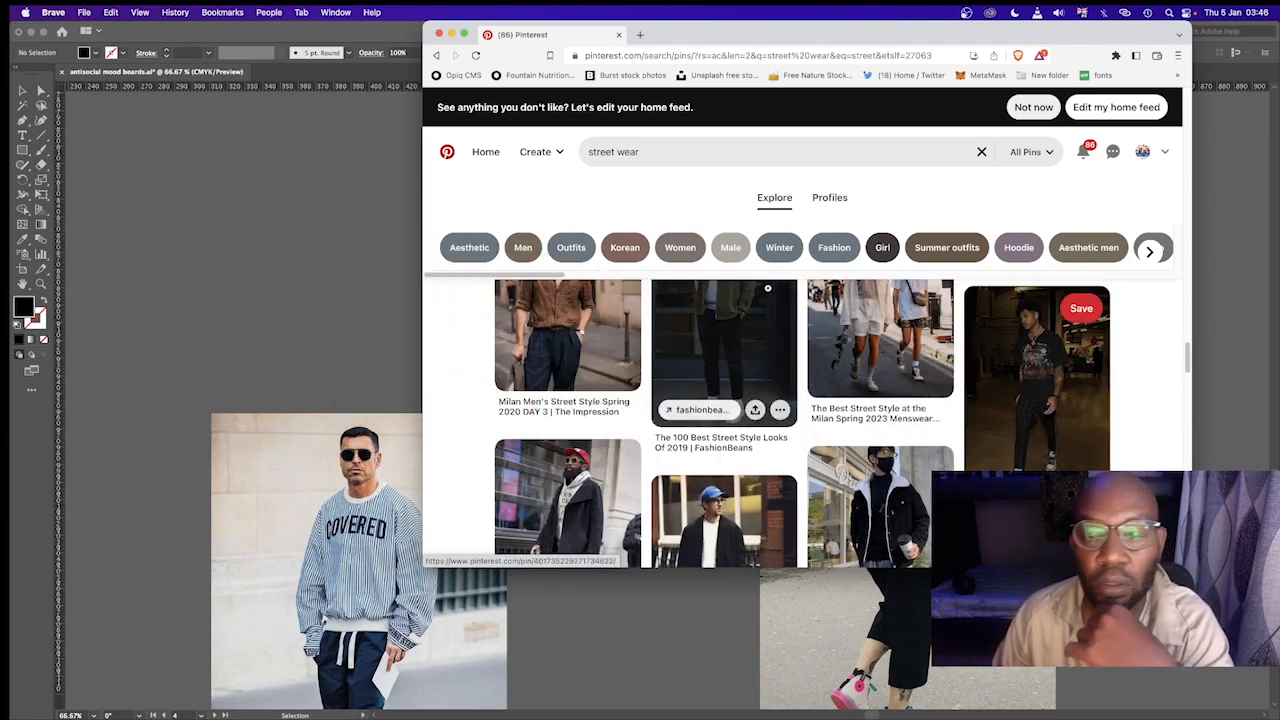
# Search Pinterest for "street style".
pyautogui.scroll(-5, 817, 405)
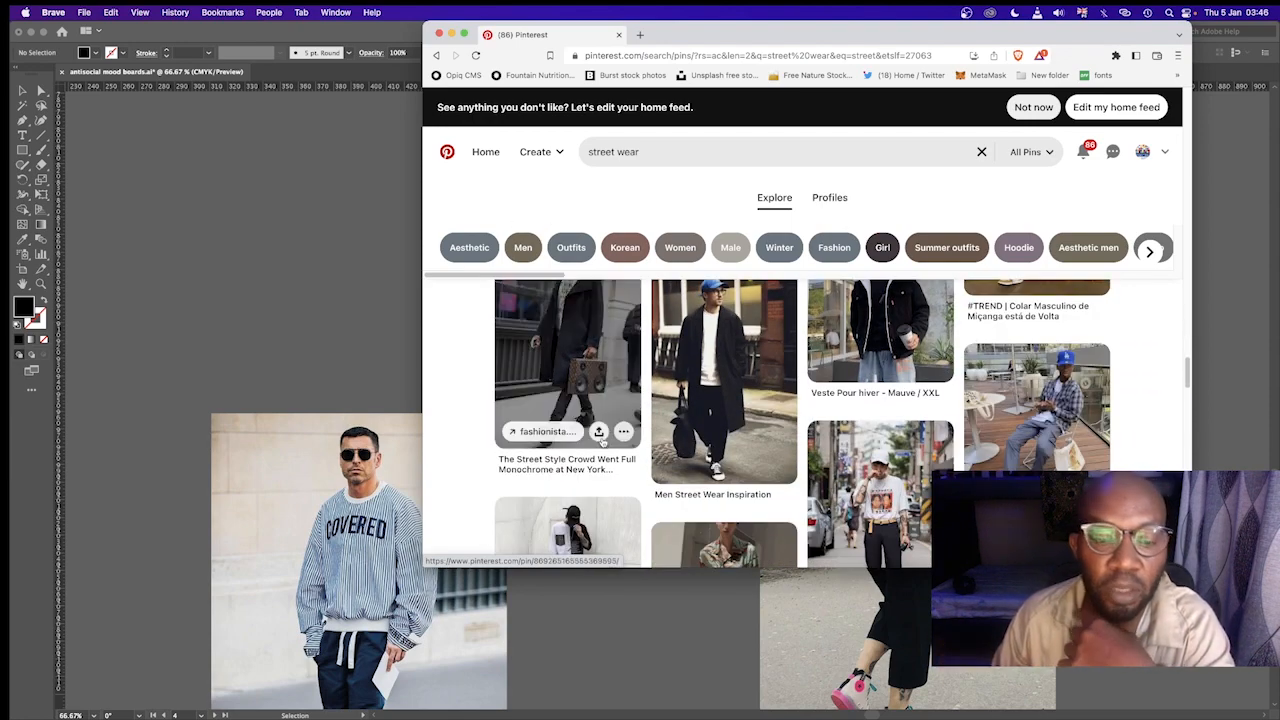
pyautogui.click(641, 148)
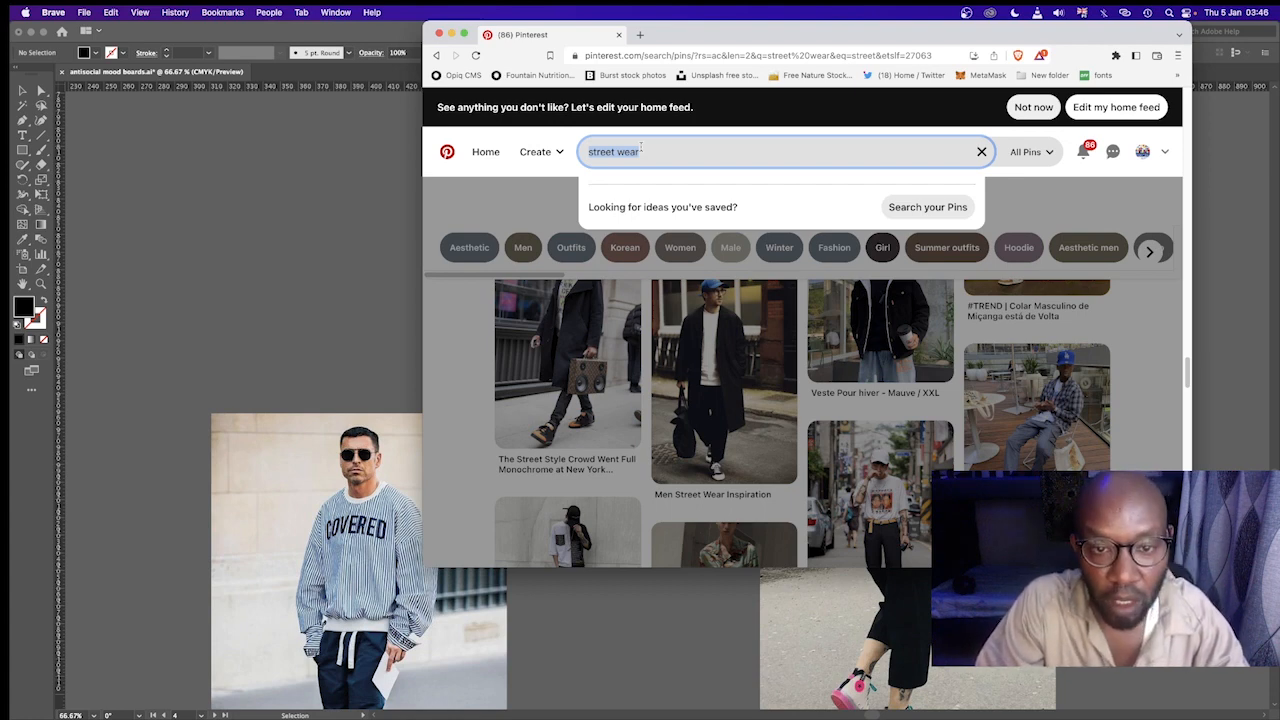
pyautogui.write('s')
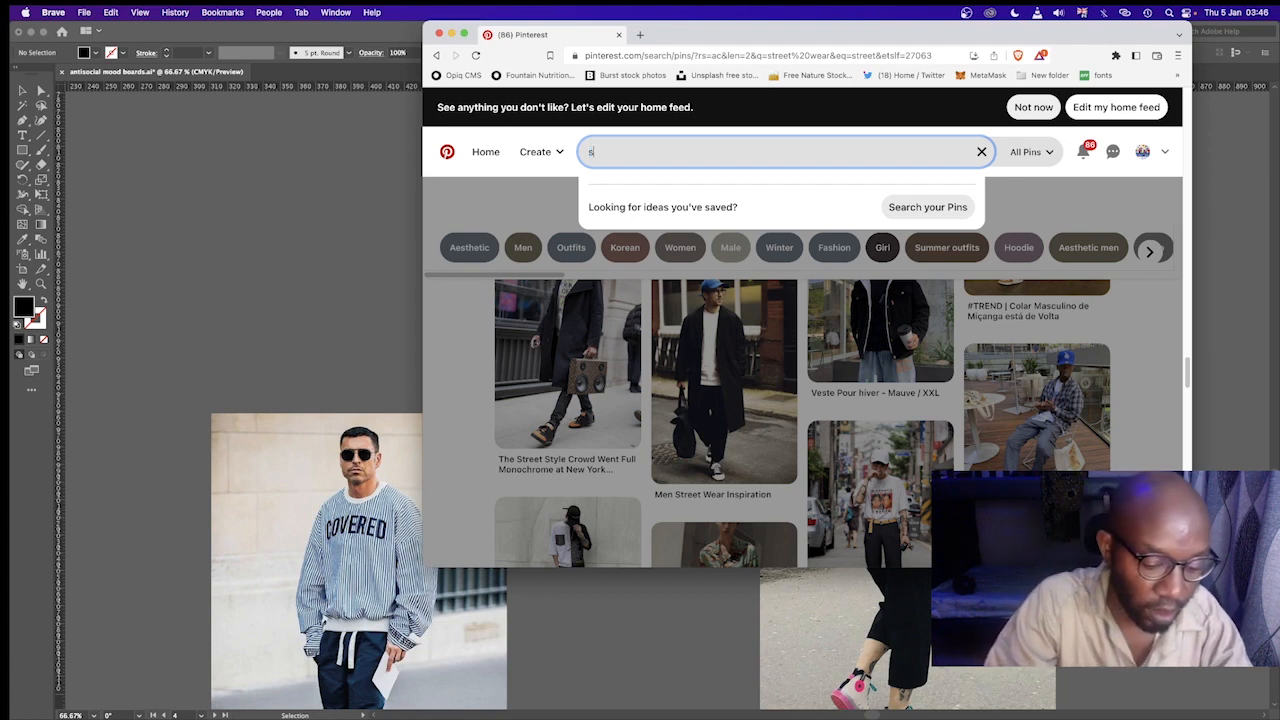
pyautogui.write('treet ')
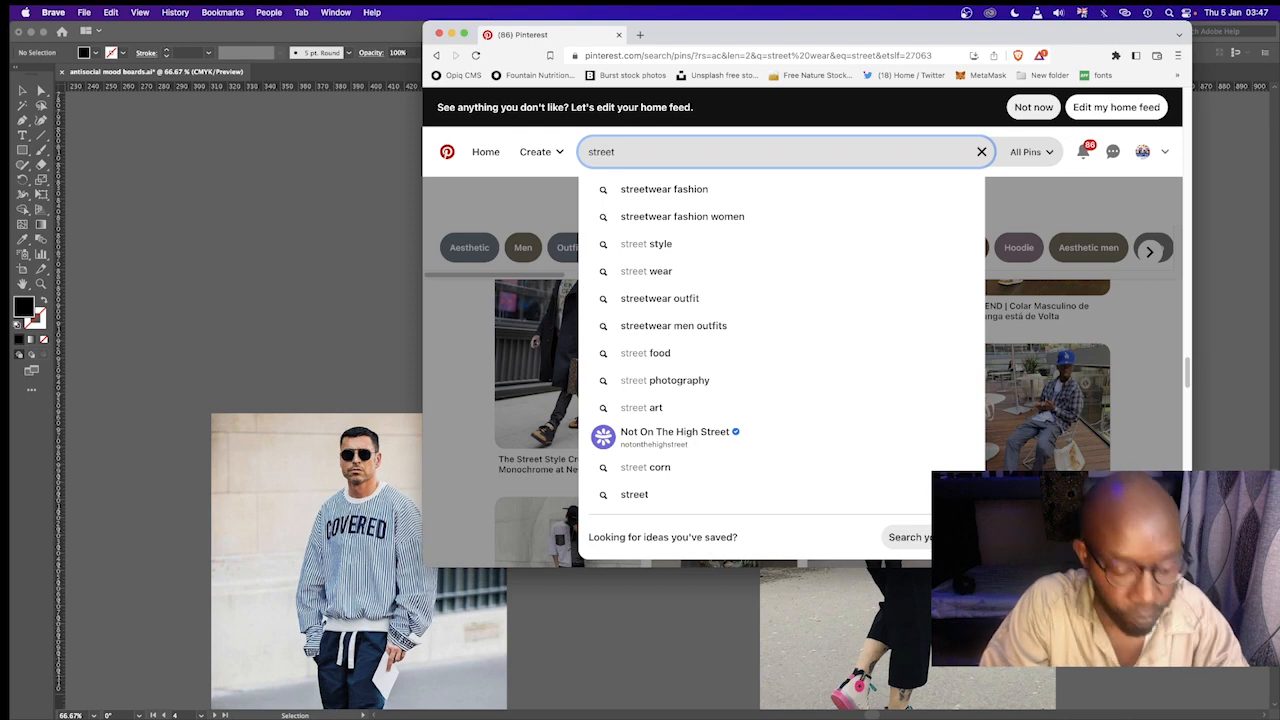
pyautogui.write('style')
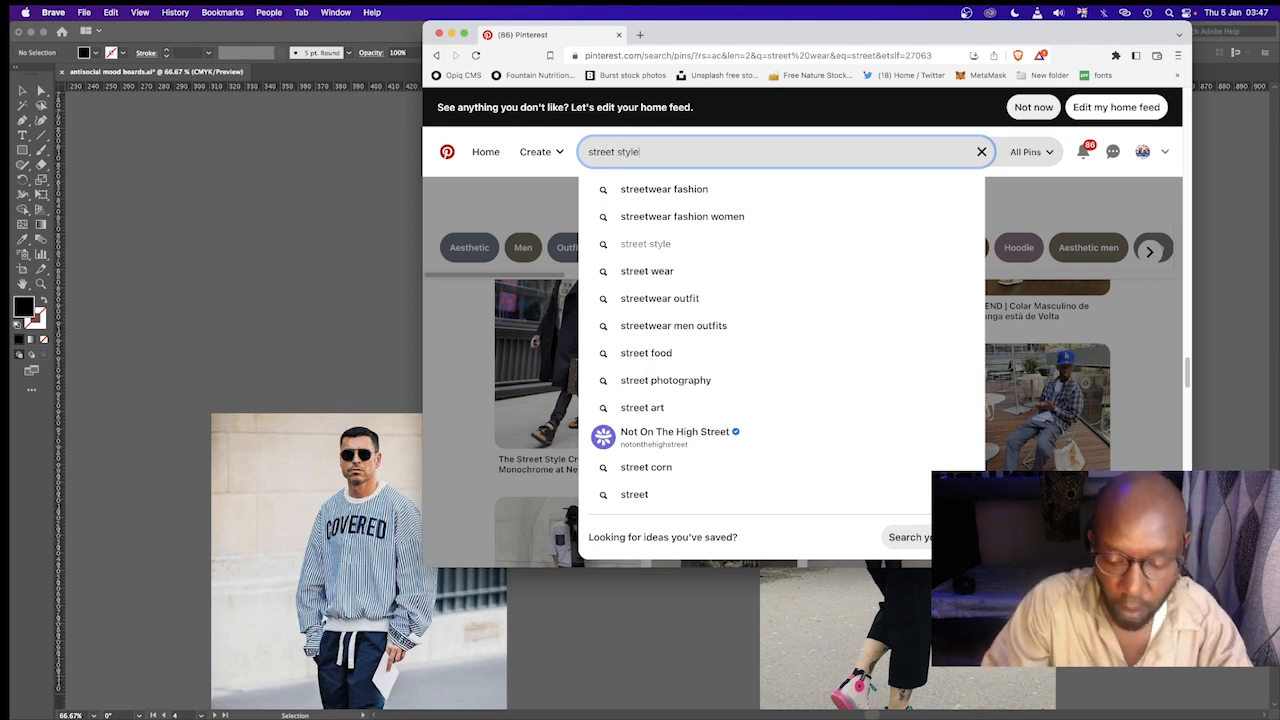
pyautogui.press('Return')
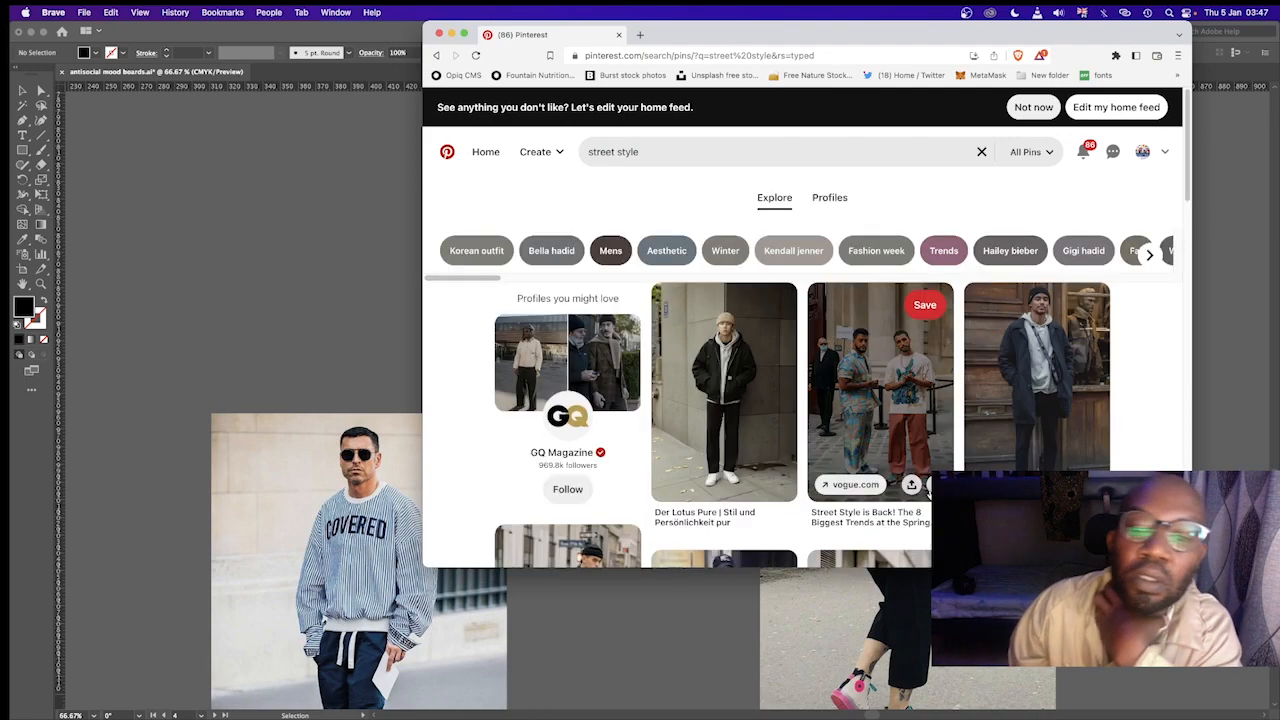
# Add the Milan Fashion Week Men's SS19 group photo and the photo of the man in a white graphic sweatshirt to the mood board.
pyautogui.scroll(-10, 880, 480)
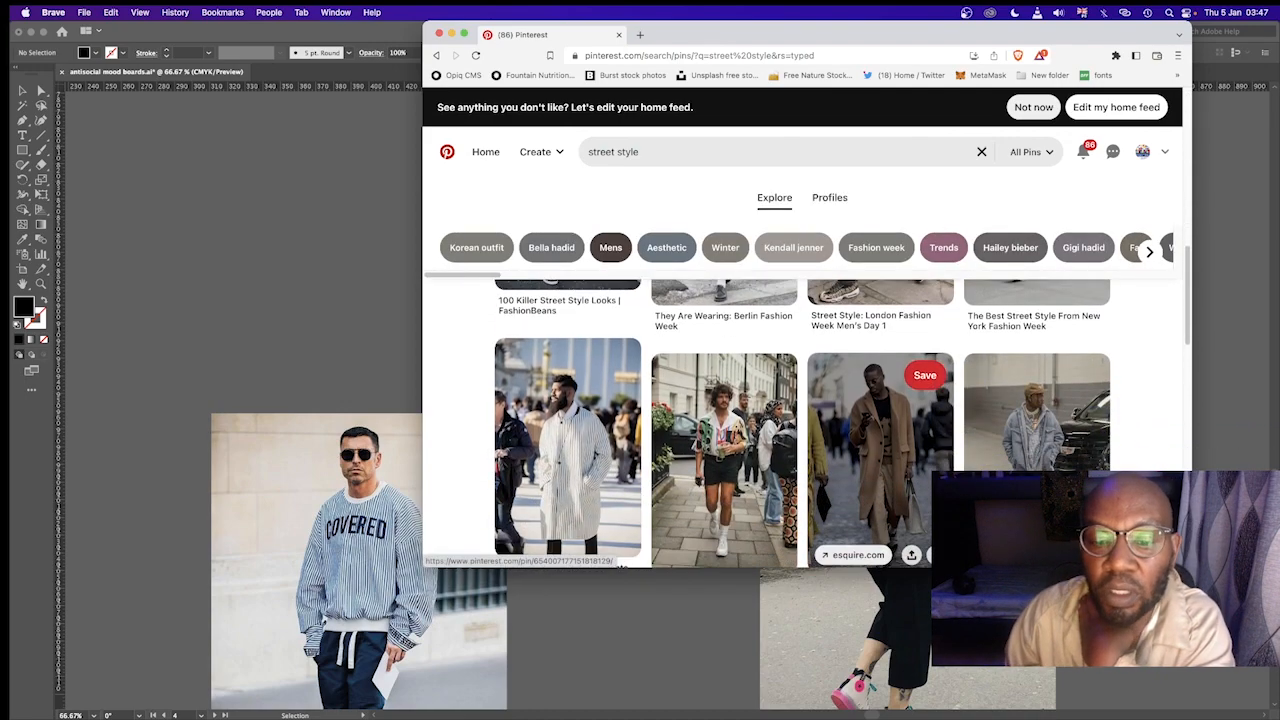
pyautogui.scroll(-1, 880, 430)
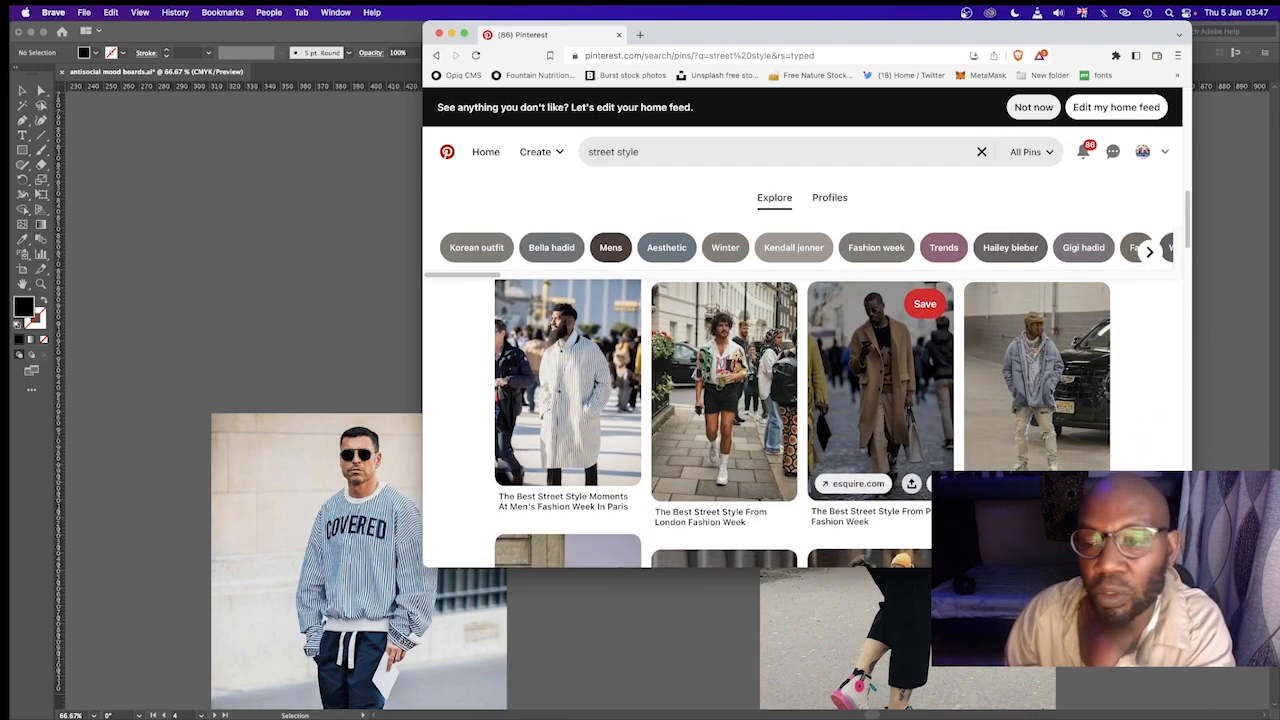
pyautogui.scroll(-10, 880, 400)
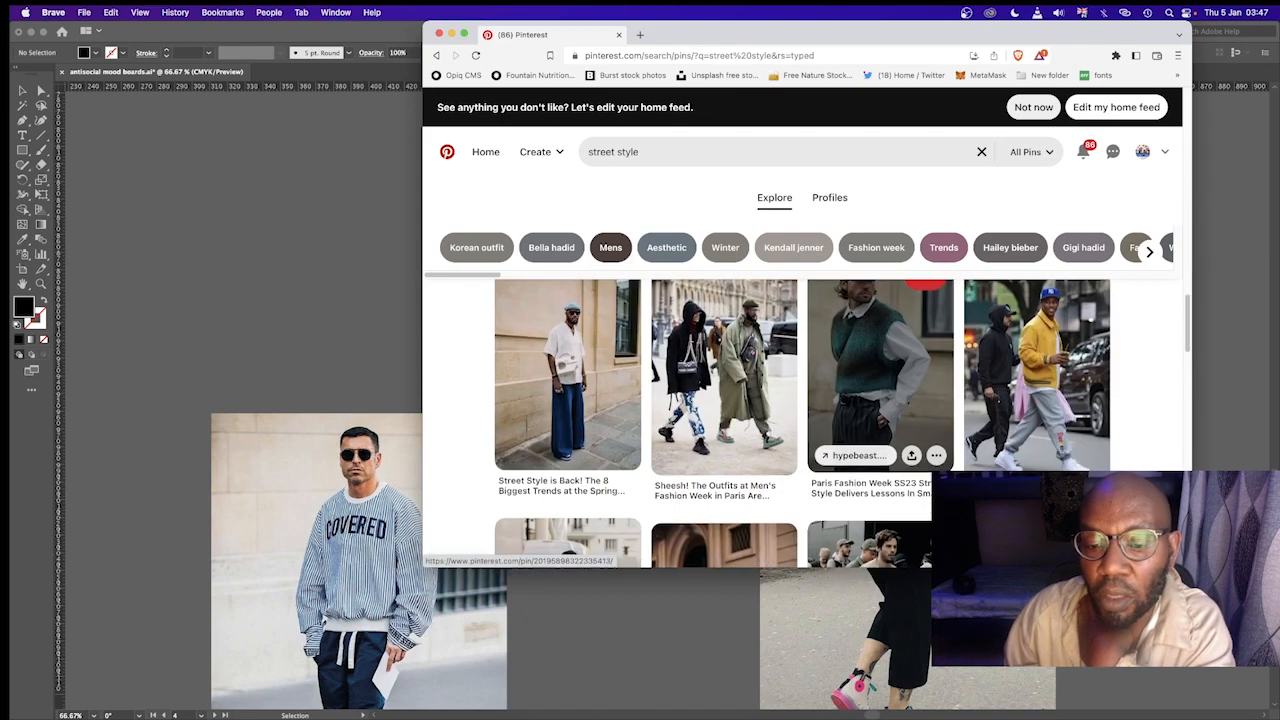
pyautogui.scroll(-10, 743, 461)
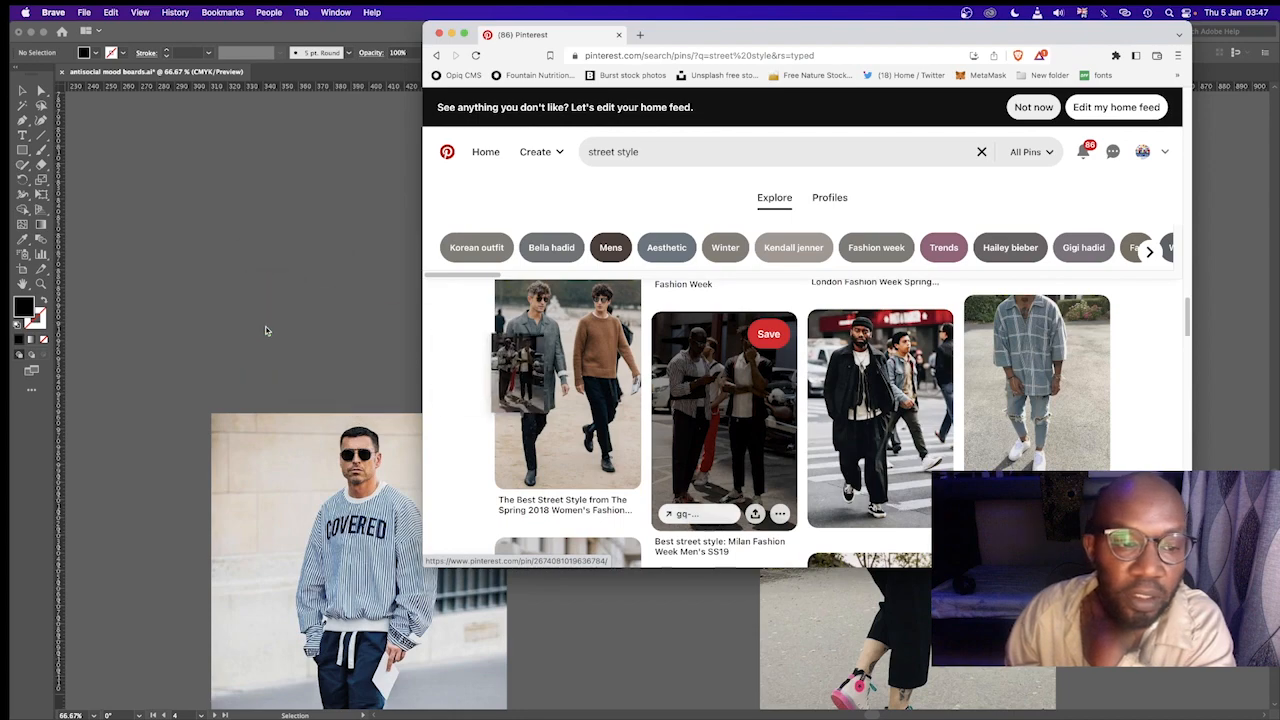
pyautogui.scroll(-5, 719, 405)
pyautogui.moveTo(719, 405); pyautogui.dragTo(240, 325)
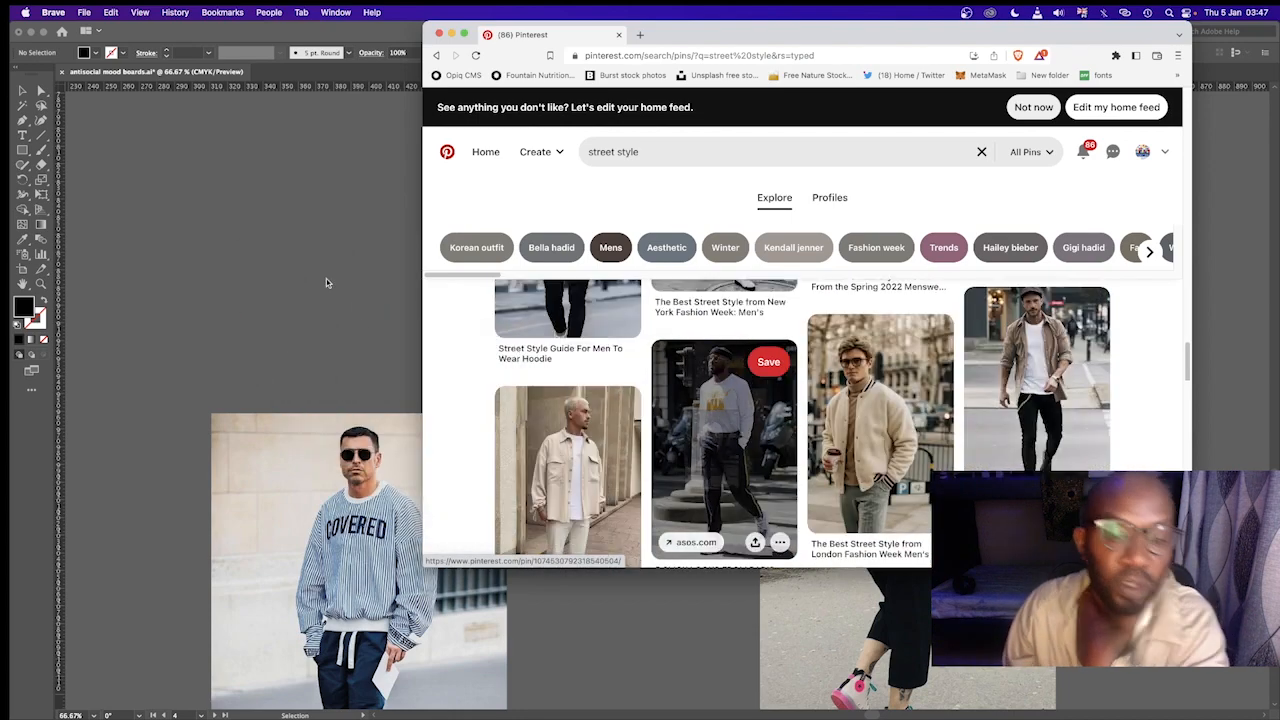
# Add the street style photo of the man in a beret and all-black outfit to the mood board.
pyautogui.scroll(-5, 841, 503)
pyautogui.scroll(-6, 841, 503)
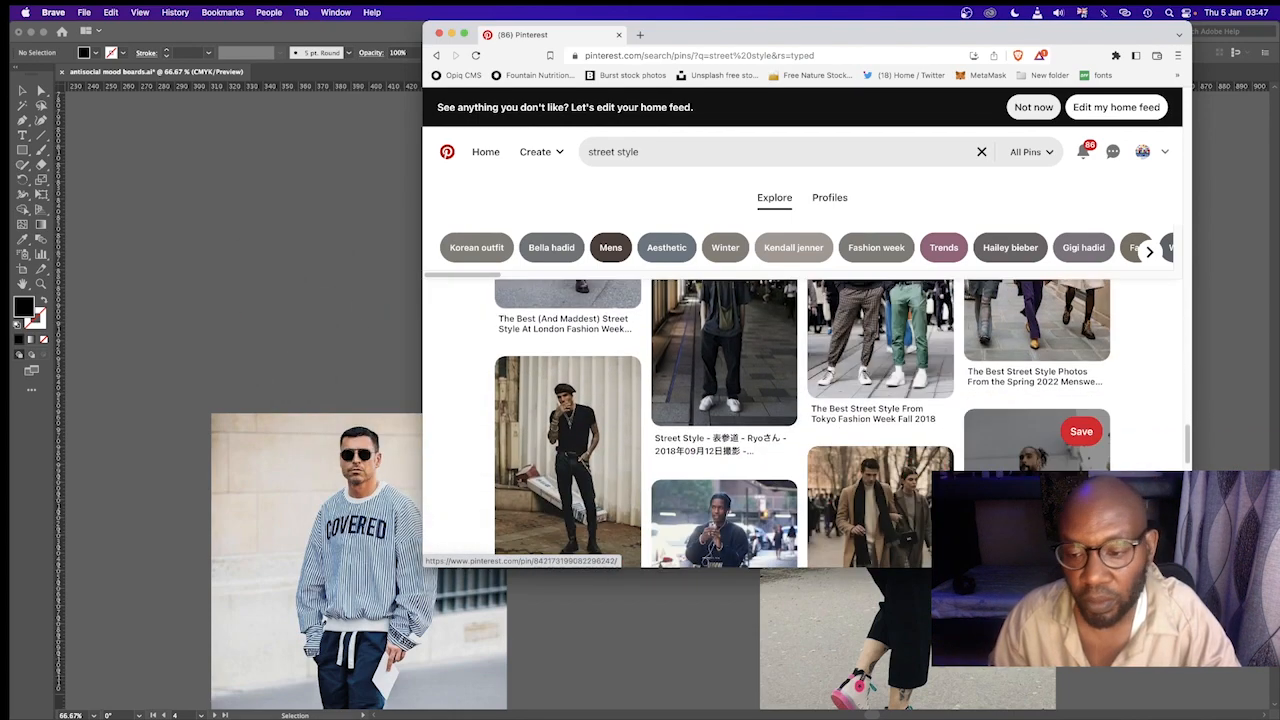
pyautogui.moveTo(567, 450); pyautogui.dragTo(205, 362)
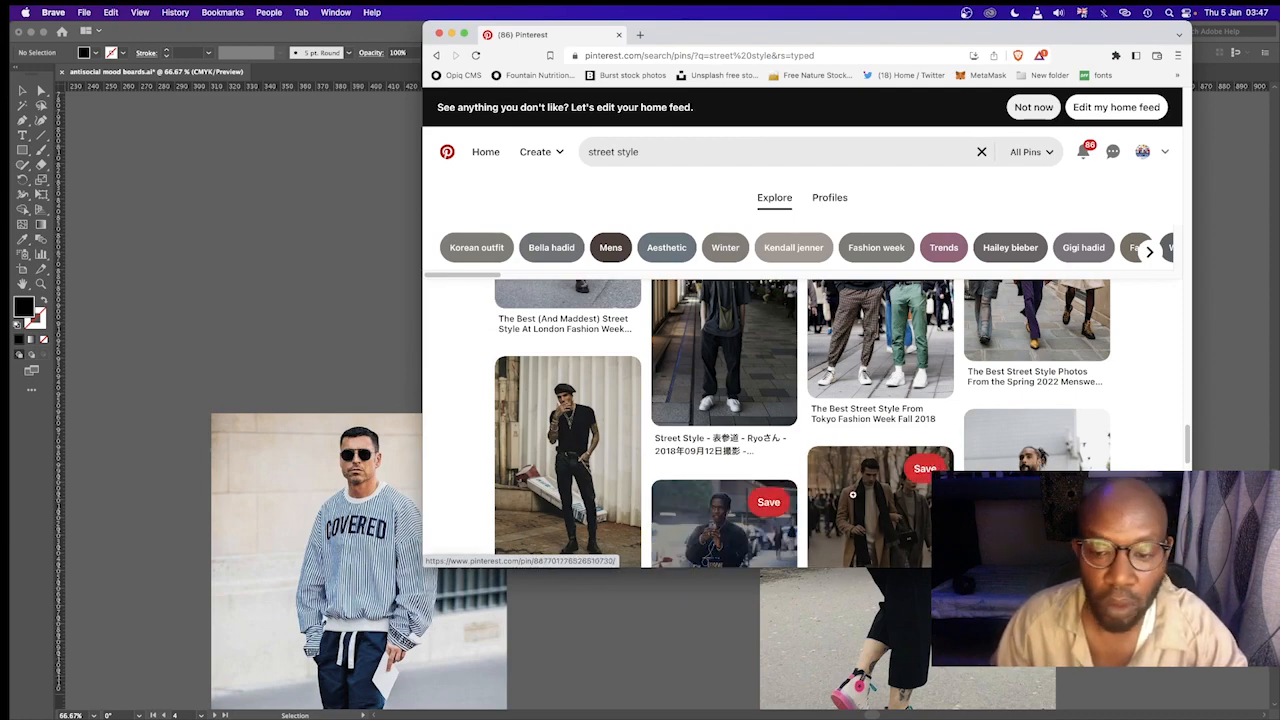
# Look through more of the street style results for further outfit photos that suit the mood board.
pyautogui.scroll(-5, 830, 489)
pyautogui.scroll(-5, 855, 491)
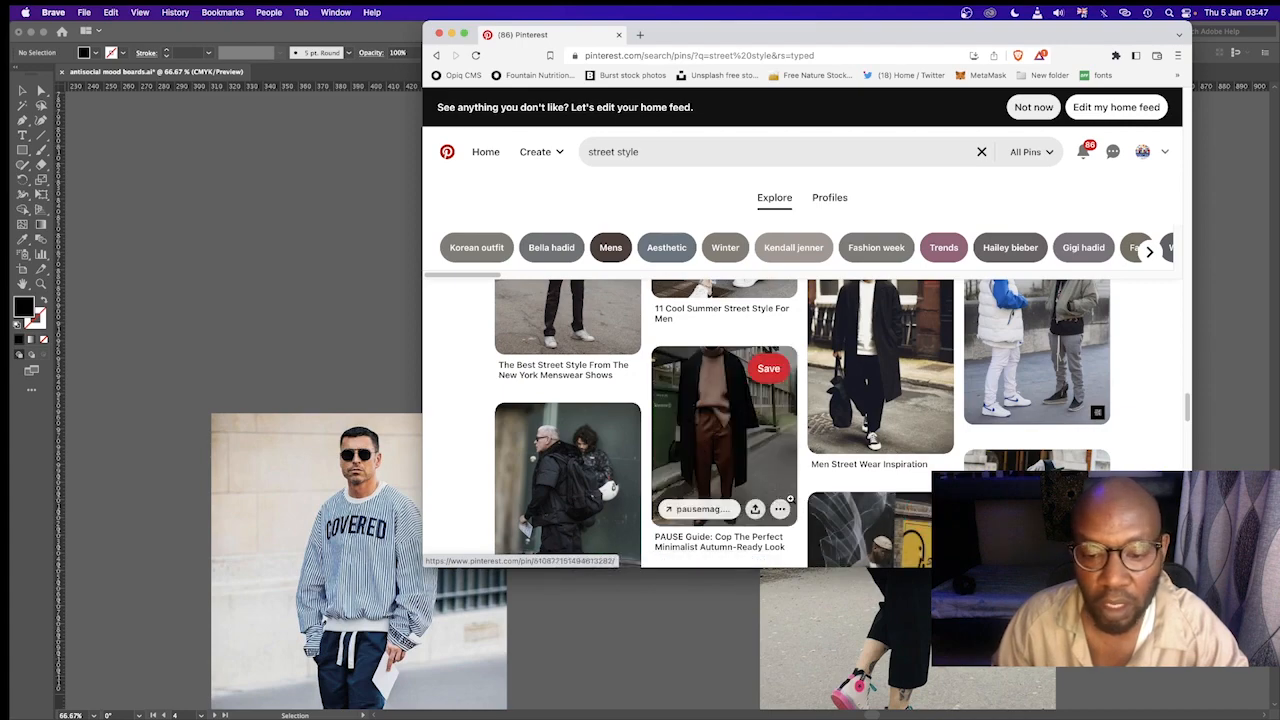
pyautogui.scroll(-10, 774, 496)
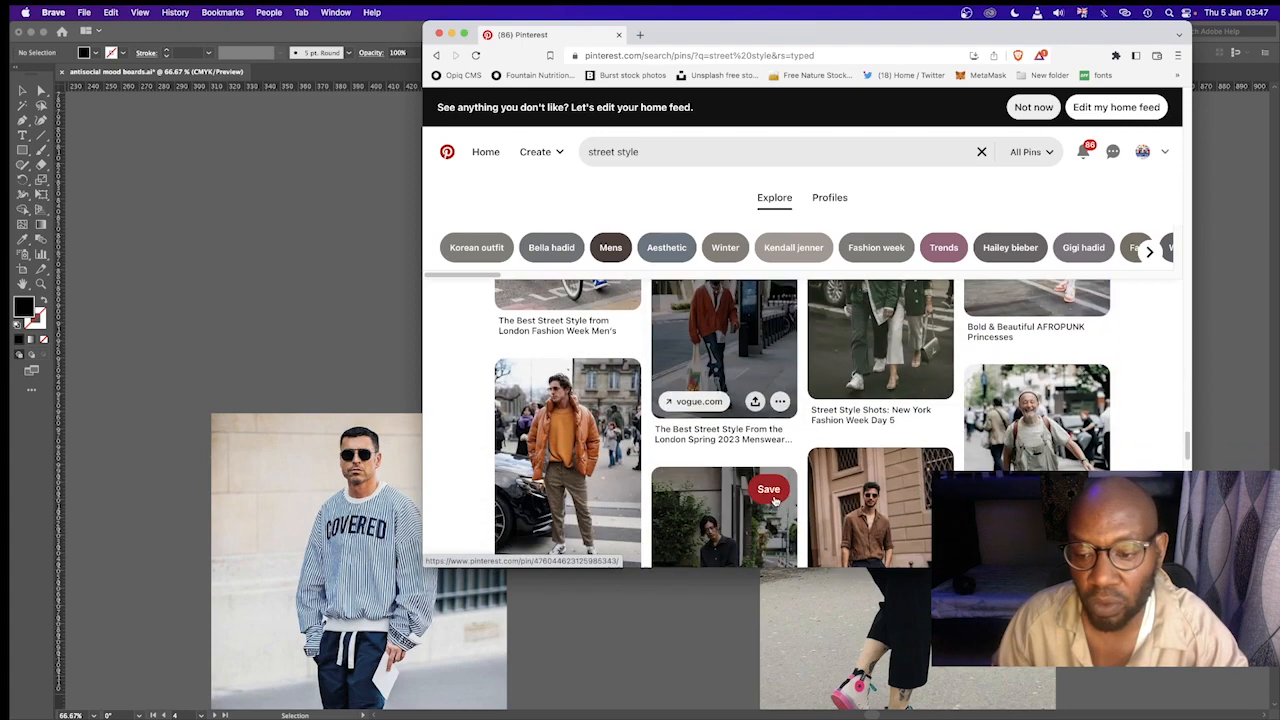
pyautogui.scroll(-2, 774, 496)
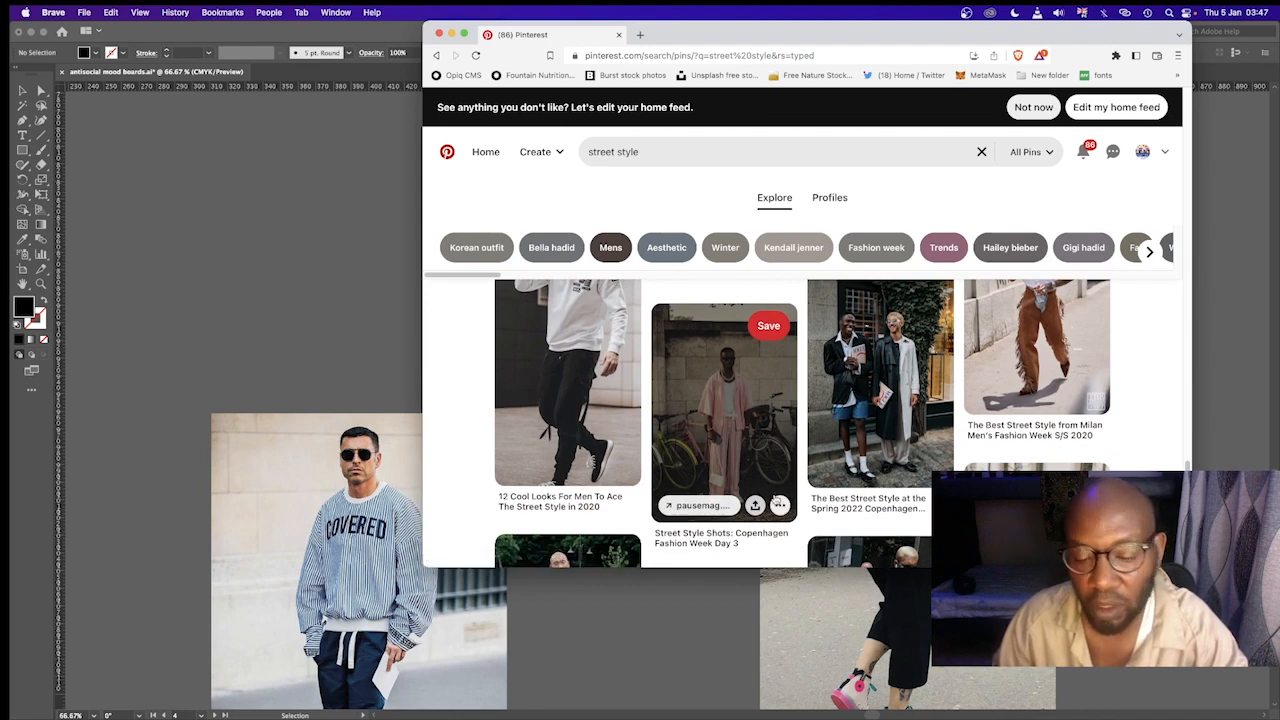
pyautogui.scroll(-5, 806, 489)
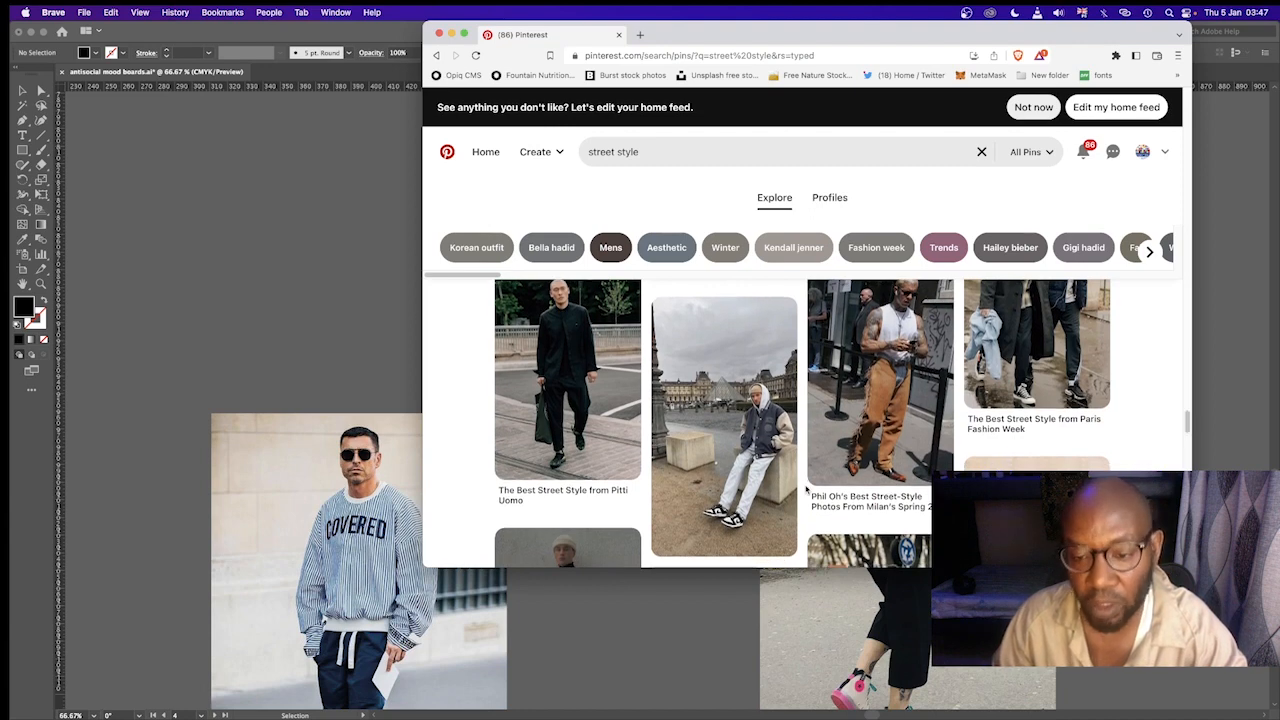
pyautogui.scroll(-5, 806, 489)
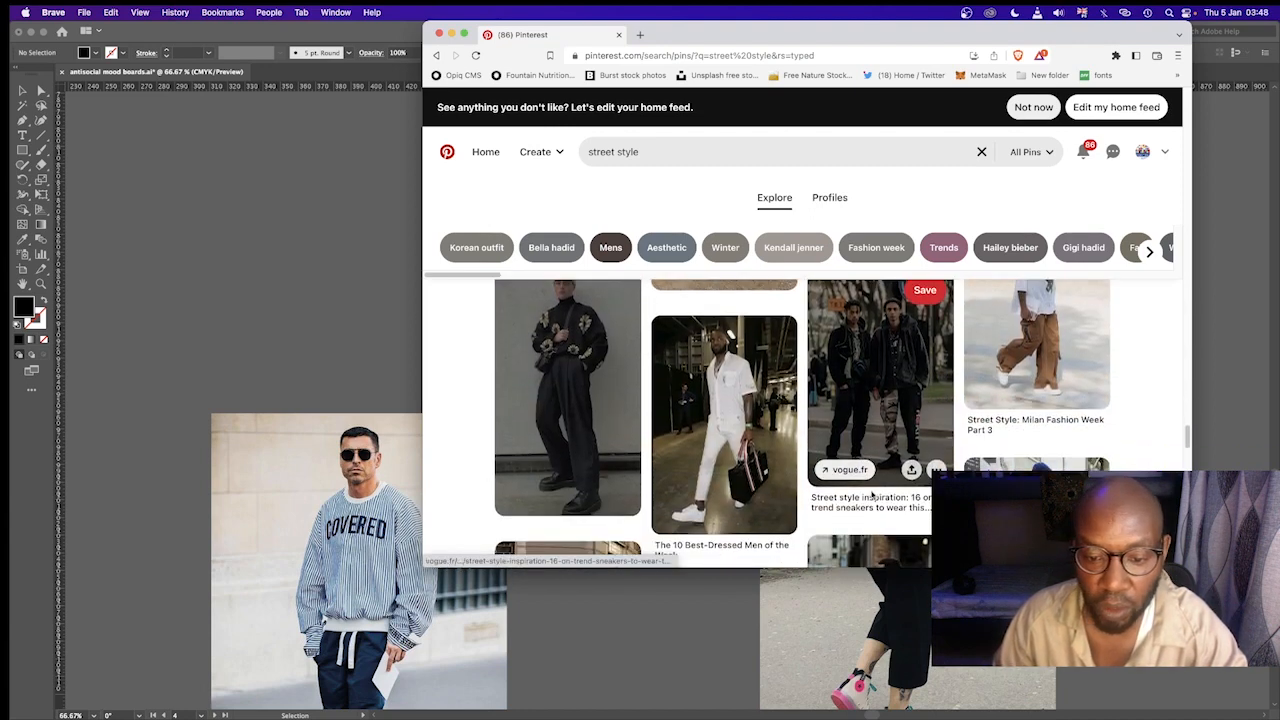
pyautogui.scroll(-5, 872, 491)
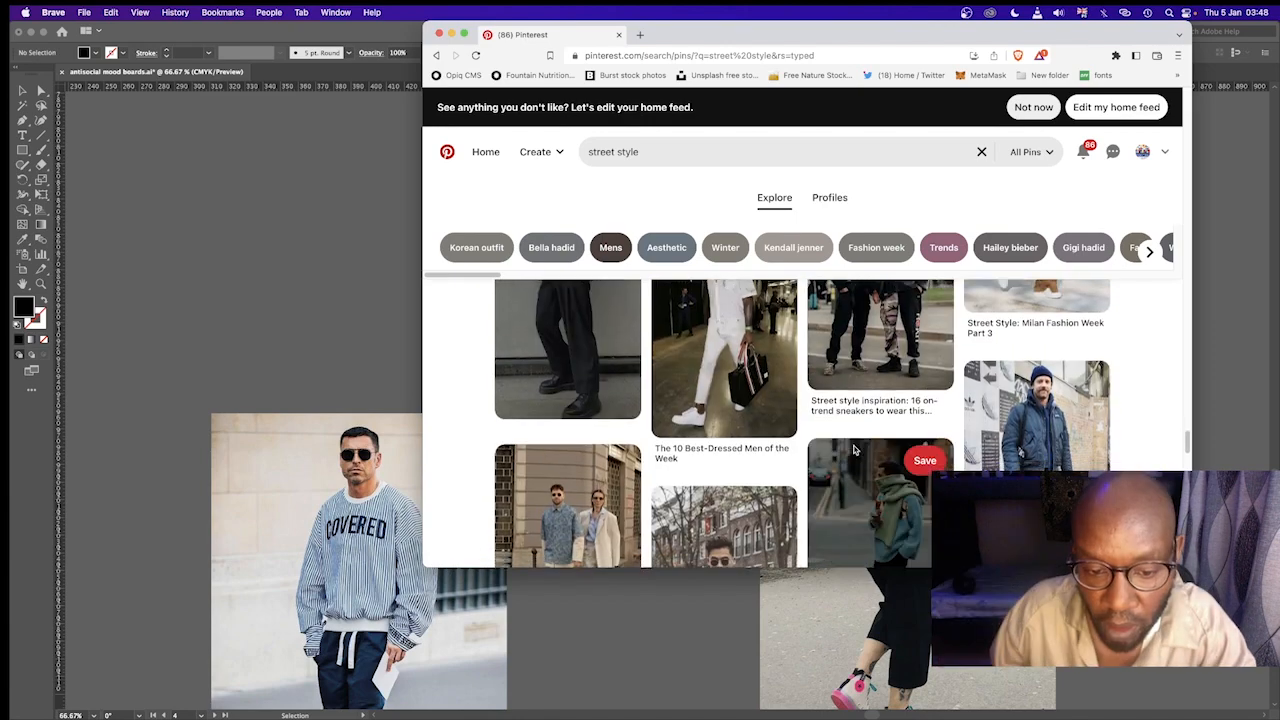
pyautogui.scroll(-5, 853, 445)
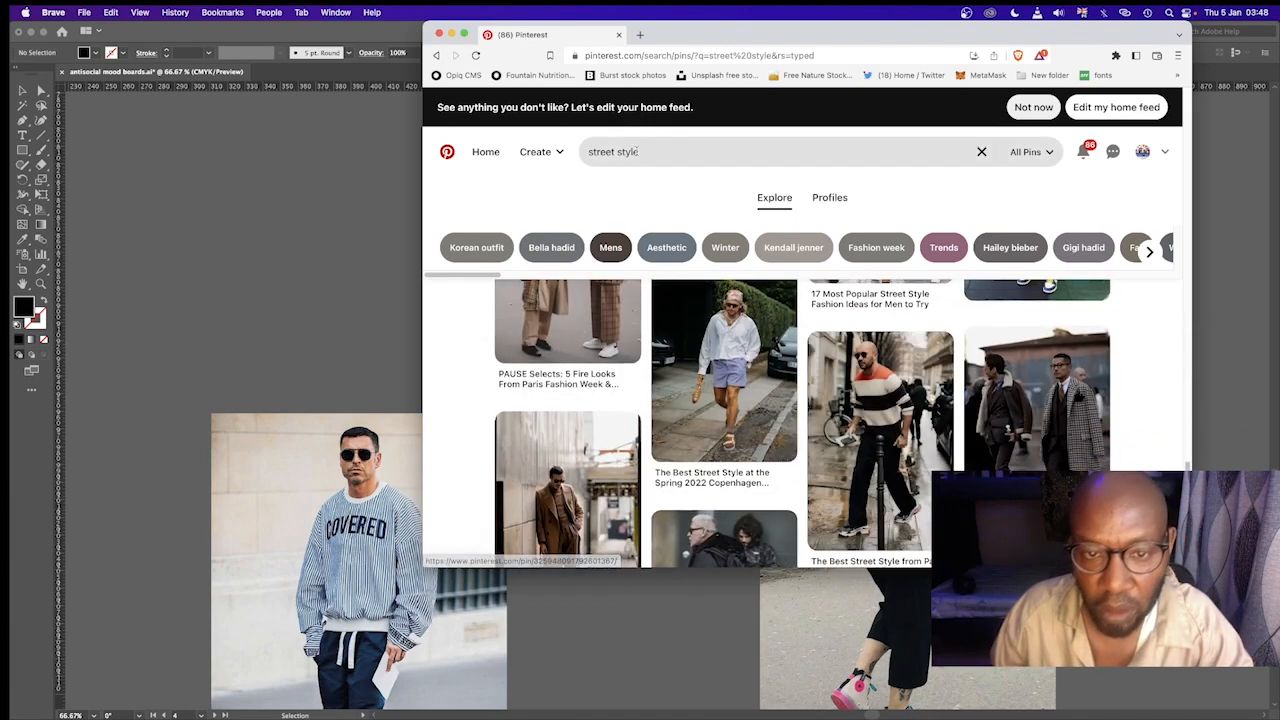
# Search Pinterest for "street wear" and look through the first outfit photos.
pyautogui.doubleClick(634, 151)
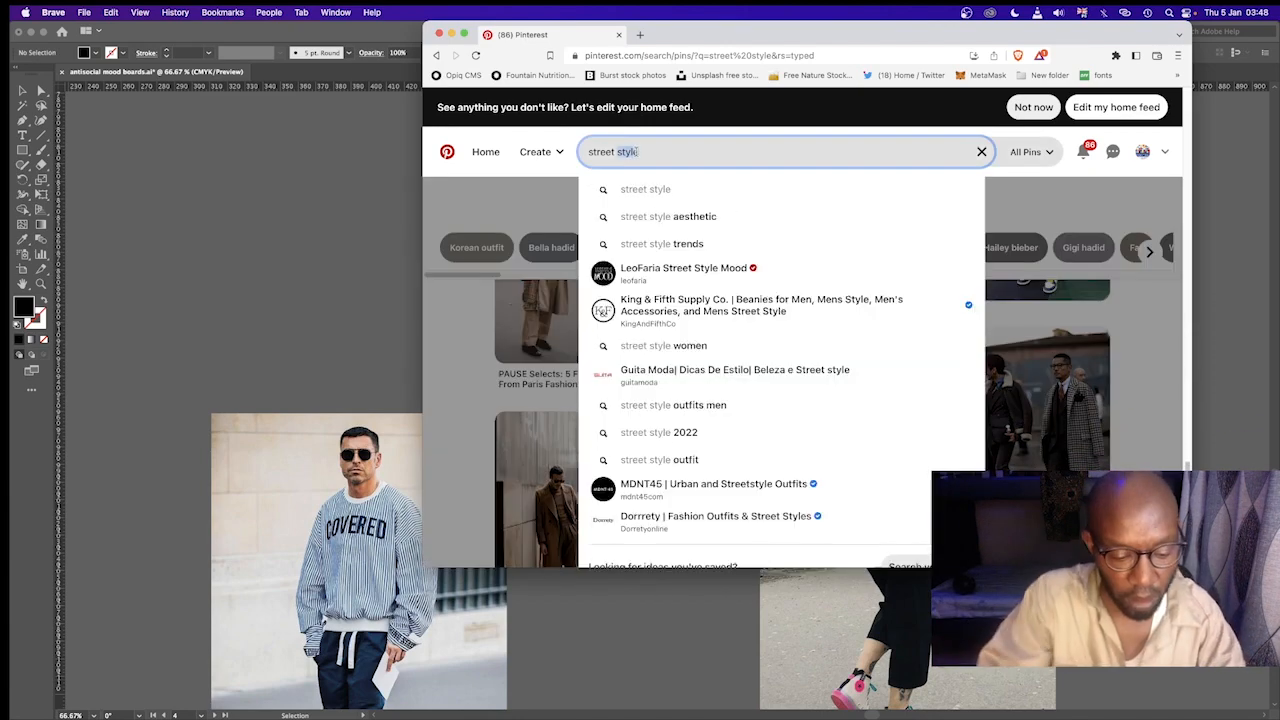
pyautogui.write('wear')
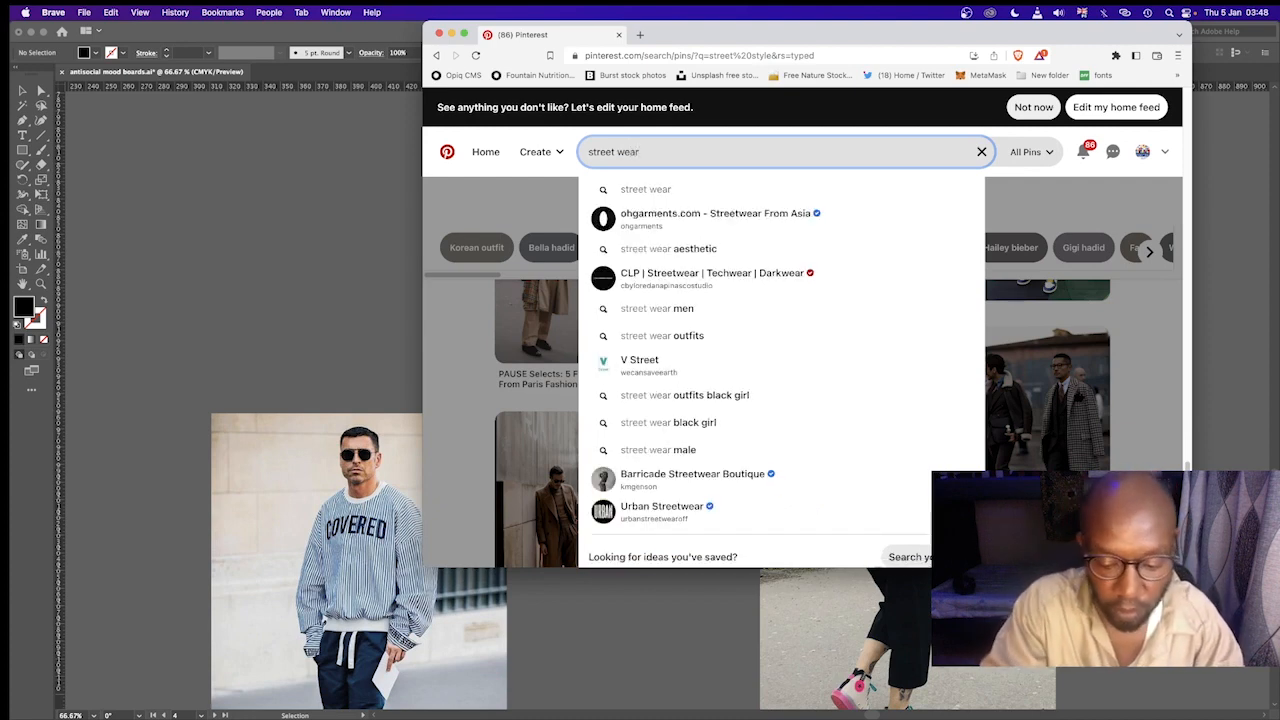
pyautogui.press('Return')
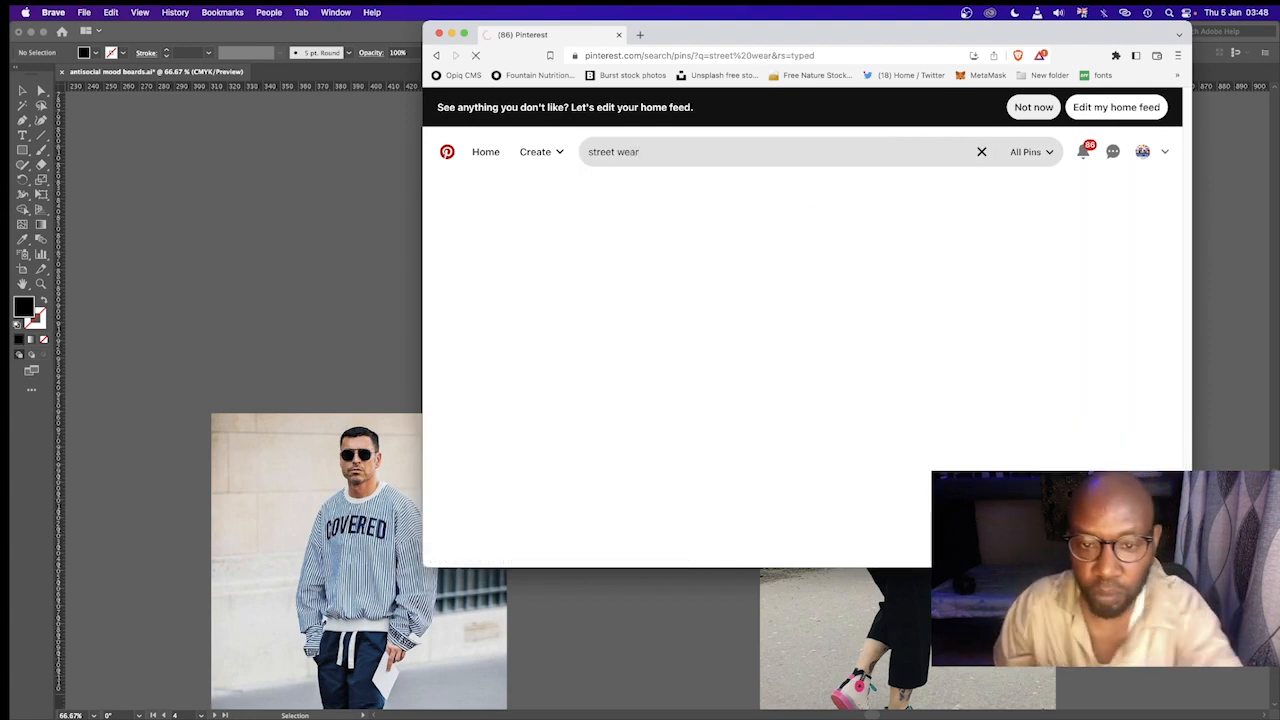
pyautogui.scroll(-10, 833, 420)
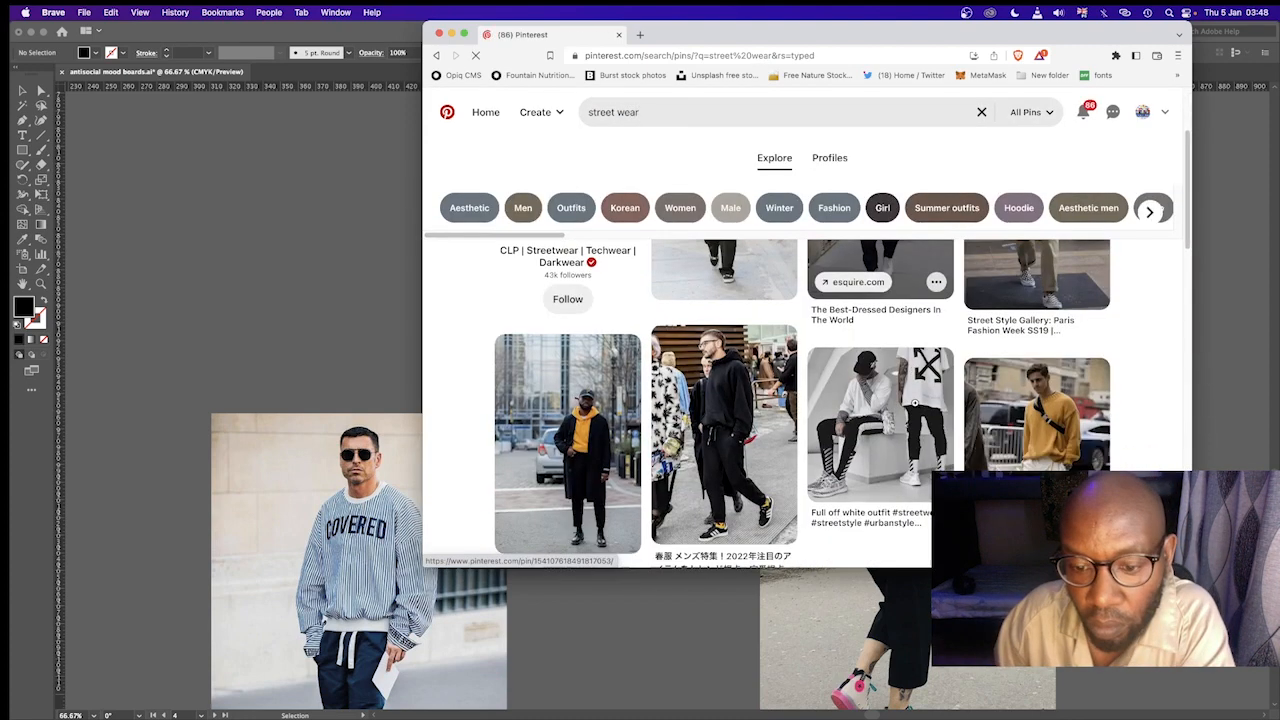
# Browse the "street wear" results and add the photo of the man in blue jeans and pink shoes to the mood board document.
pyautogui.scroll(-10, 915, 408)
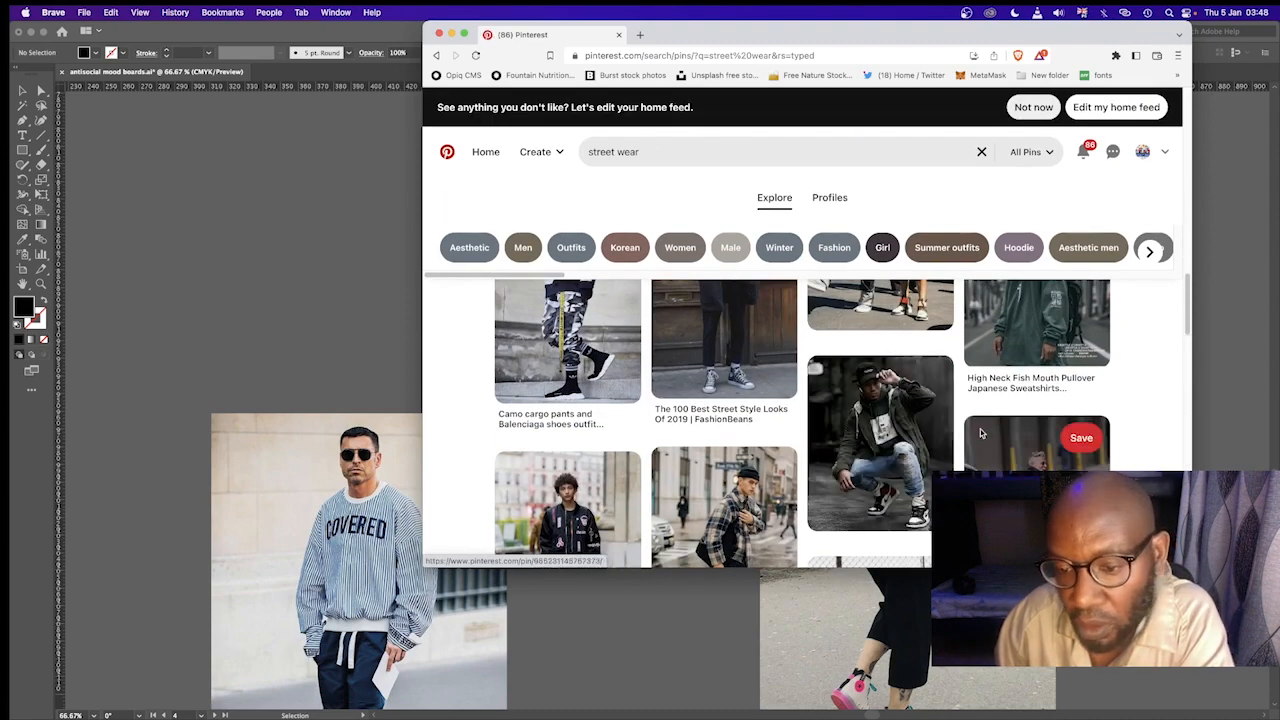
pyautogui.scroll(5, 935, 420)
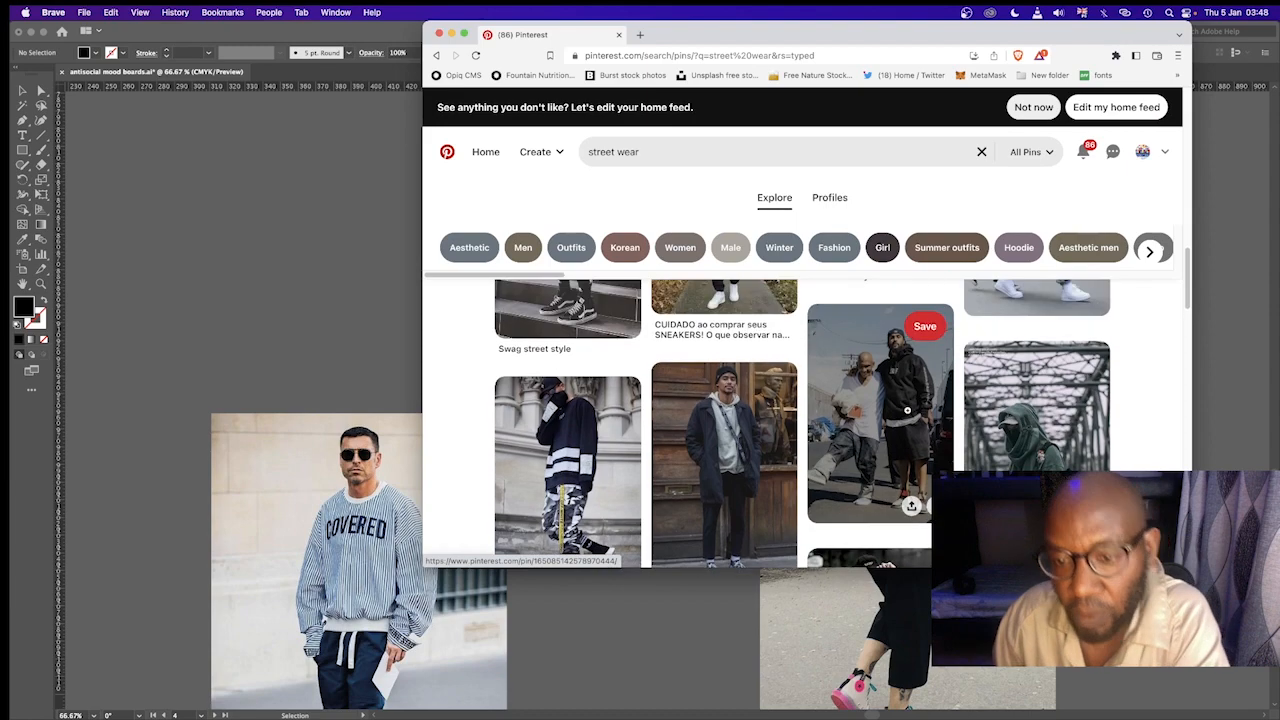
pyautogui.scroll(3, 920, 410)
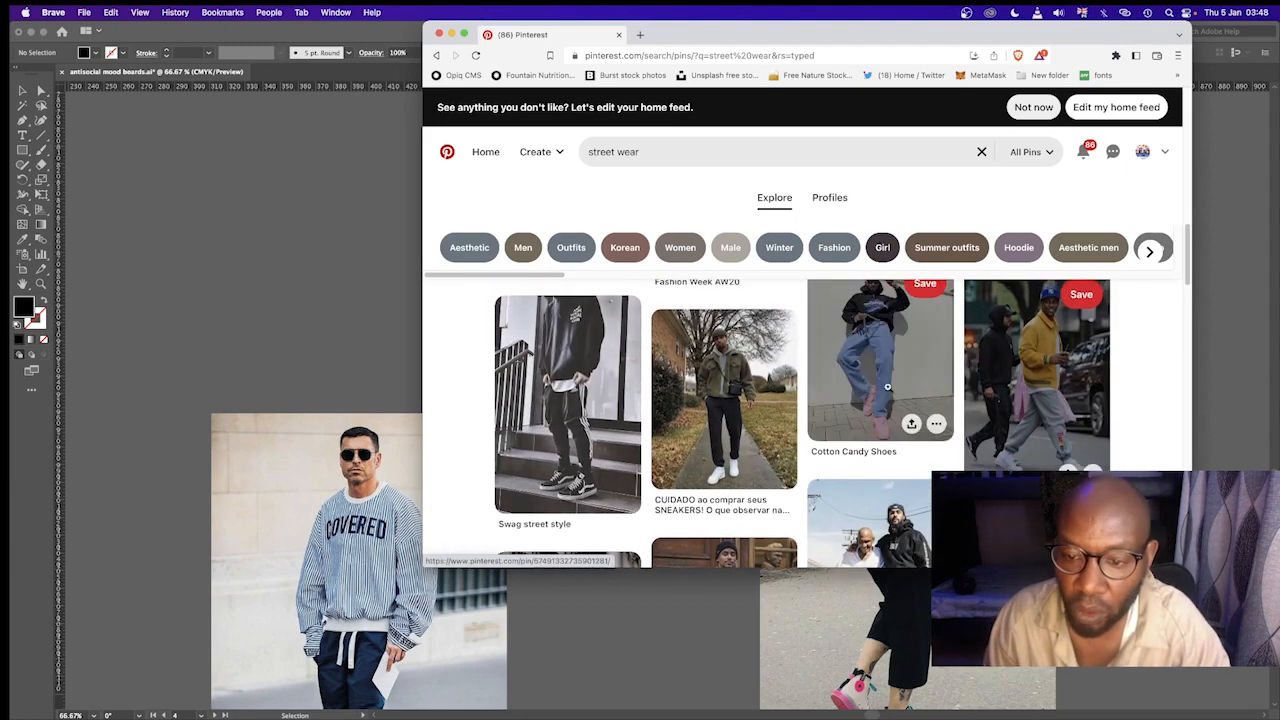
pyautogui.moveTo(876, 368); pyautogui.dragTo(265, 275)
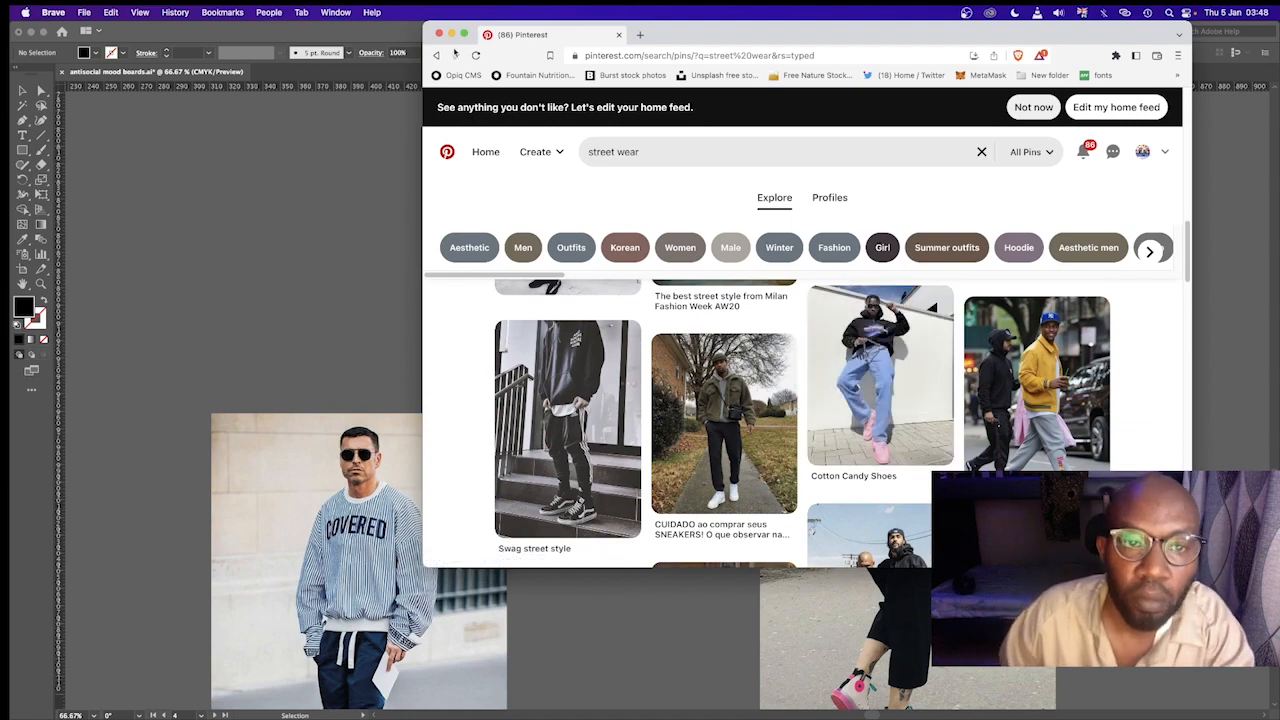
pyautogui.click(451, 35)
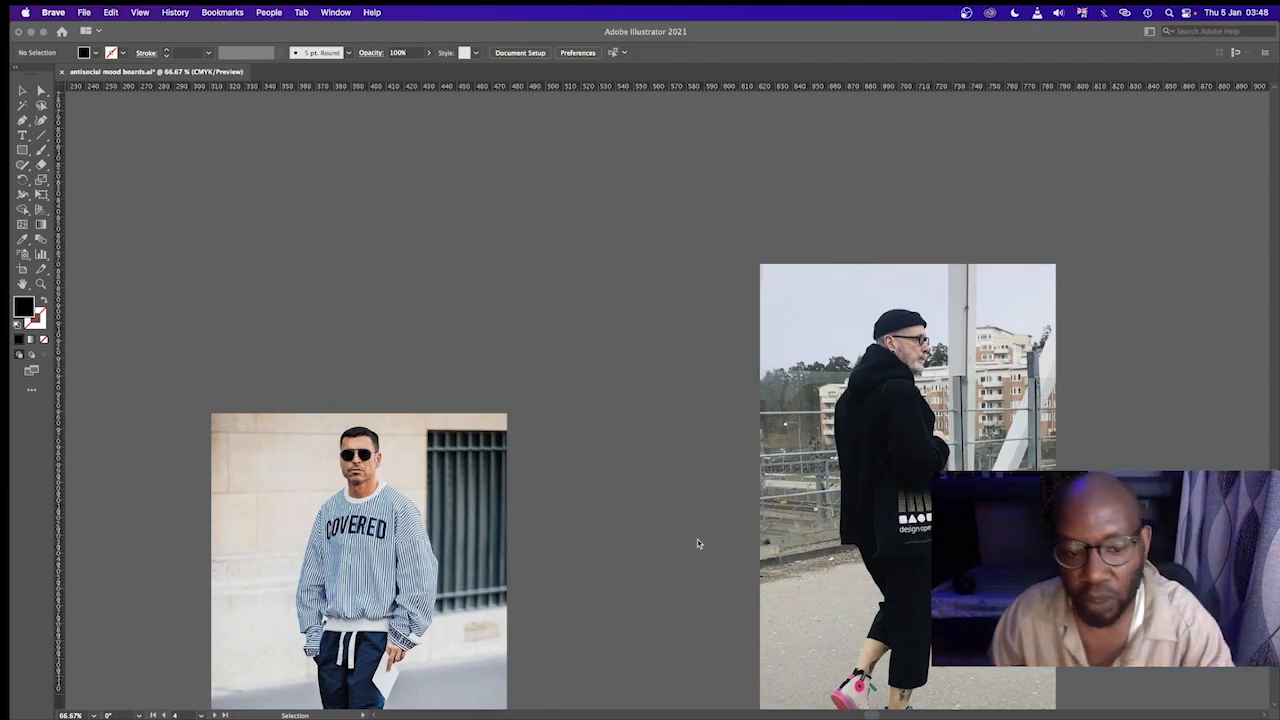
# Spread out the stacked outfit photos, moving the pink shoes, dark jacket and black-and-white Off-White photos into the free space around the pile.
pyautogui.click(802, 572)
pyautogui.press('super+minus')
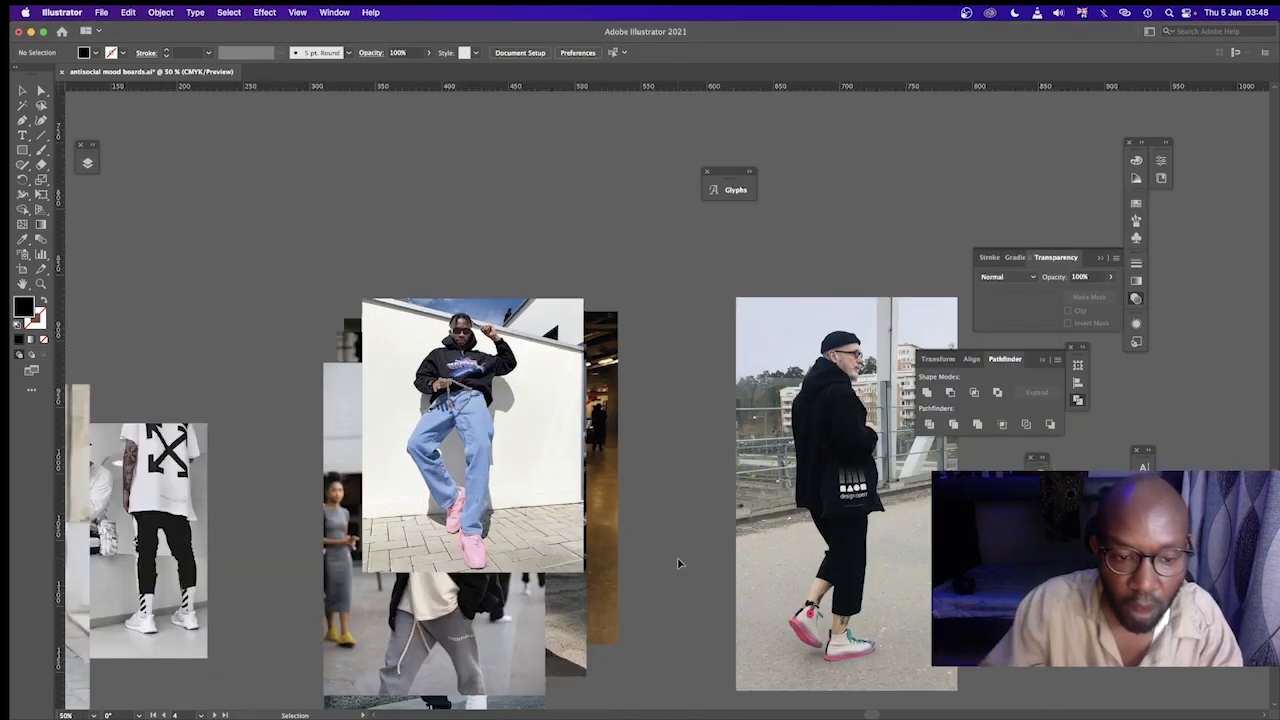
pyautogui.moveTo(473, 396); pyautogui.dragTo(337, 268)
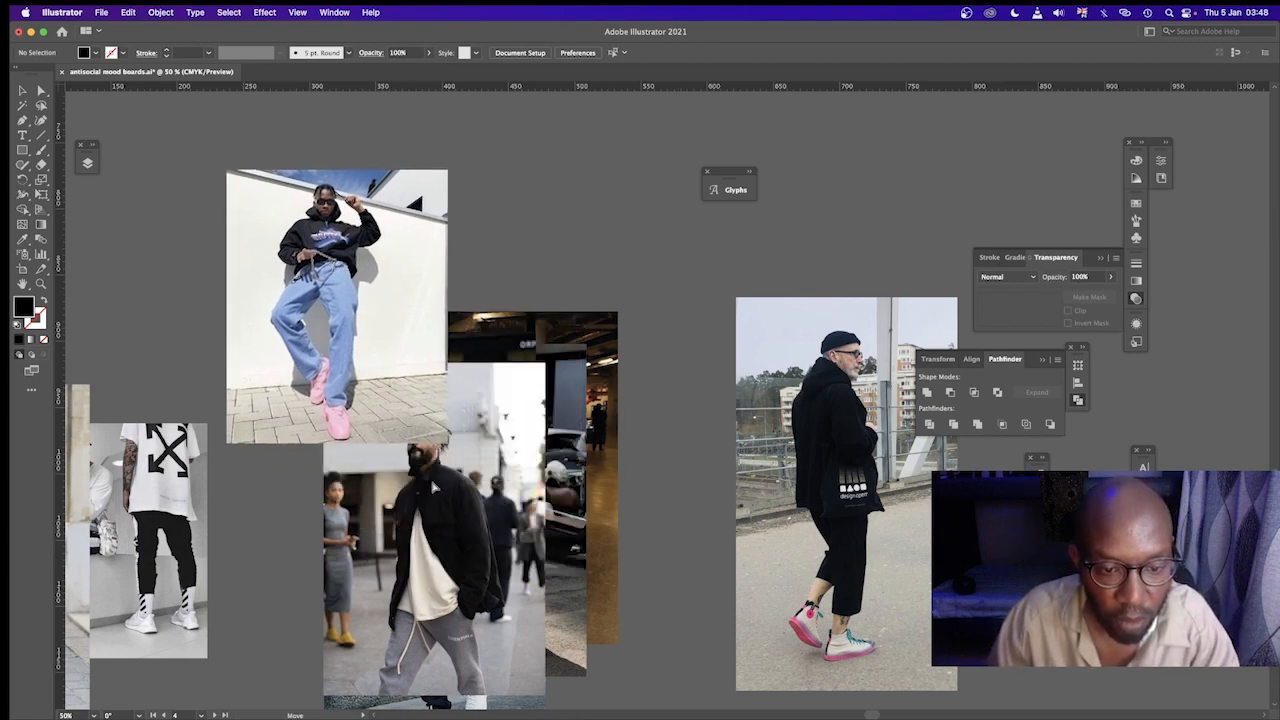
pyautogui.moveTo(505, 545); pyautogui.dragTo(798, 413)
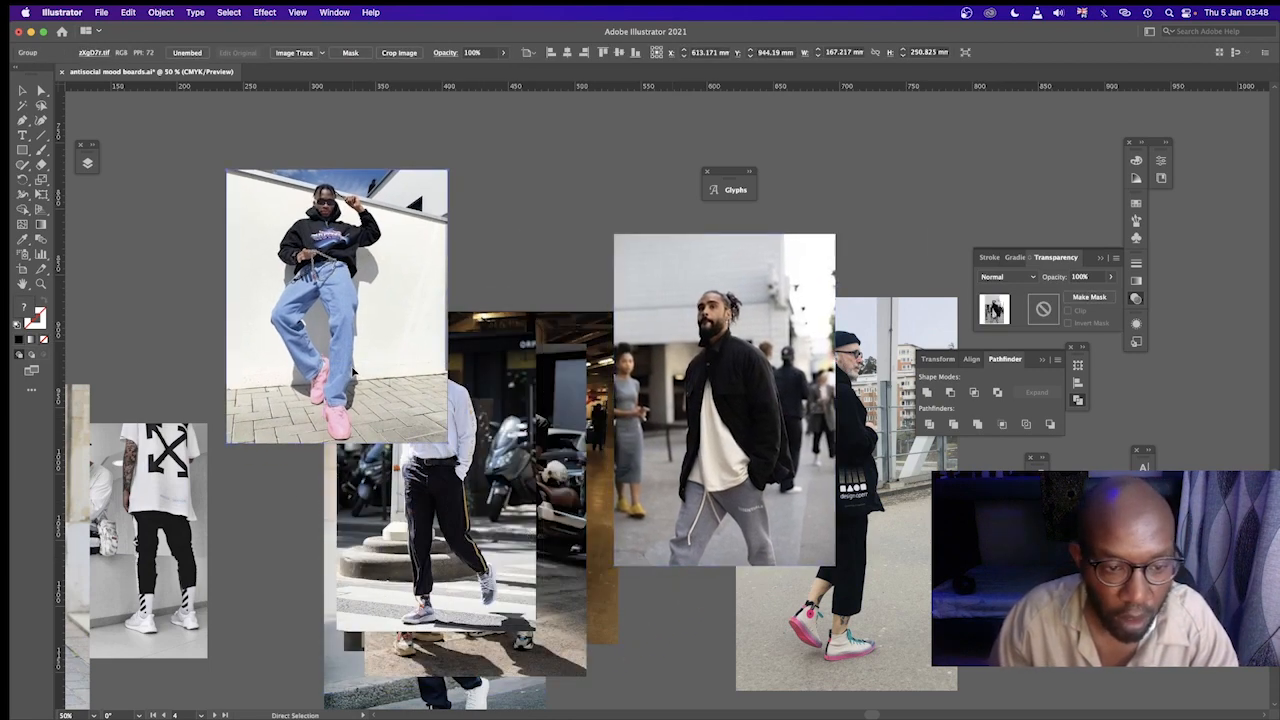
pyautogui.moveTo(360, 384); pyautogui.dragTo(264, 356)
pyautogui.moveTo(140, 636); pyautogui.dragTo(591, 283)
# Move the beige "58 Vincent Don McLean" T-shirt image so it overlaps the Fairfocus butterfly shirt image.
pyautogui.scroll(4, 565, 330)
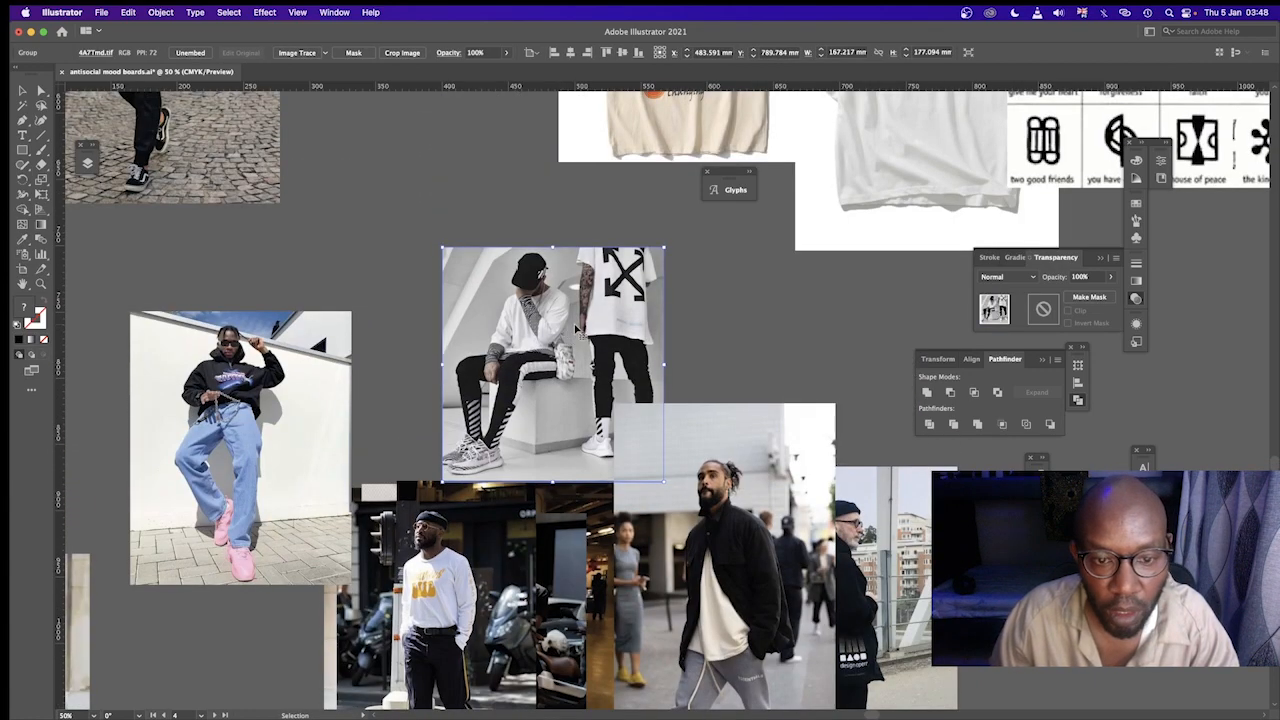
pyautogui.scroll(1, 667, 370)
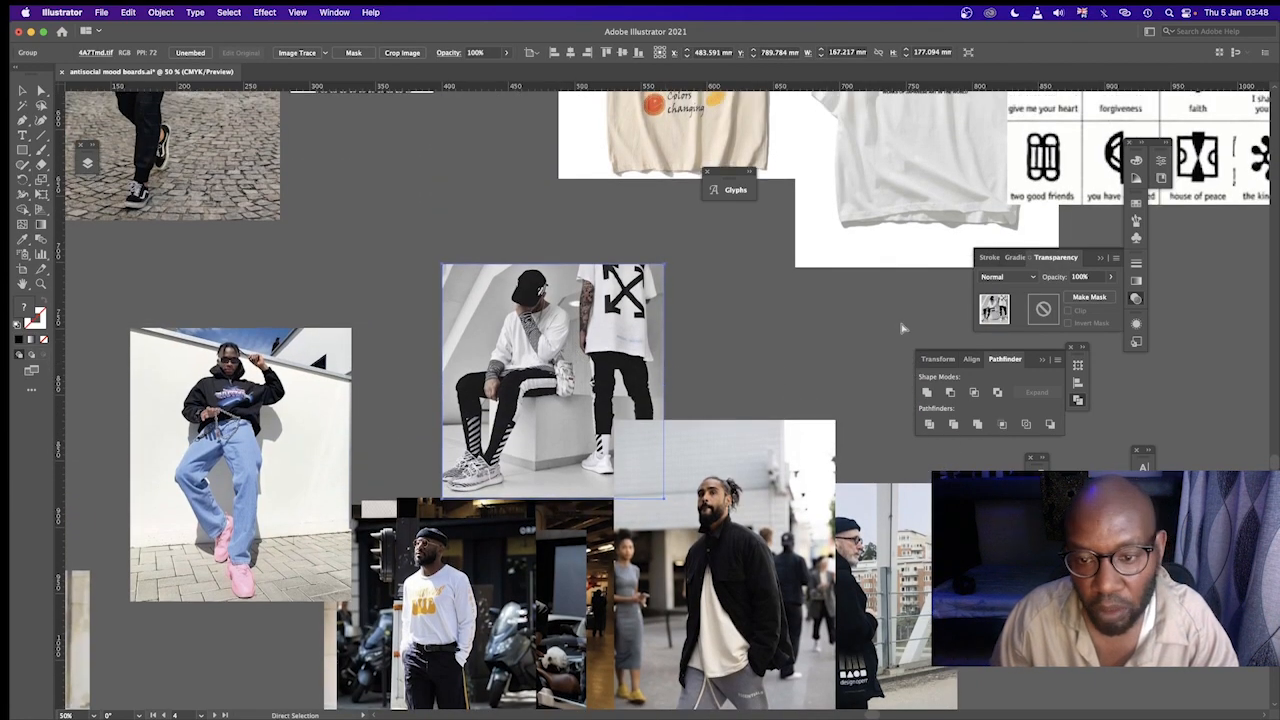
pyautogui.press('a')
pyautogui.moveTo(903, 257); pyautogui.dragTo(976, 366)
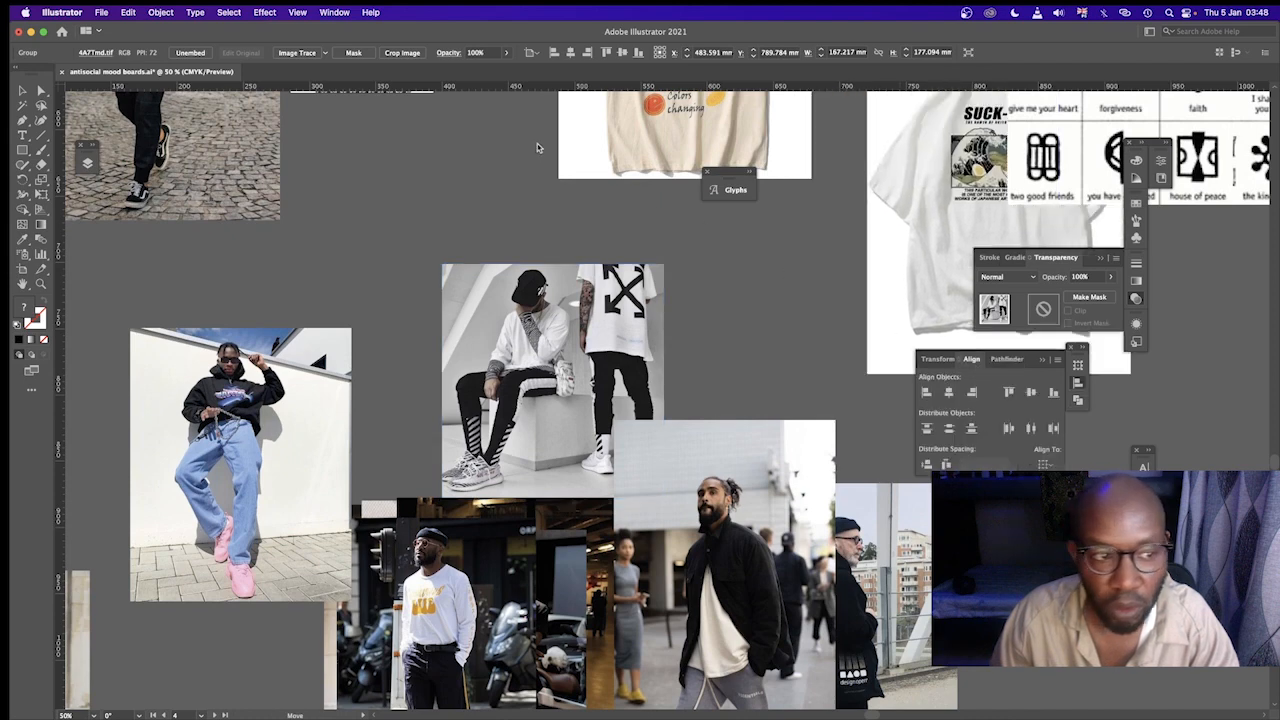
pyautogui.press('super+z')
pyautogui.moveTo(620, 168); pyautogui.dragTo(360, 238)
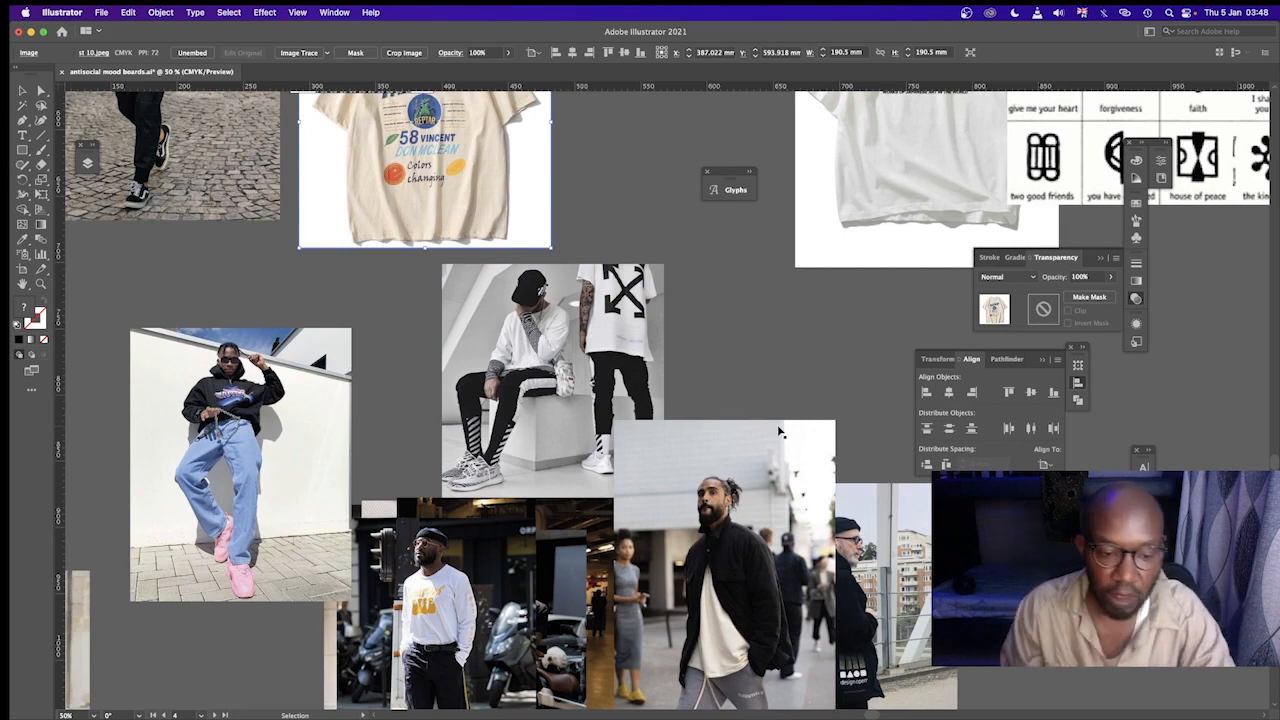
# Look over the loose reference images and the composition of the black mood board artboard above them.
pyautogui.press('space')
pyautogui.moveTo(716, 240); pyautogui.dragTo(717, 399)
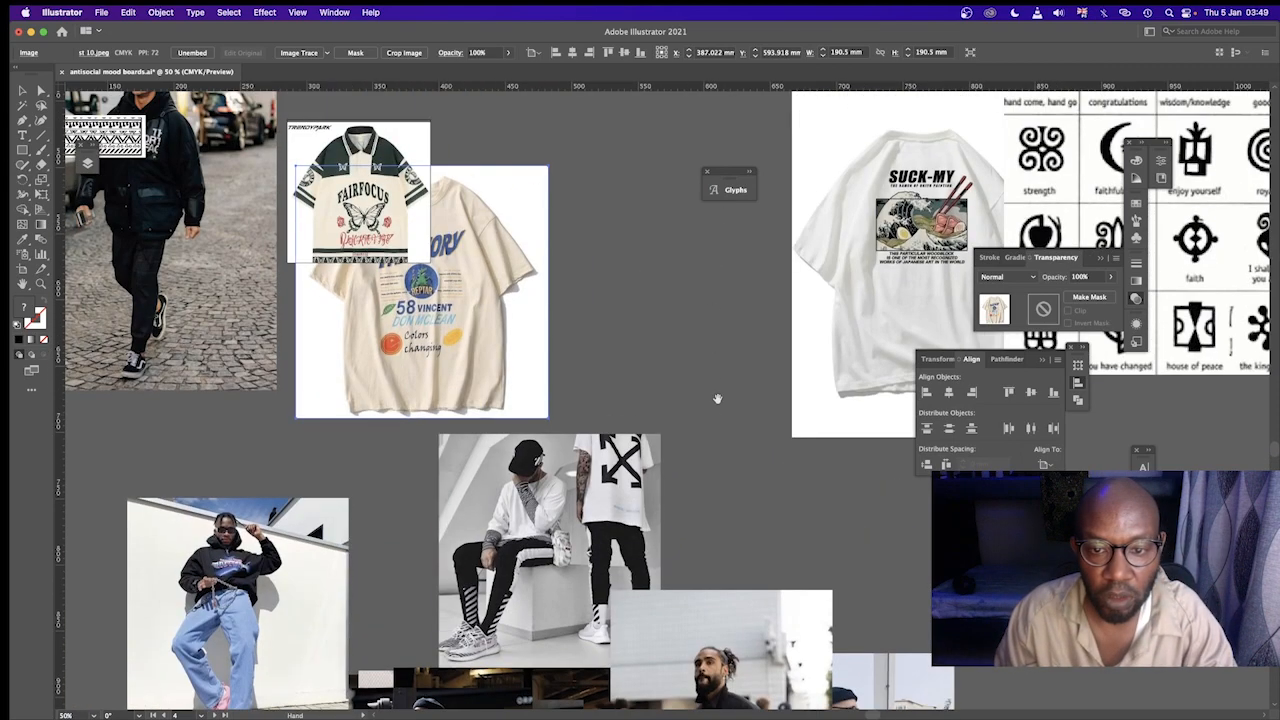
pyautogui.moveTo(740, 341); pyautogui.dragTo(711, 543)
pyautogui.moveTo(676, 376); pyautogui.dragTo(671, 491)
pyautogui.moveTo(581, 325); pyautogui.dragTo(763, 414)
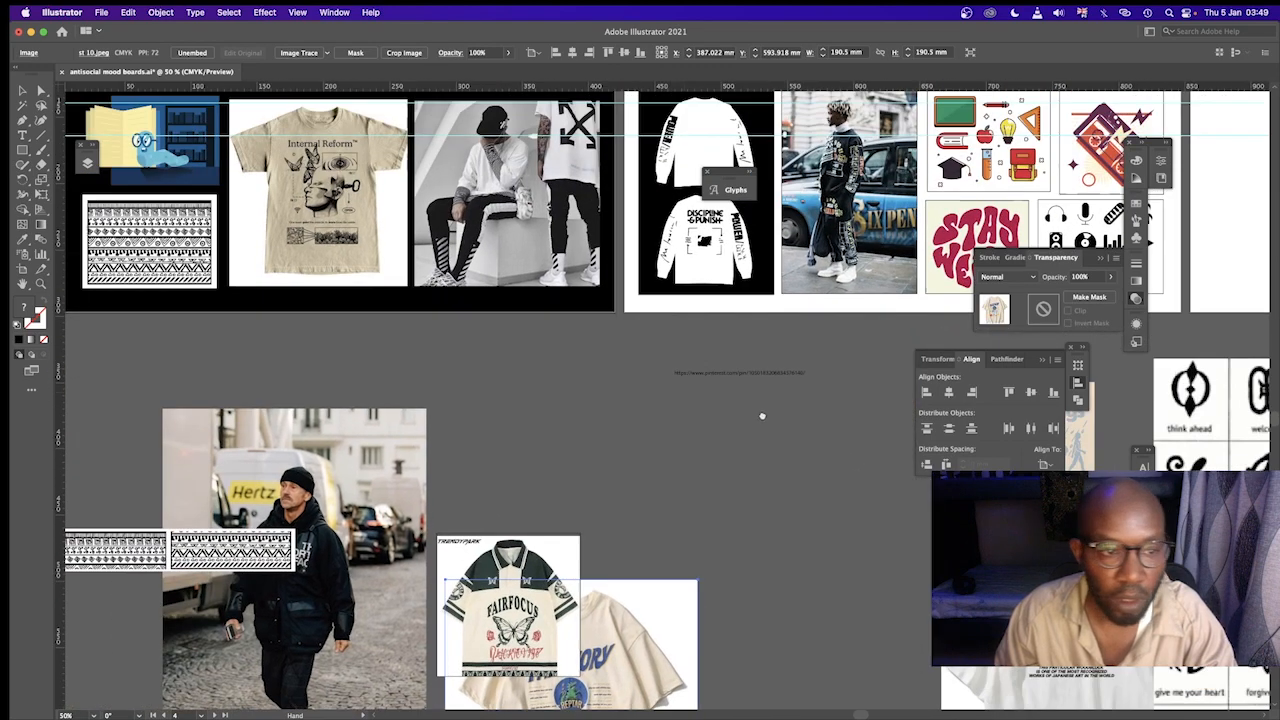
pyautogui.moveTo(511, 278)
pyautogui.mouseDown()
pyautogui.moveTo(737, 384)
pyautogui.moveTo(652, 453)
pyautogui.mouseUp()
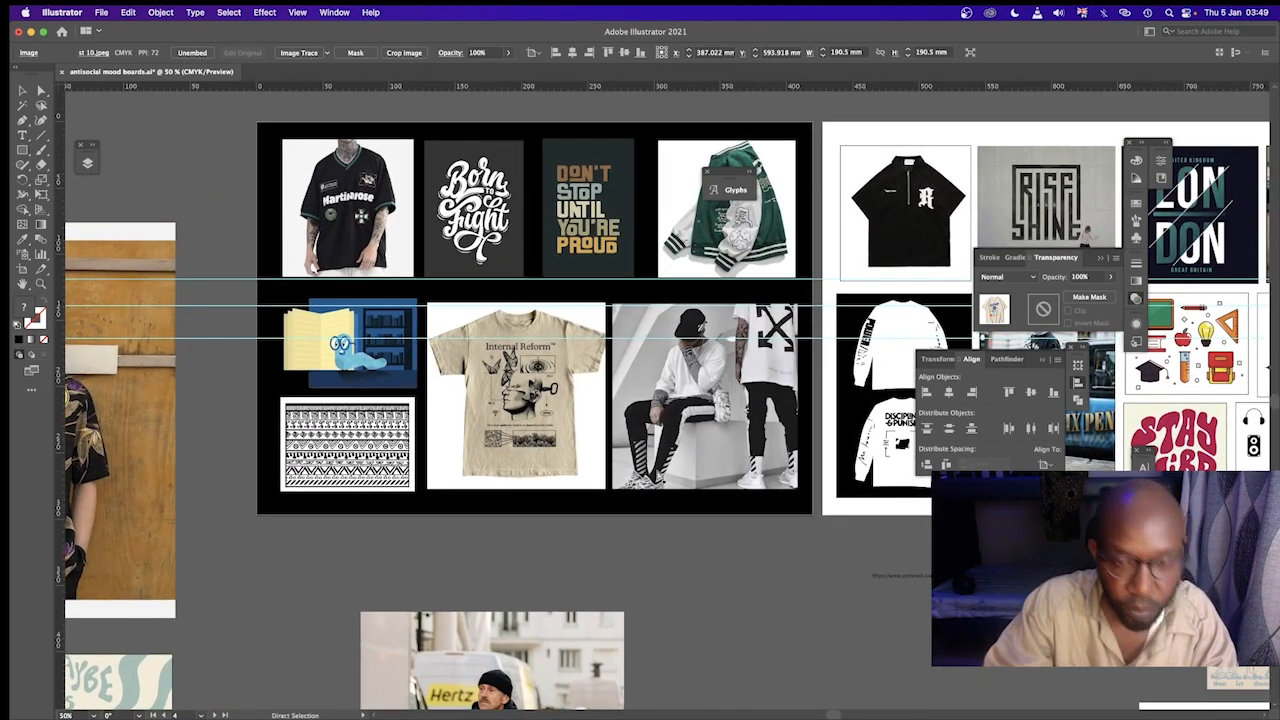
pyautogui.press('super+equal')
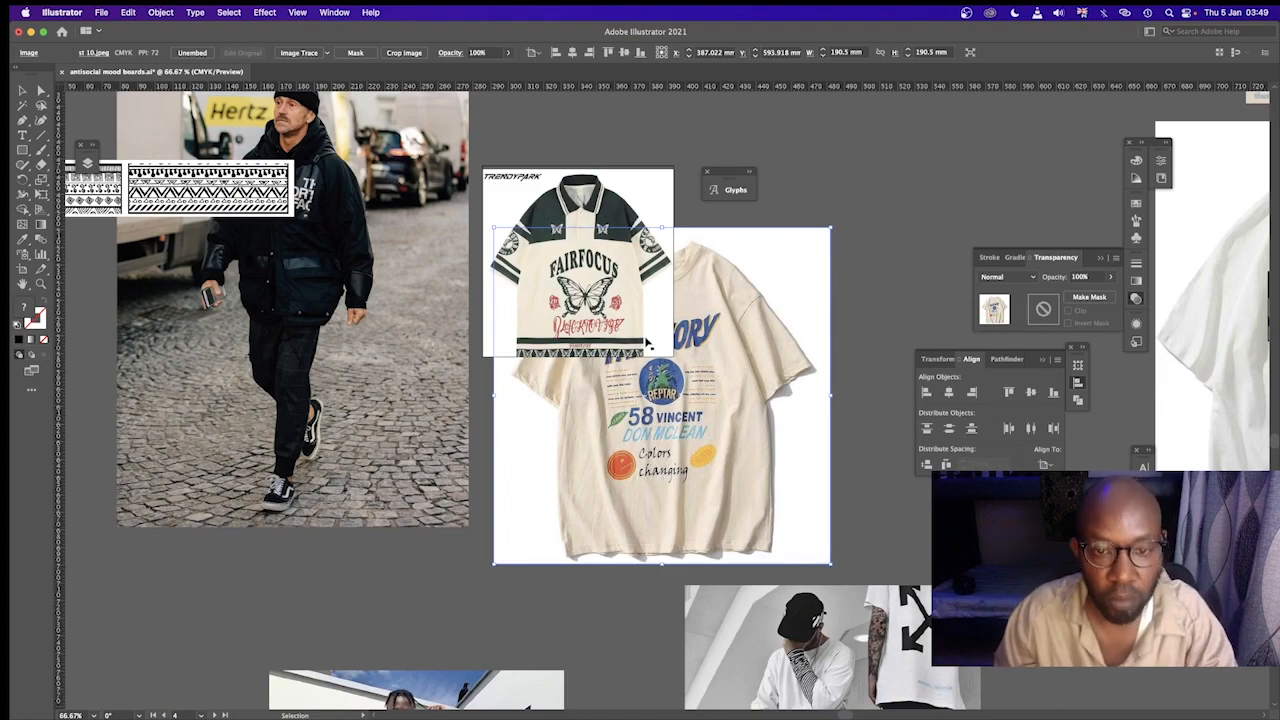
pyautogui.moveTo(613, 203); pyautogui.dragTo(693, 473)
pyautogui.moveTo(632, 275); pyautogui.dragTo(721, 511)
pyautogui.moveTo(626, 383); pyautogui.dragTo(631, 606)
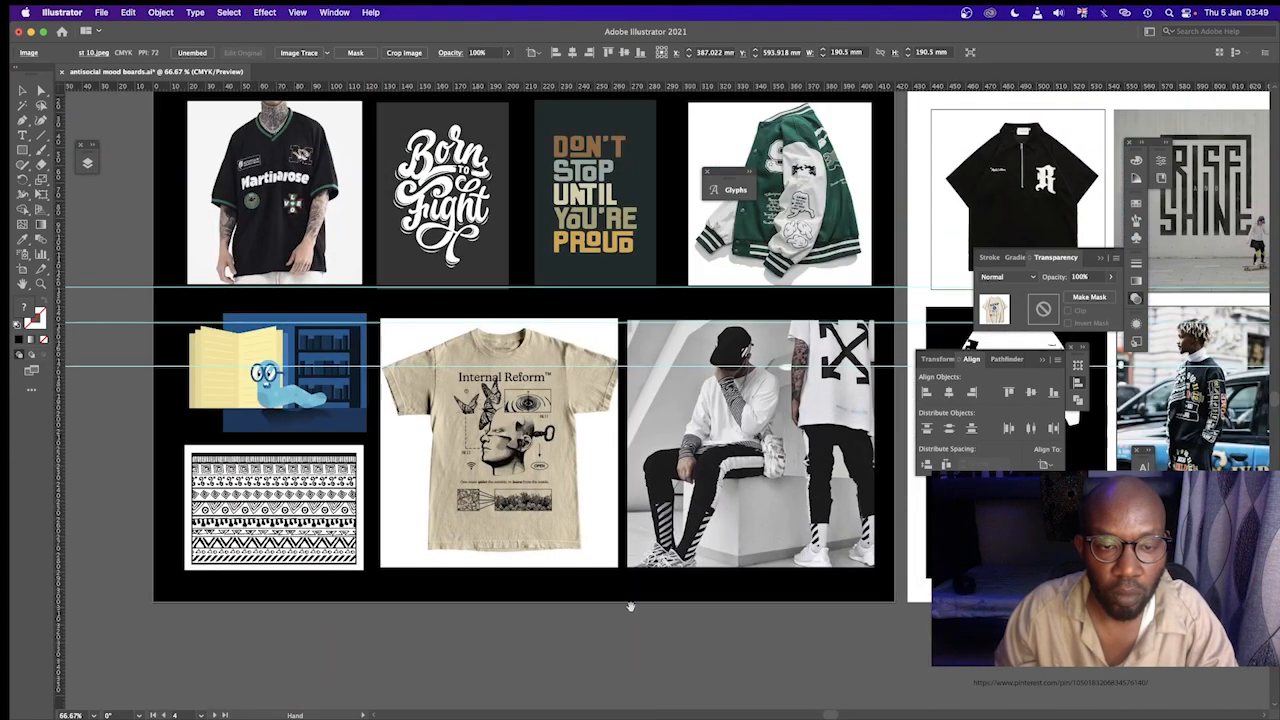
pyautogui.moveTo(662, 460); pyautogui.dragTo(638, 557)
pyautogui.moveTo(625, 376); pyautogui.dragTo(562, 316)
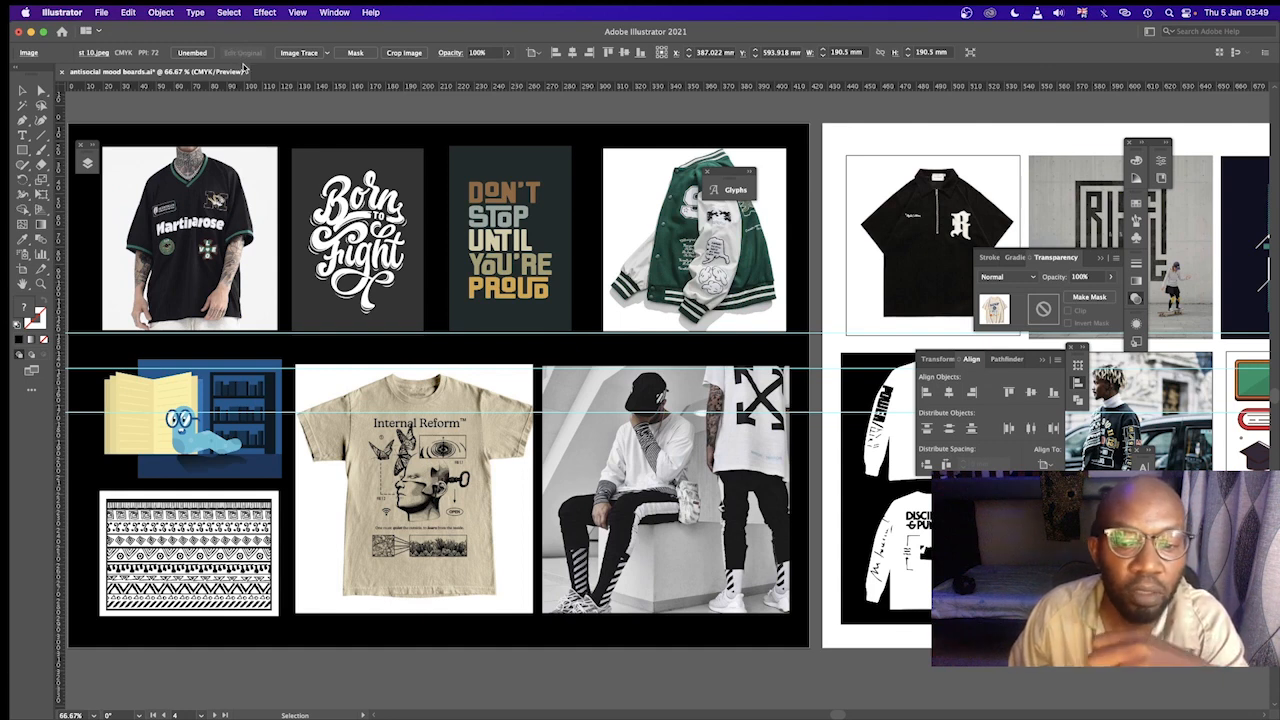
# Show the black mood board full screen in Presentation Mode to review it, and return to the normal view.
pyautogui.click(300, 12)
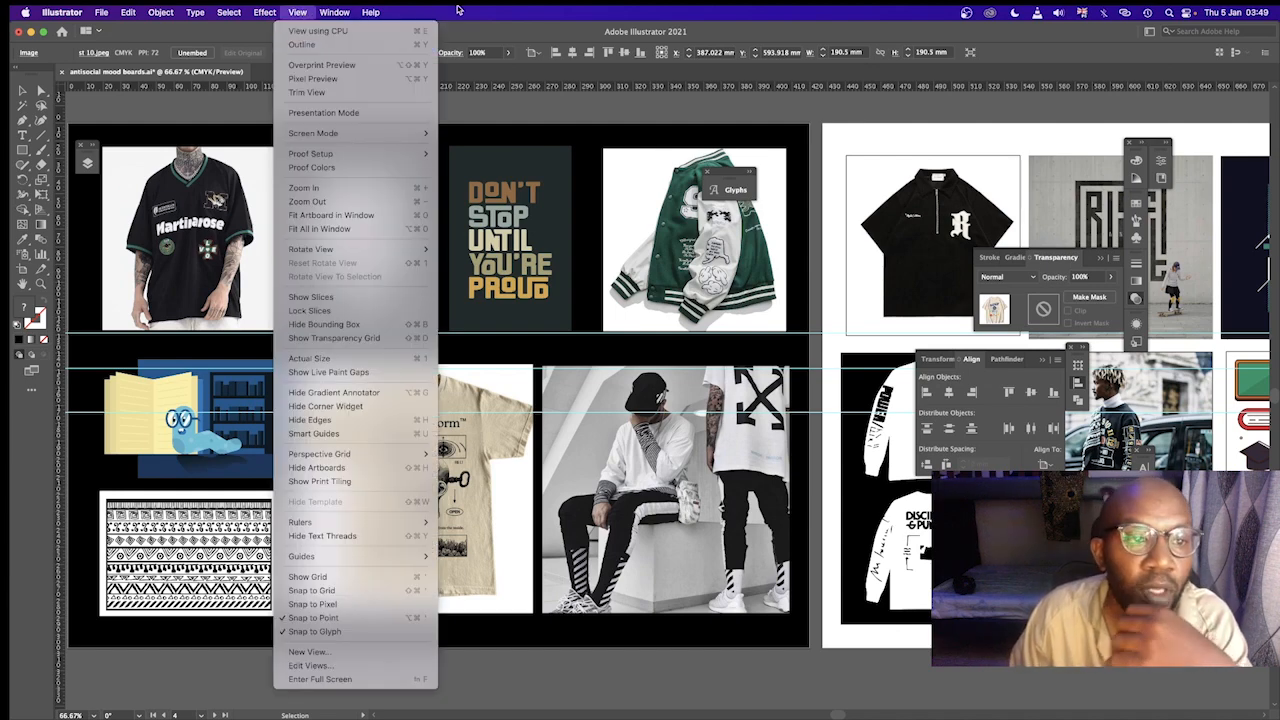
pyautogui.click(302, 12)
pyautogui.click(305, 12)
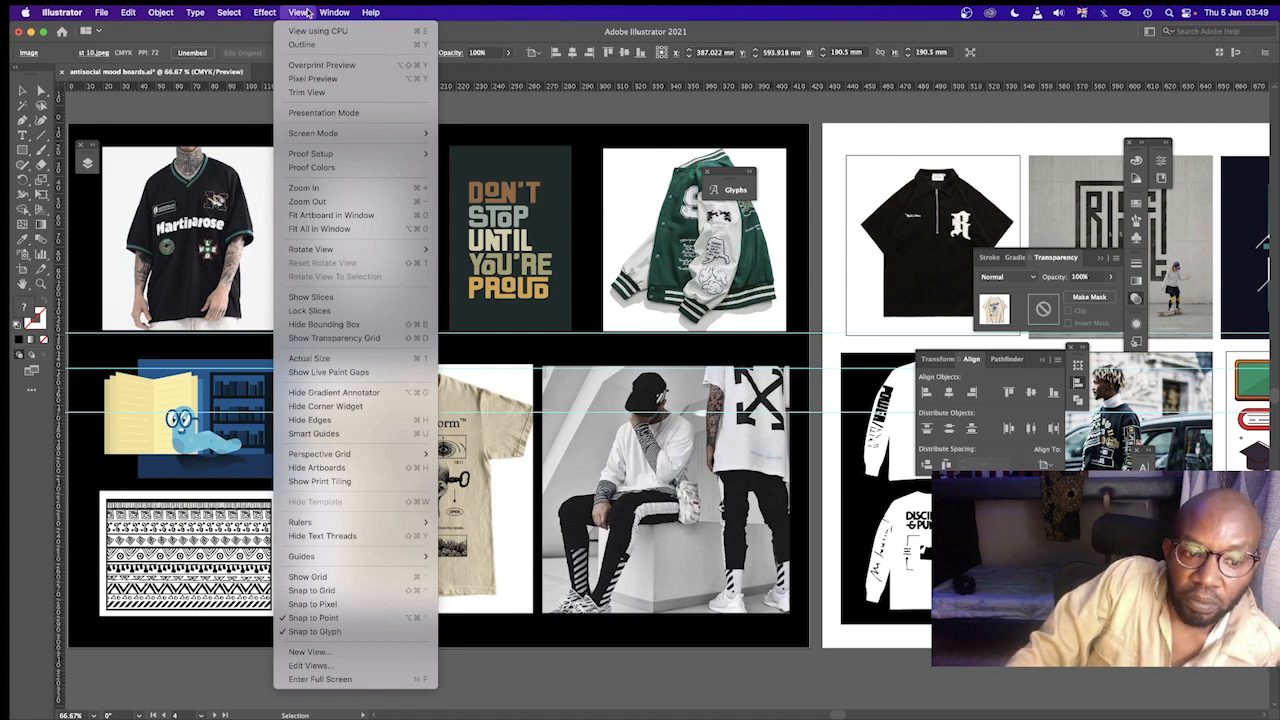
pyautogui.click(323, 112)
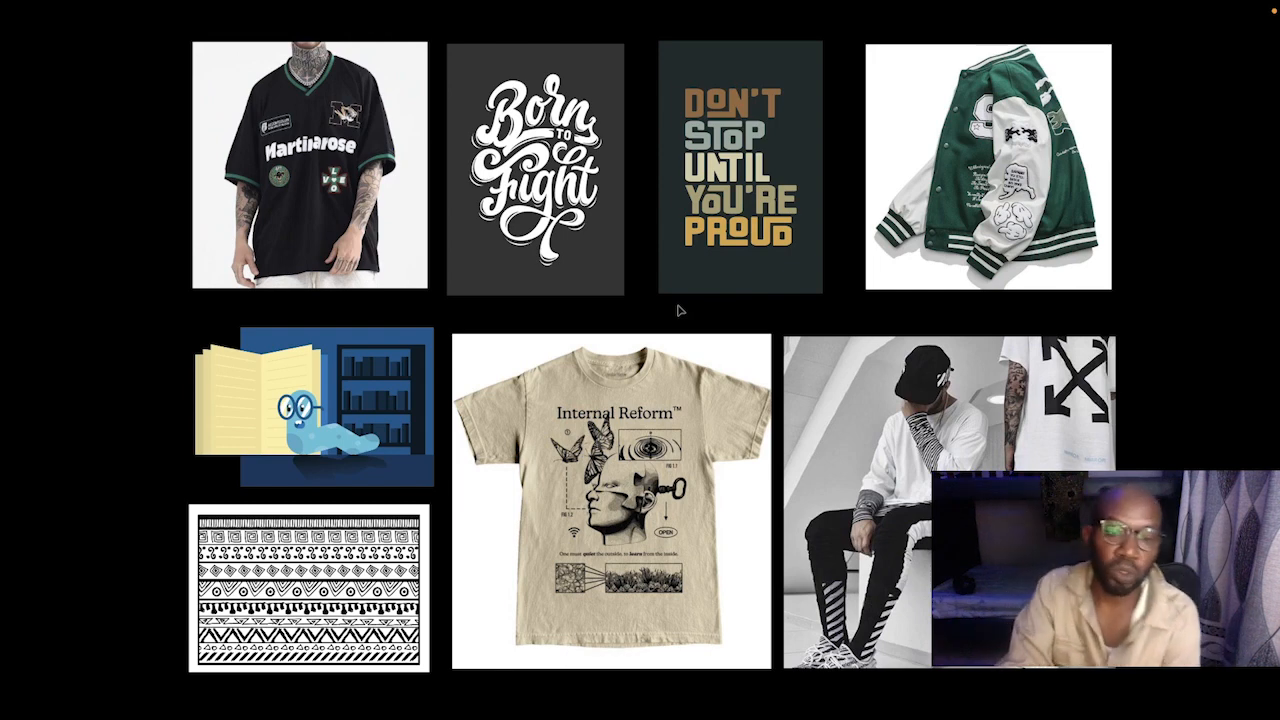
pyautogui.press('Escape')
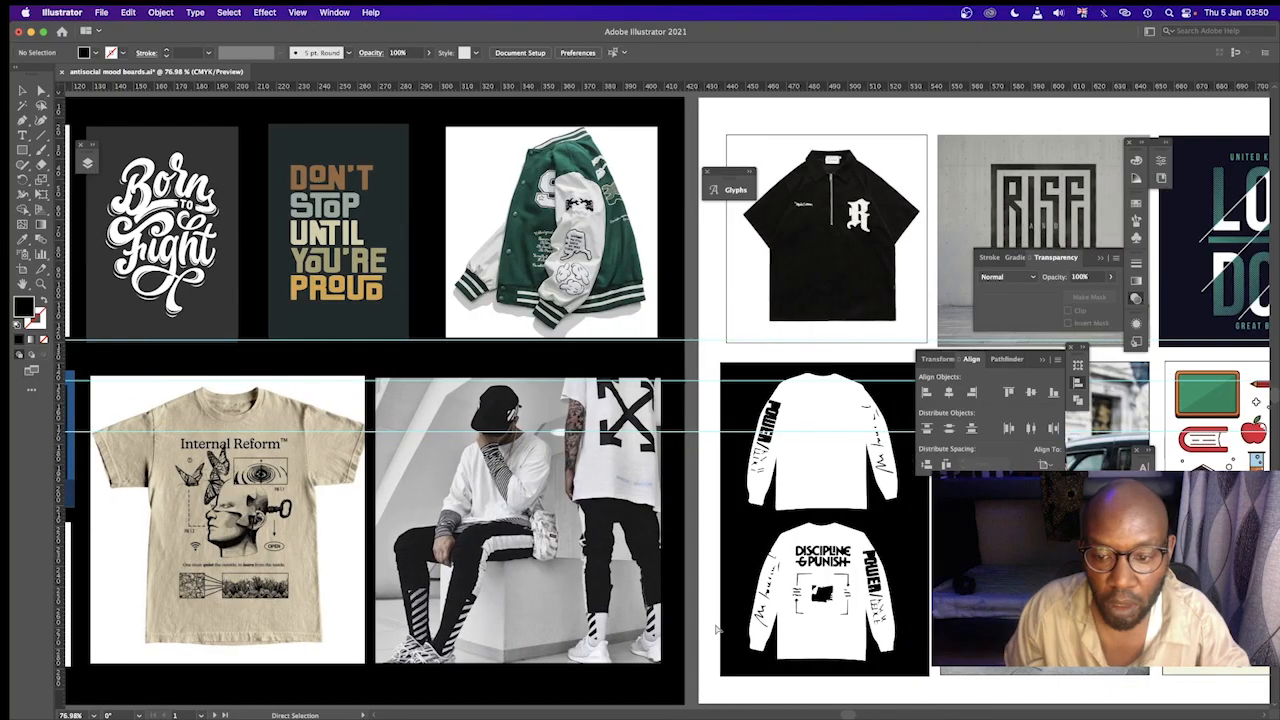
# Examine the white mood board's clothing, typography and illustration references at 100% zoom.
pyautogui.hscroll(3, 824, 512)
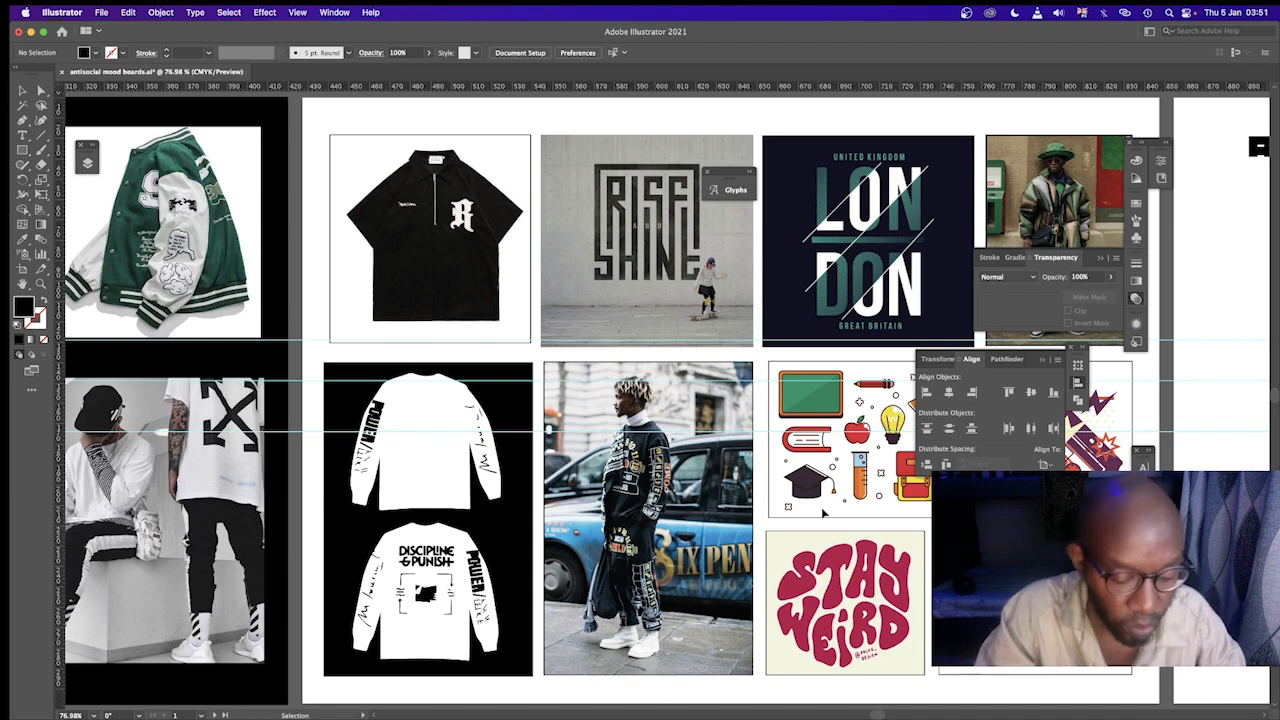
pyautogui.press('a')
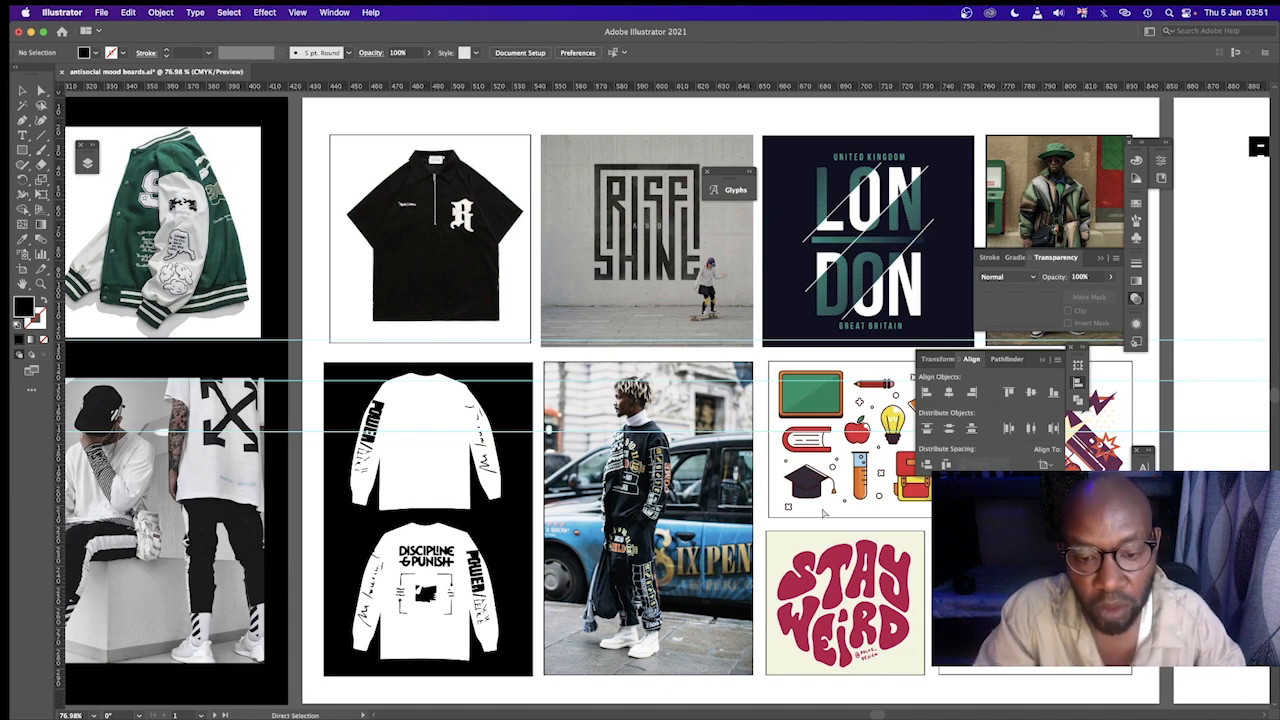
pyautogui.press('super+minus')
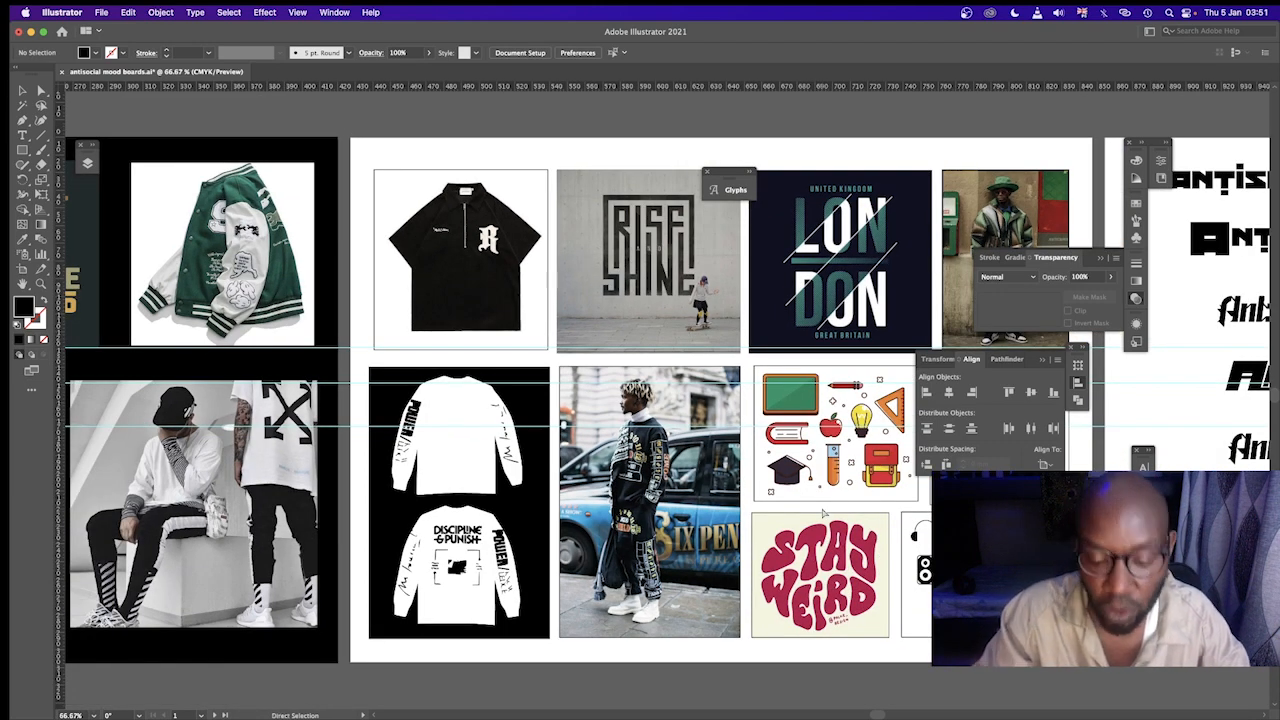
pyautogui.press('super+1')
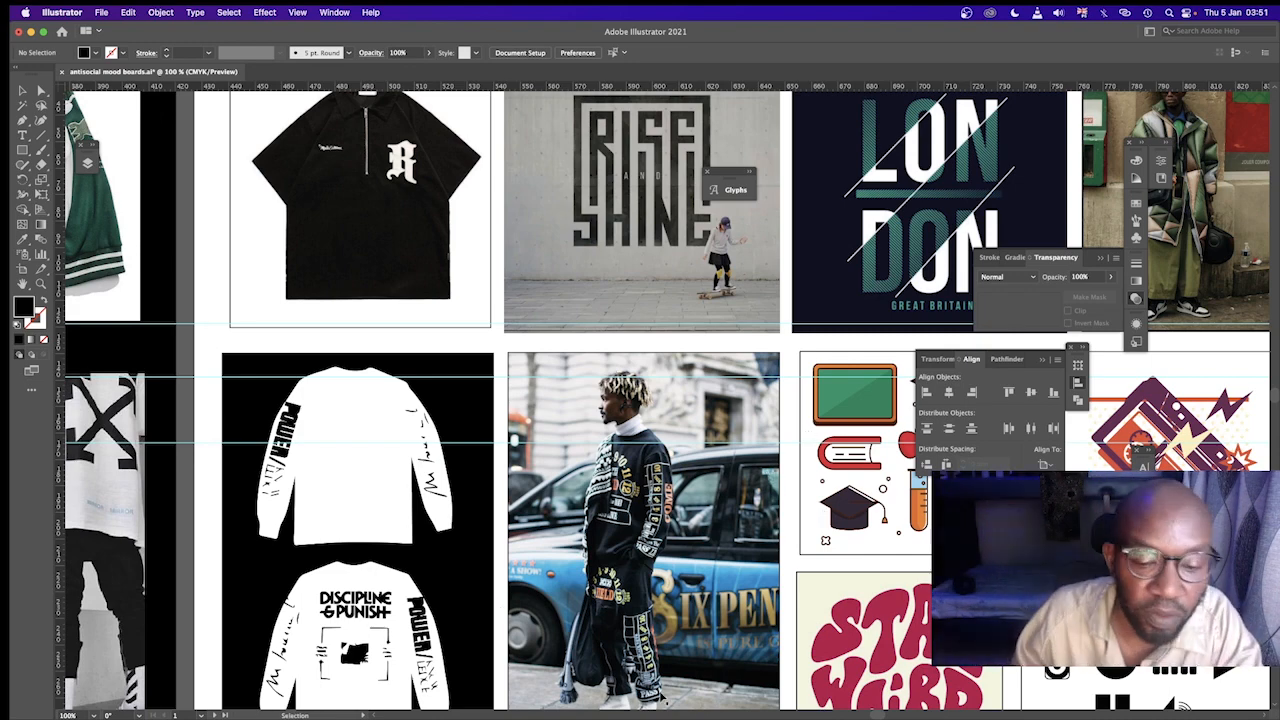
pyautogui.moveTo(879, 714); pyautogui.dragTo(868, 716)
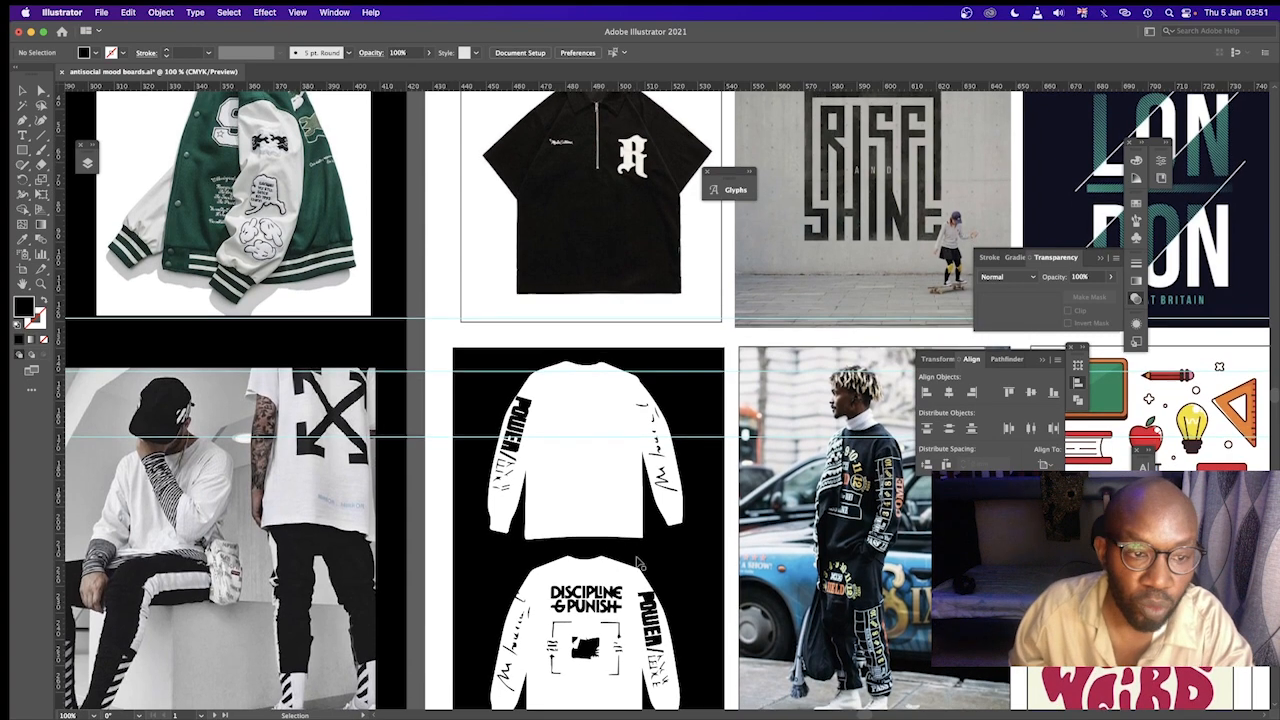
pyautogui.scroll(3, 770, 503)
pyautogui.hscroll(5, 770, 503)
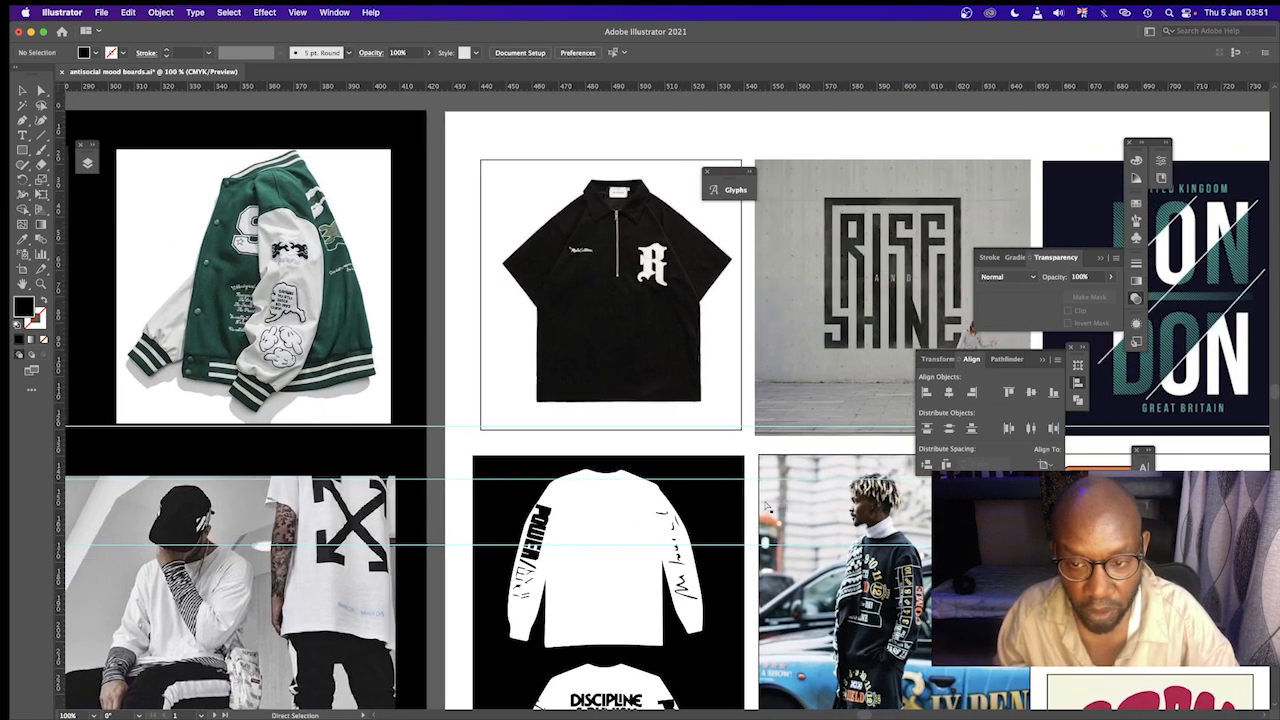
pyautogui.hscroll(2, 763, 505)
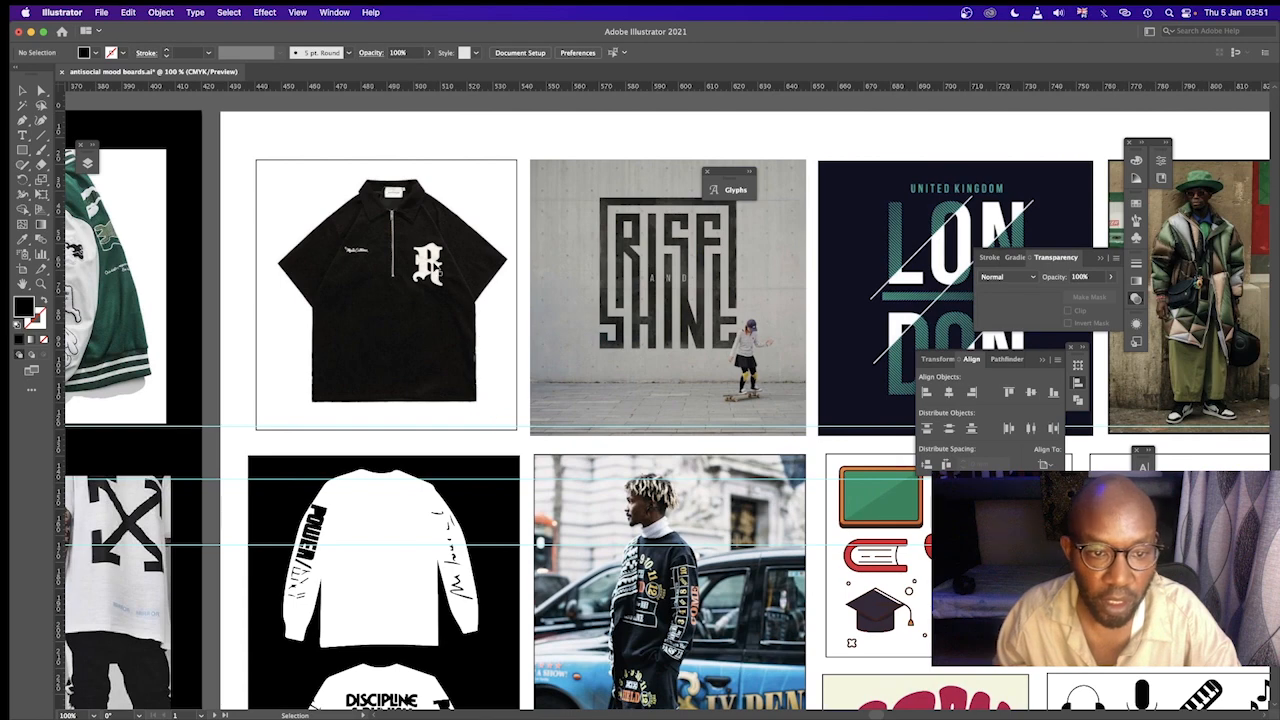
# Inspect the black polo shirt and "Rise and Shine" images on the white mood board, and return to the black board's outfit photo.
pyautogui.press('v')
pyautogui.click(440, 275)
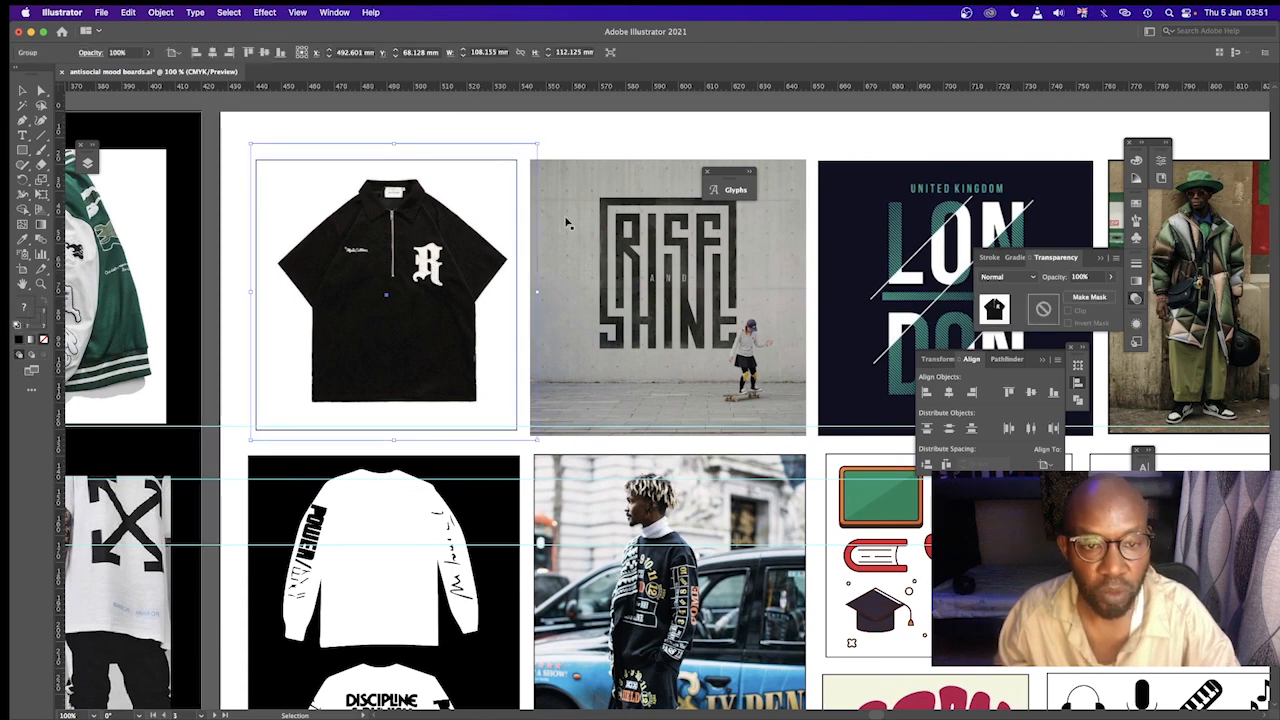
pyautogui.click(624, 140)
pyautogui.scroll(-1, 688, 352)
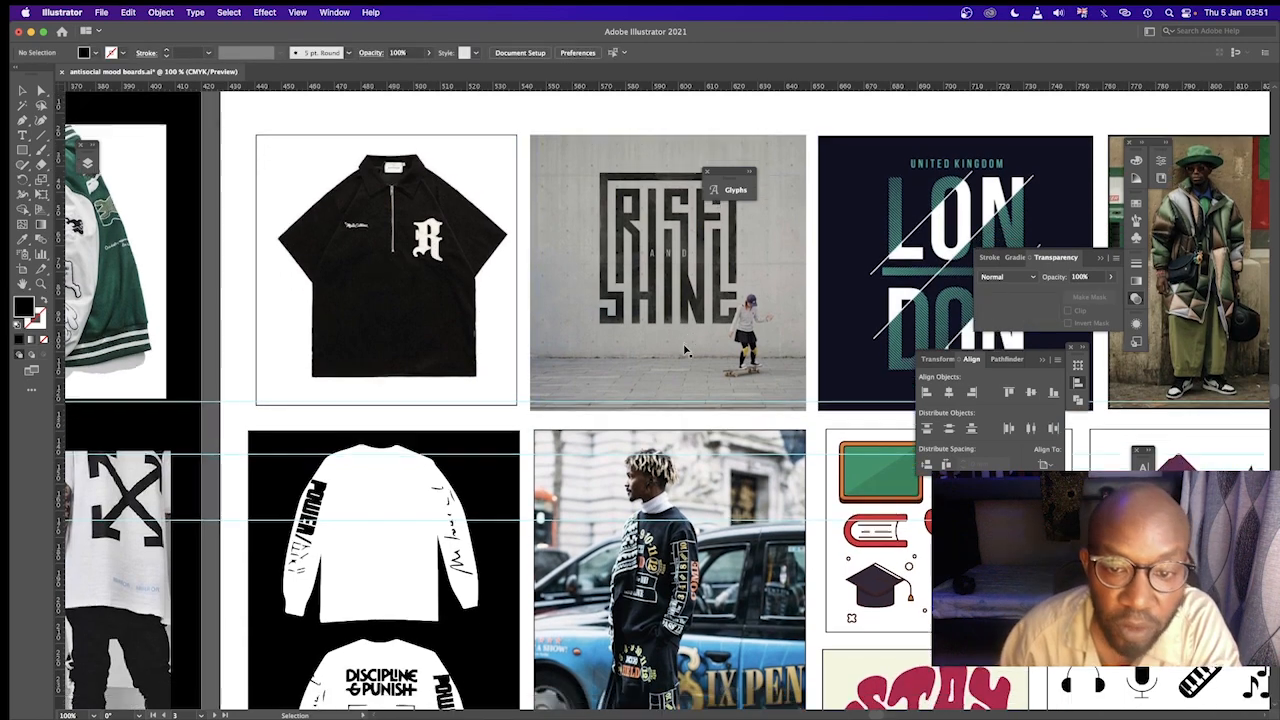
pyautogui.click(700, 286)
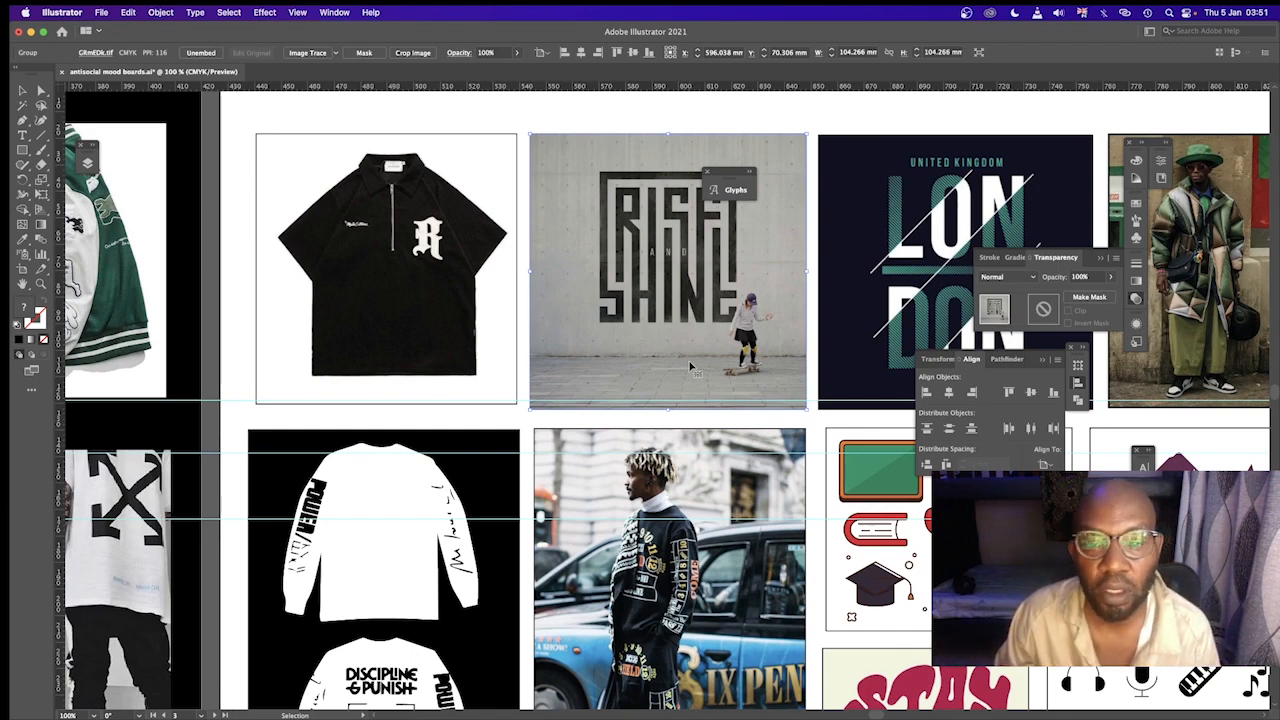
pyautogui.scroll(-2, 877, 294)
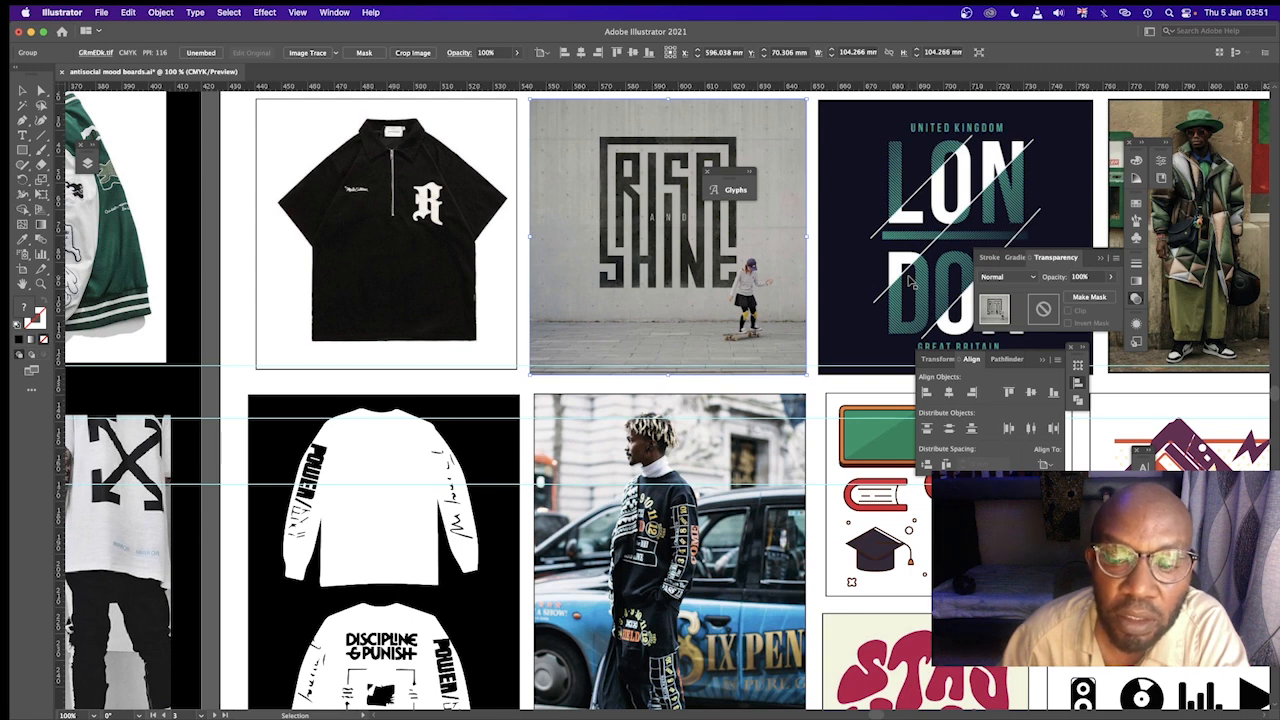
pyautogui.scroll(-1, 910, 283)
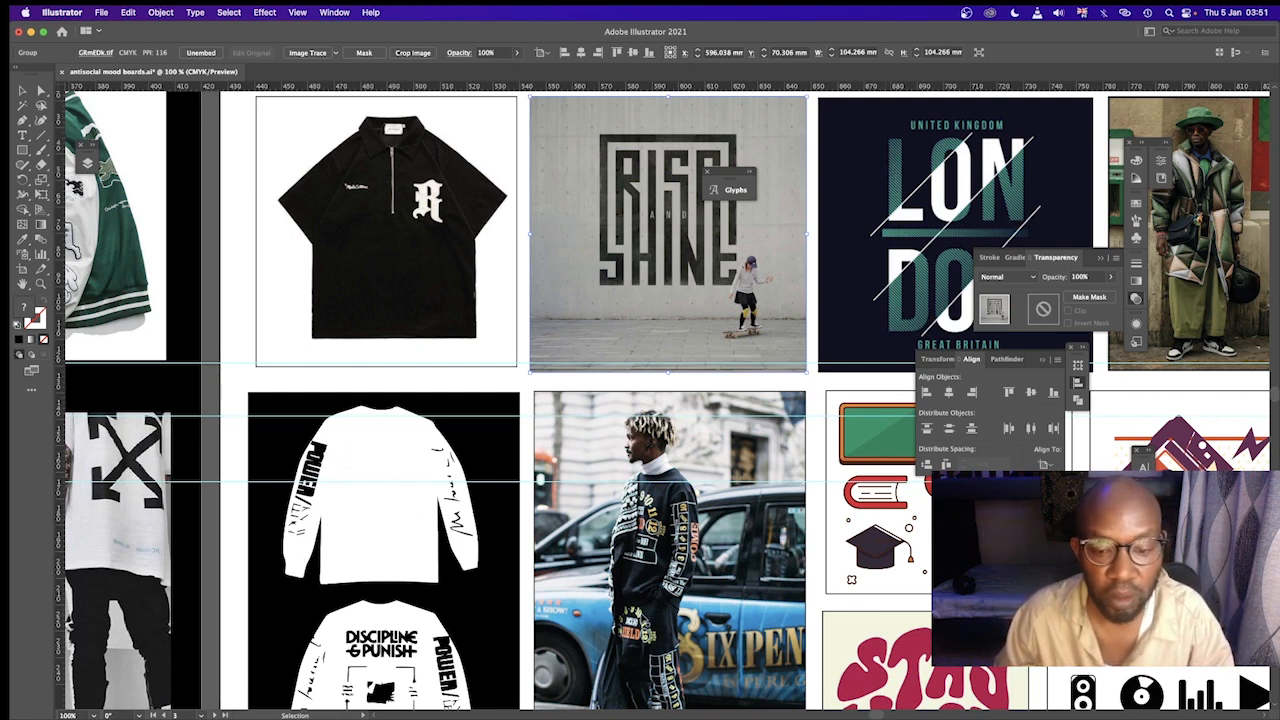
pyautogui.moveTo(645, 618); pyautogui.dragTo(1175, 510)
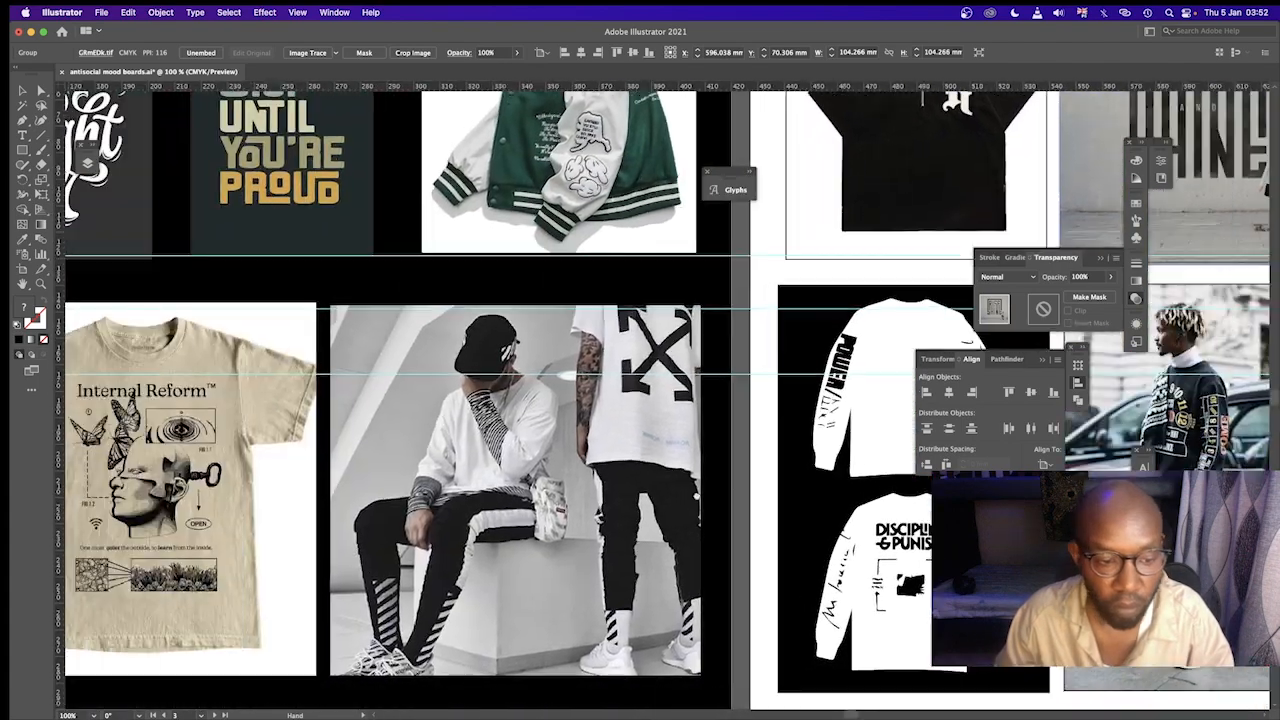
# Examine the black mood board's jersey, lettering, varsity jacket, bookworm illustration, line pattern and "Internal Reform" T-shirt references.
pyautogui.moveTo(697, 495); pyautogui.dragTo(915, 398)
pyautogui.moveTo(624, 411)
pyautogui.mouseDown()
pyautogui.moveTo(761, 496)
pyautogui.moveTo(800, 503)
pyautogui.mouseUp()
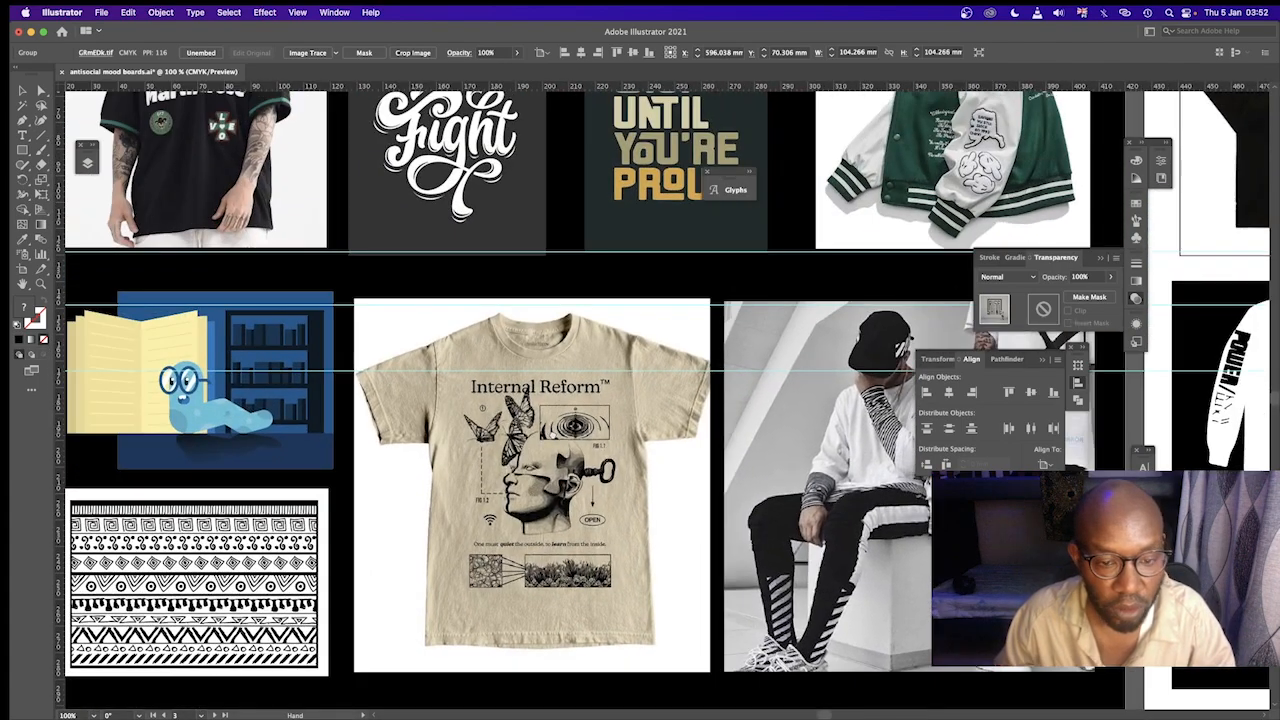
pyautogui.moveTo(553, 435); pyautogui.dragTo(749, 469)
pyautogui.moveTo(576, 533); pyautogui.dragTo(570, 620)
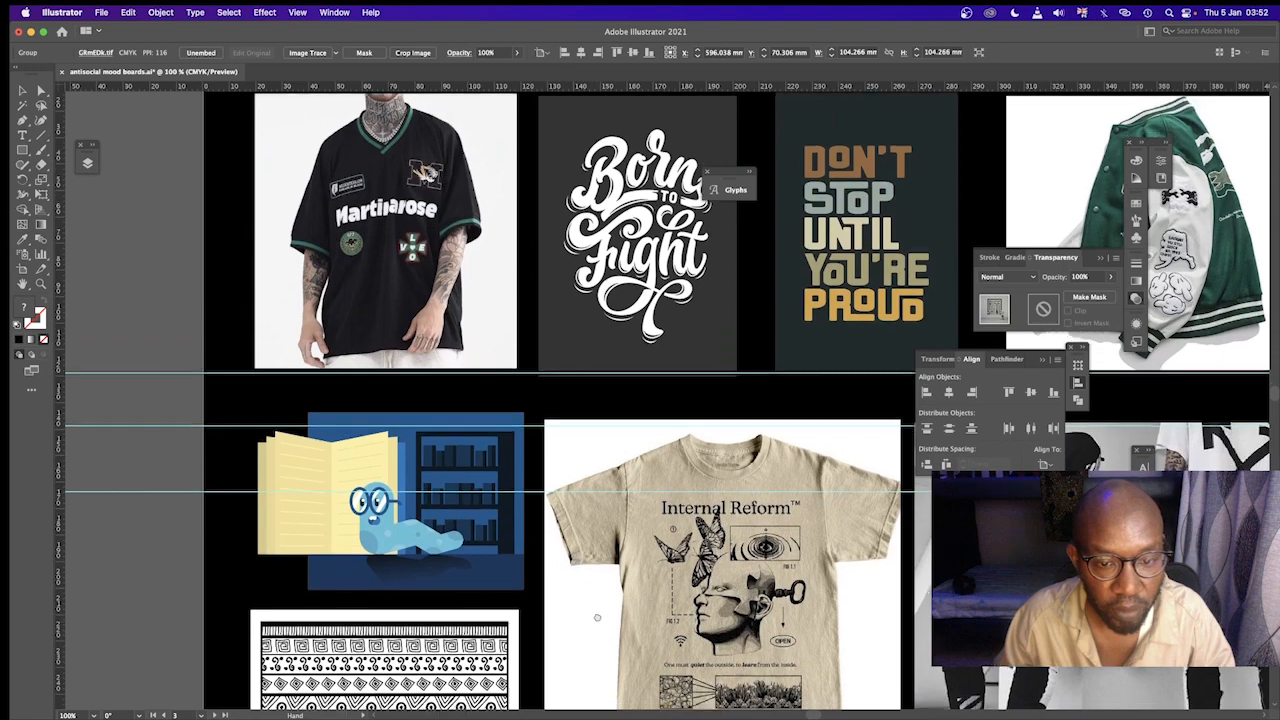
pyautogui.scroll(-3, 597, 617)
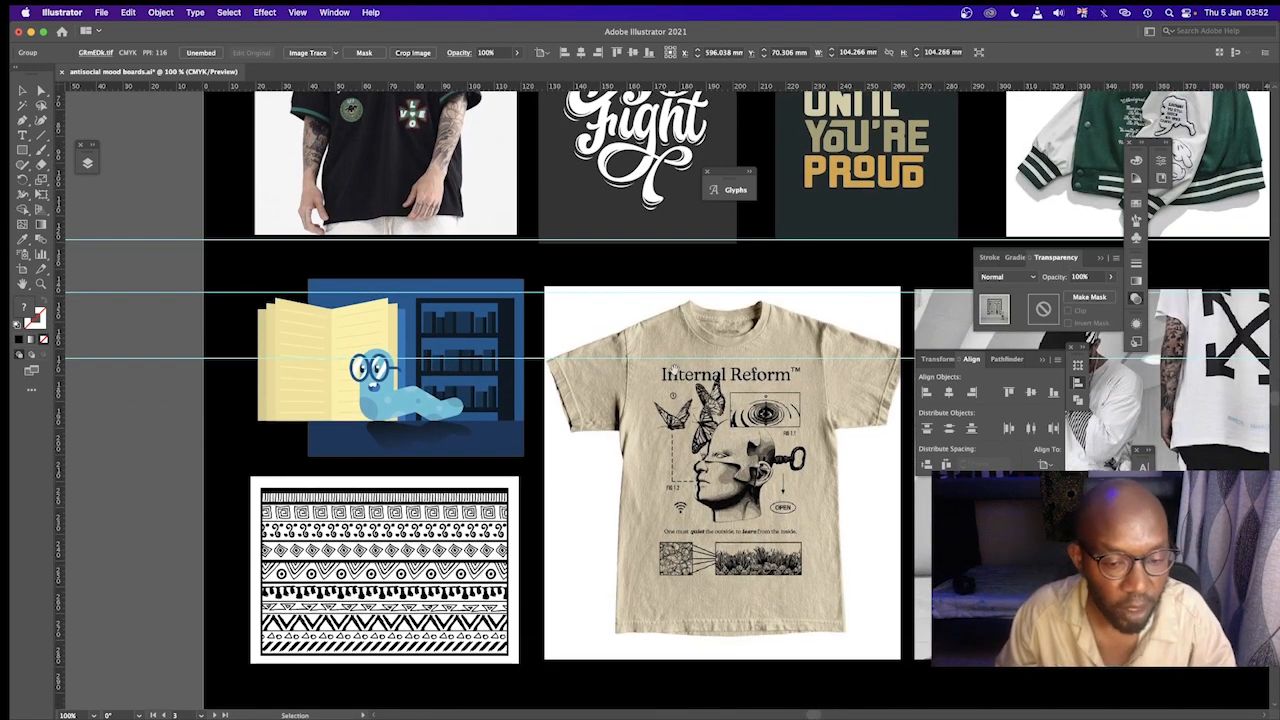
pyautogui.moveTo(679, 335); pyautogui.dragTo(648, 463)
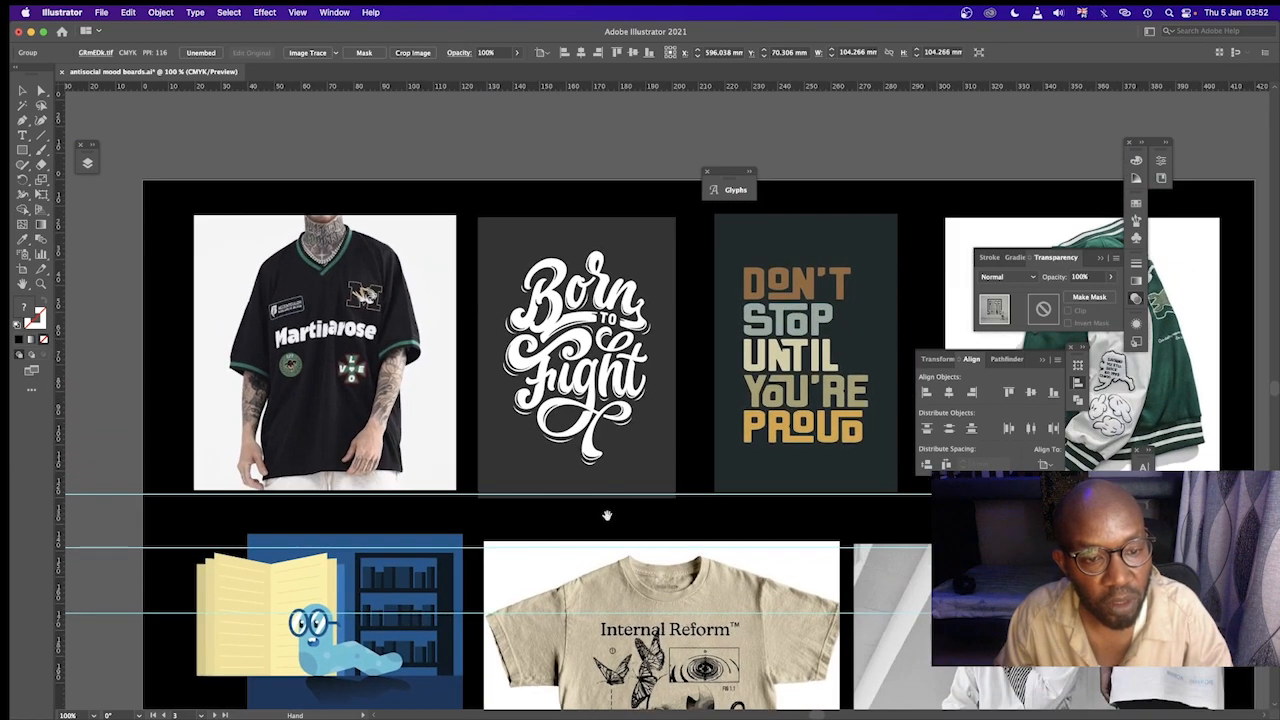
pyautogui.moveTo(644, 530); pyautogui.dragTo(619, 393)
pyautogui.moveTo(550, 535); pyautogui.dragTo(545, 482)
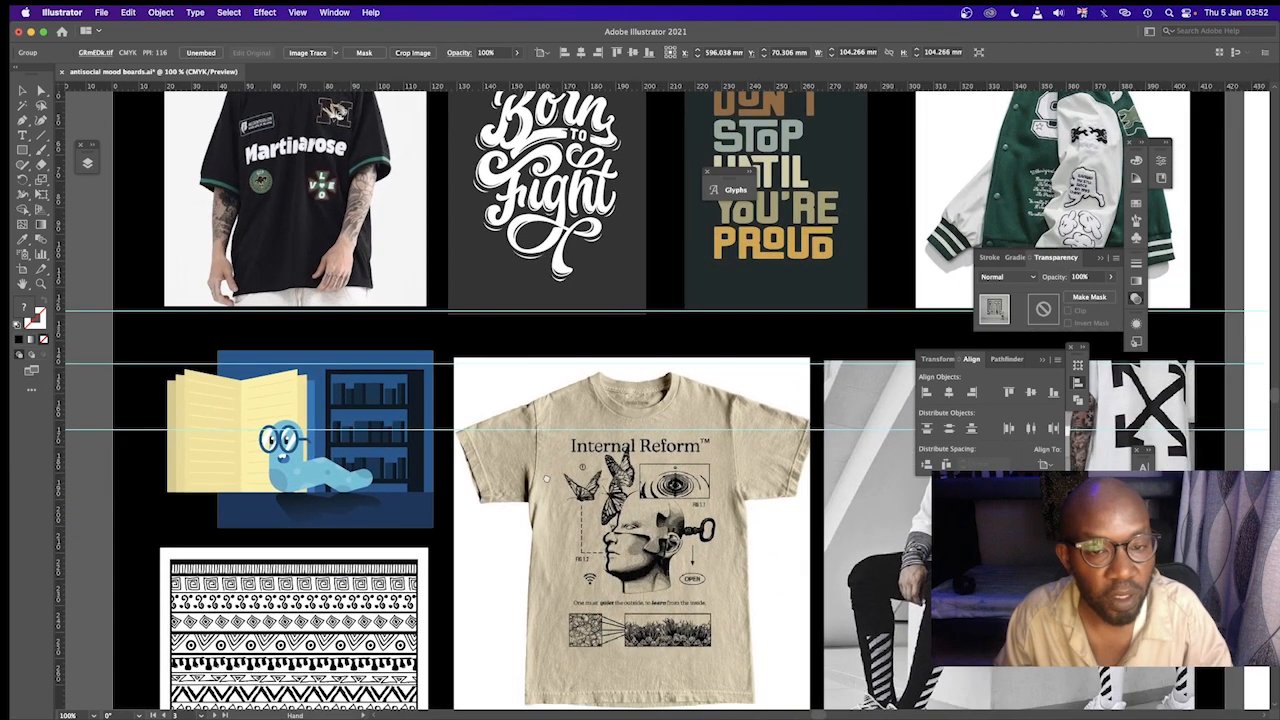
pyautogui.moveTo(495, 612); pyautogui.dragTo(536, 492)
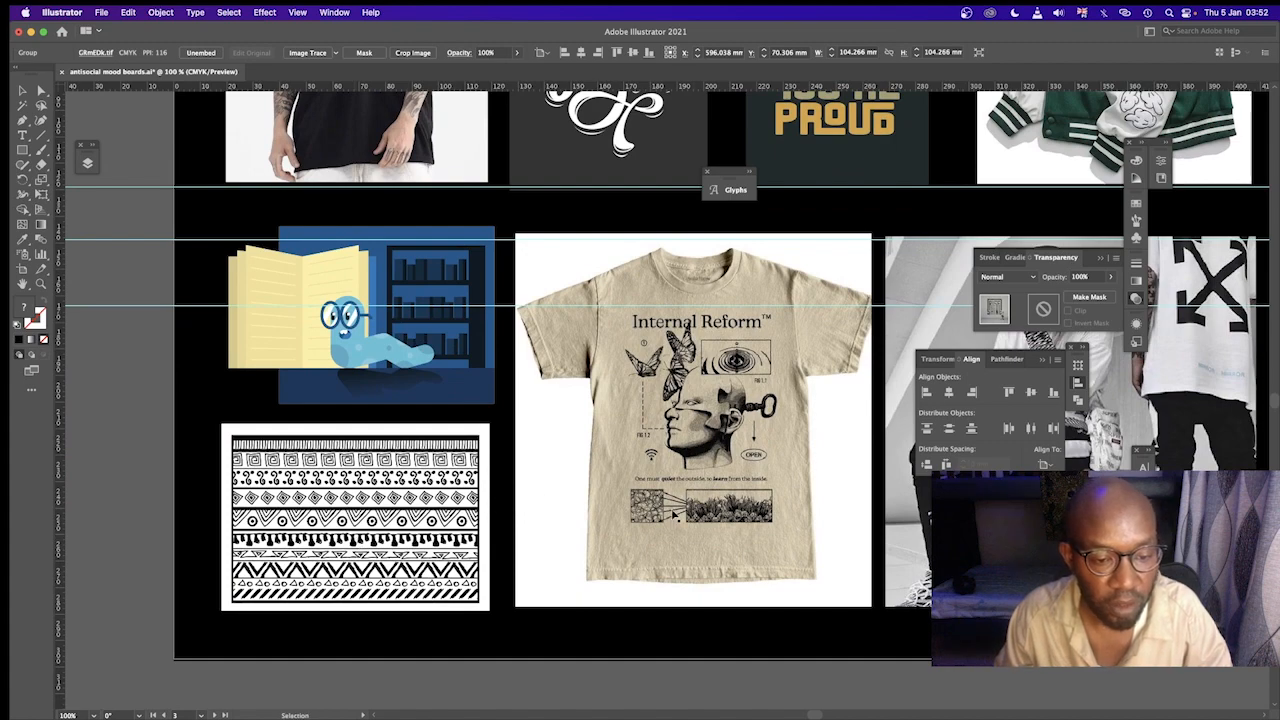
# Collapse the Align and Transparency panels covering the white mood board's illustrations, and inspect the "Stay Weird" lettering image.
pyautogui.moveTo(795, 524); pyautogui.dragTo(516, 528)
pyautogui.moveTo(660, 513); pyautogui.dragTo(389, 524)
pyautogui.moveTo(688, 541); pyautogui.dragTo(410, 541)
pyautogui.moveTo(579, 541); pyautogui.dragTo(414, 542)
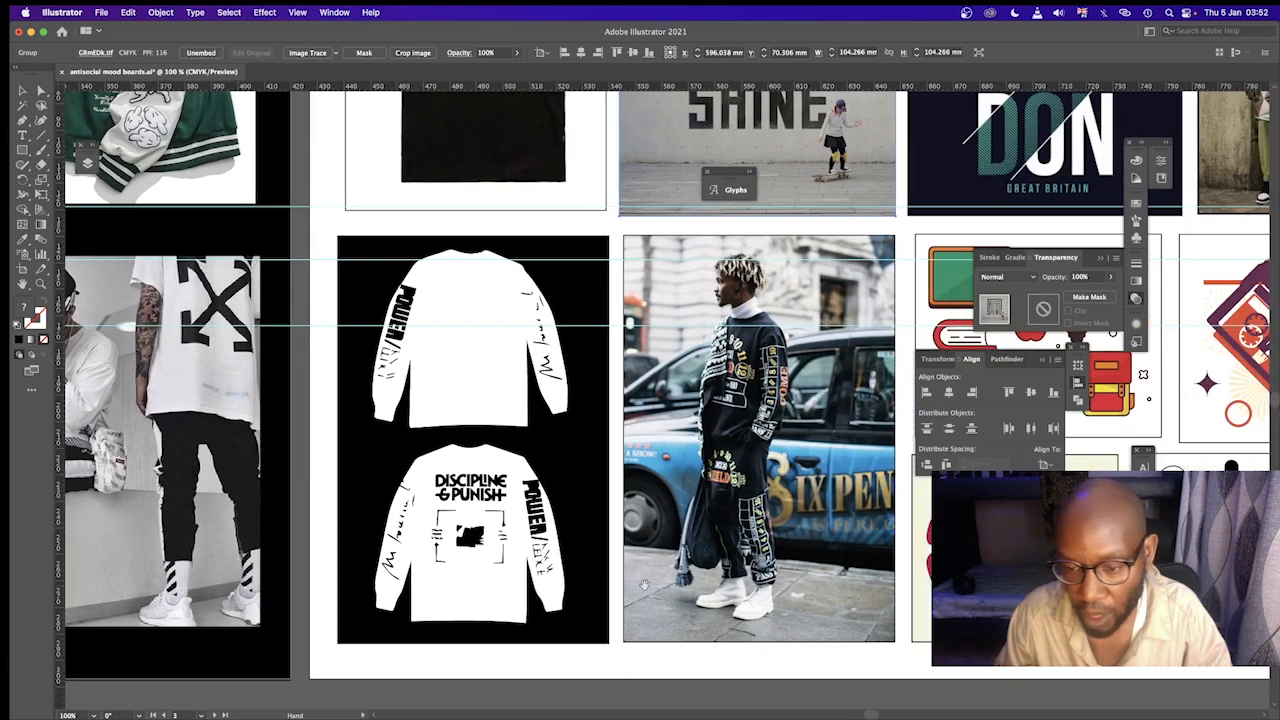
pyautogui.moveTo(625, 545); pyautogui.dragTo(417, 517)
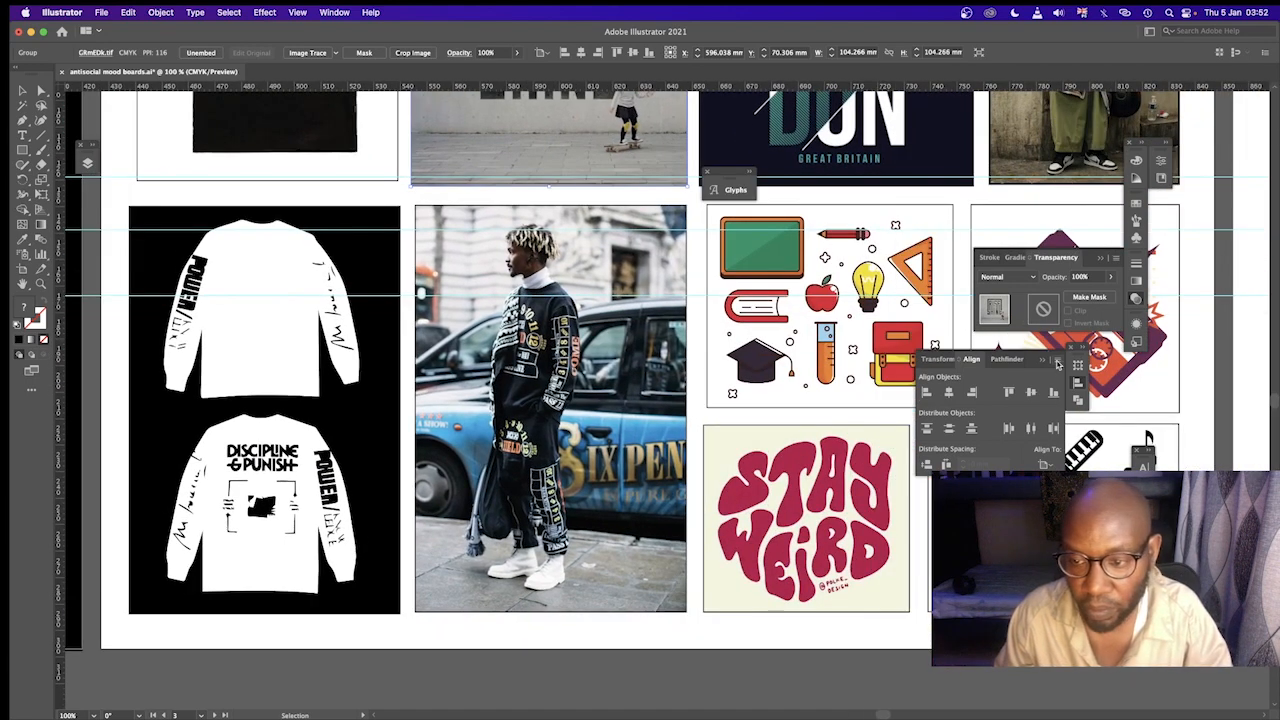
pyautogui.click(1042, 359)
pyautogui.click(1100, 258)
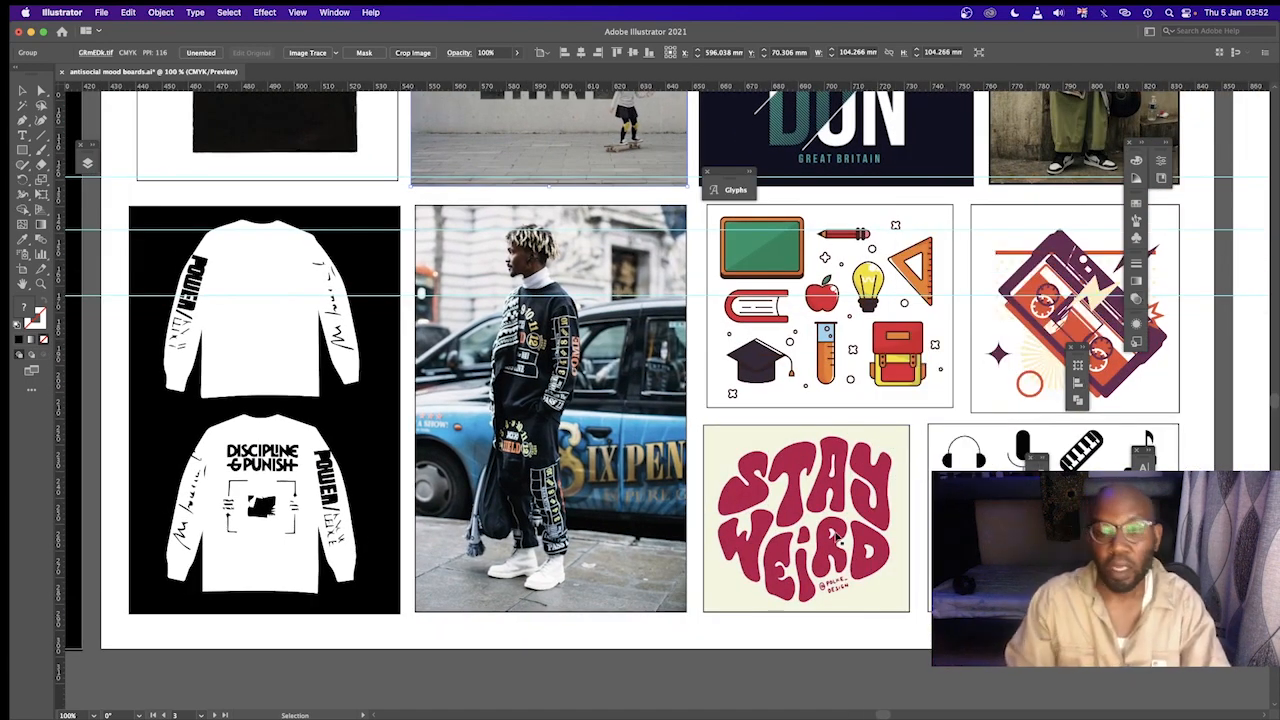
pyautogui.click(826, 548)
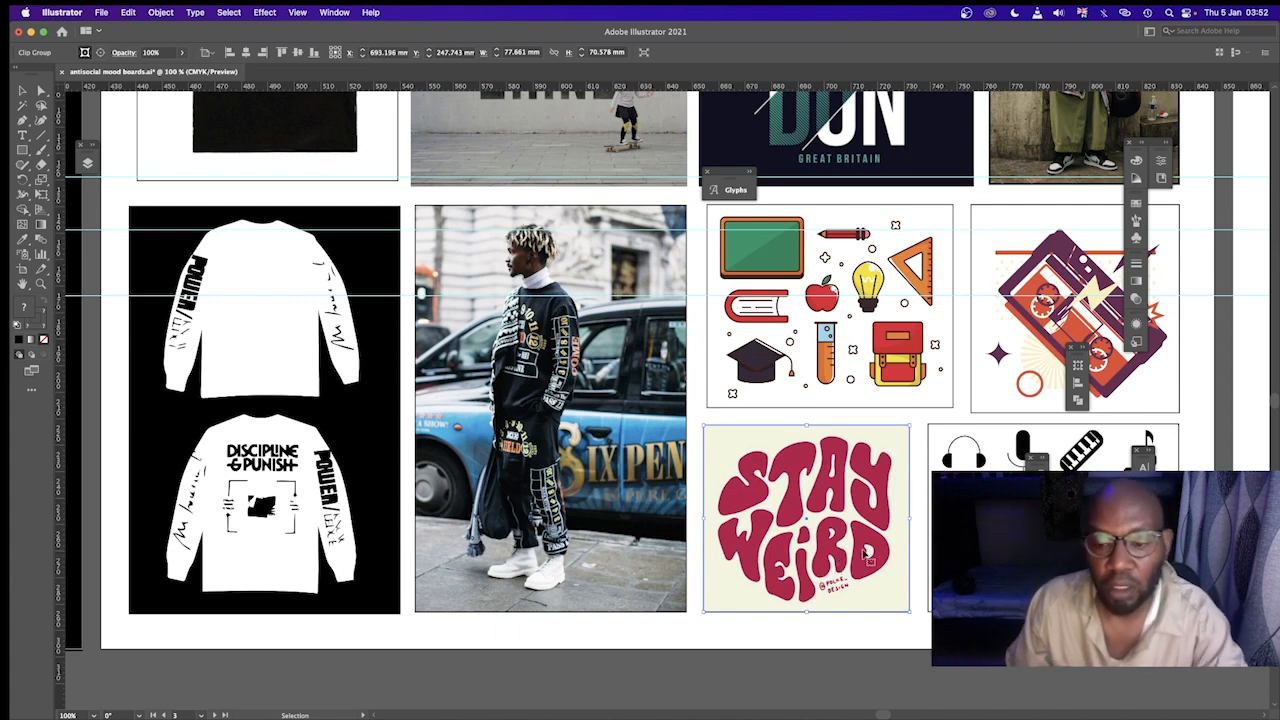
pyautogui.click(919, 546)
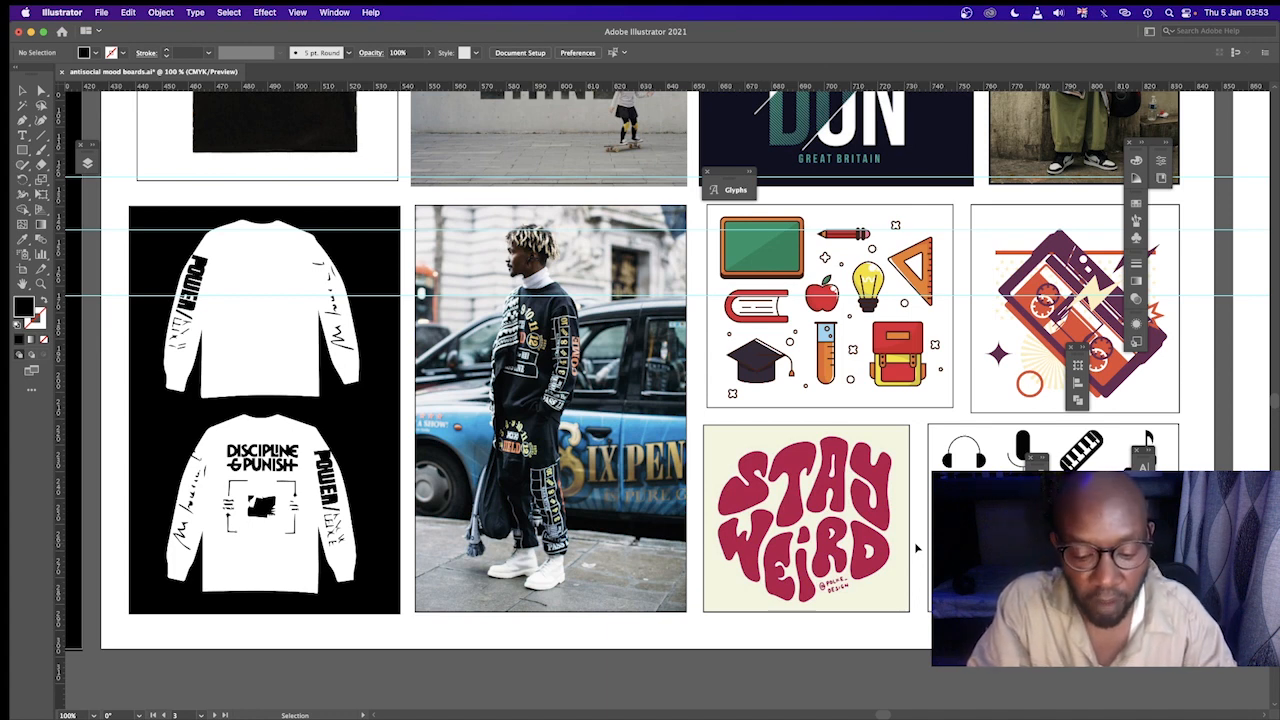
# View the black and white mood boards side by side at 66.67% zoom.
pyautogui.press('a')
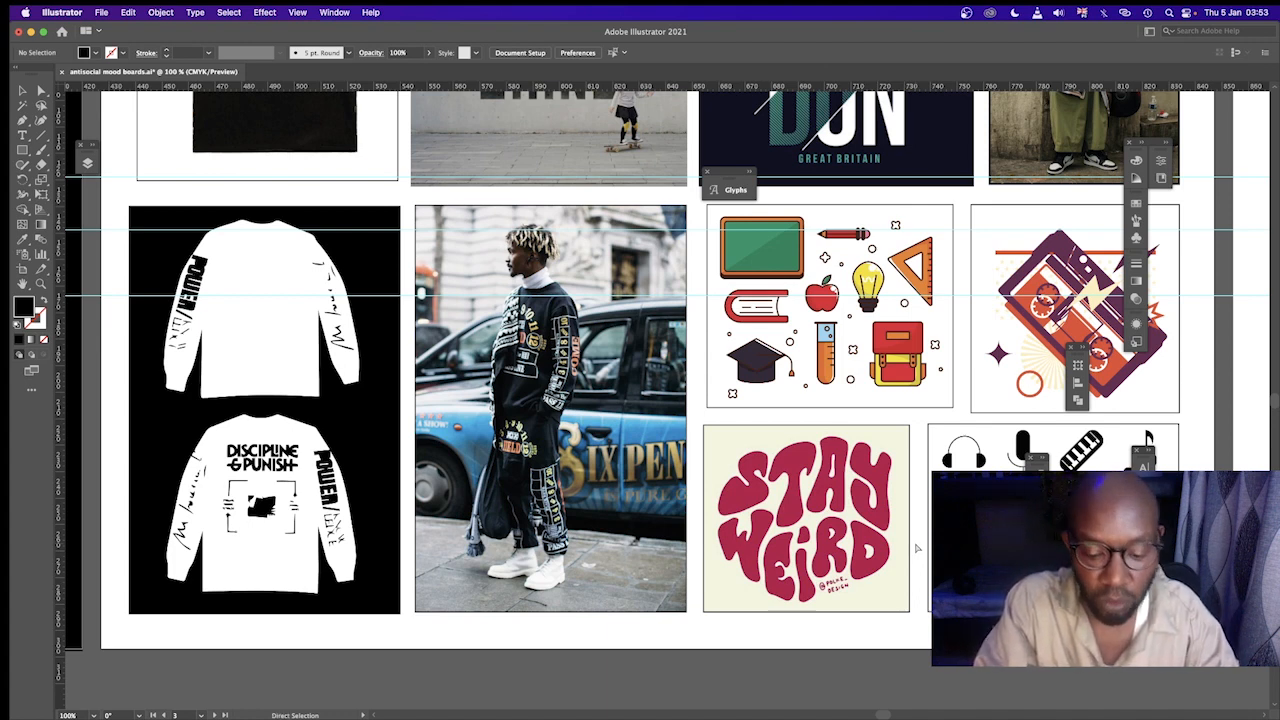
pyautogui.press('super+minus')
pyautogui.press('a')
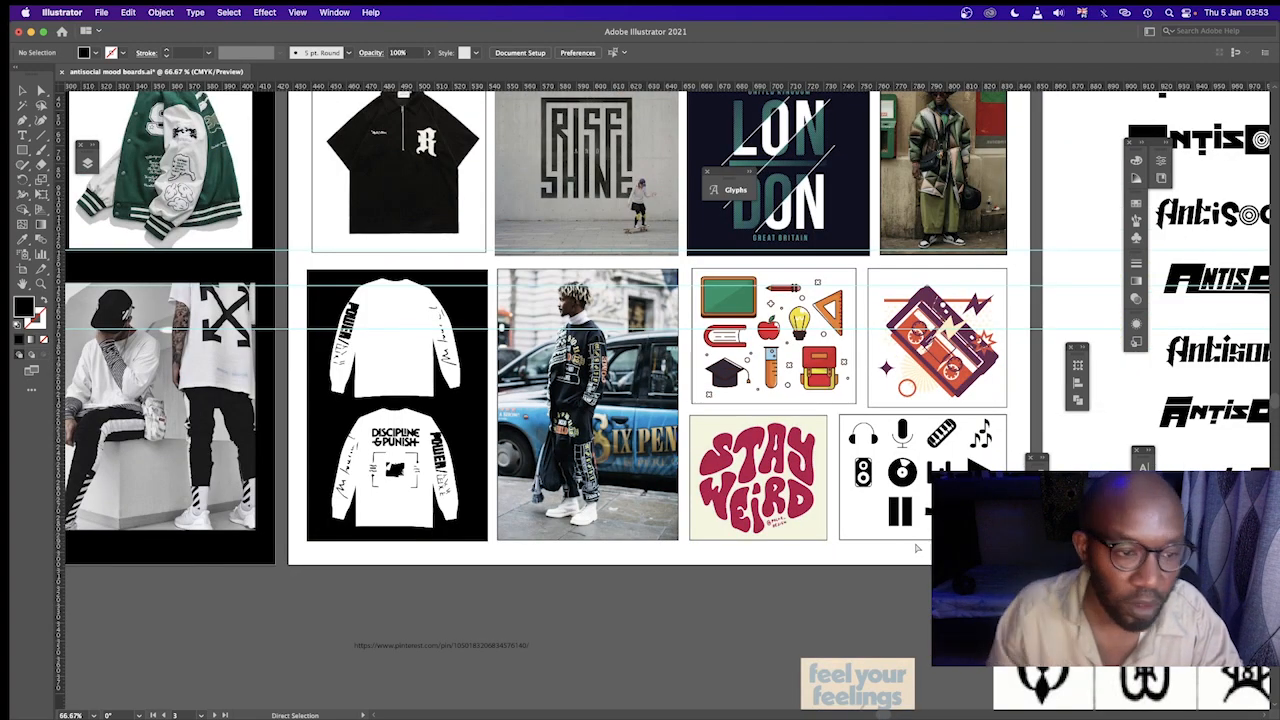
pyautogui.hscroll(-5, 778, 468)
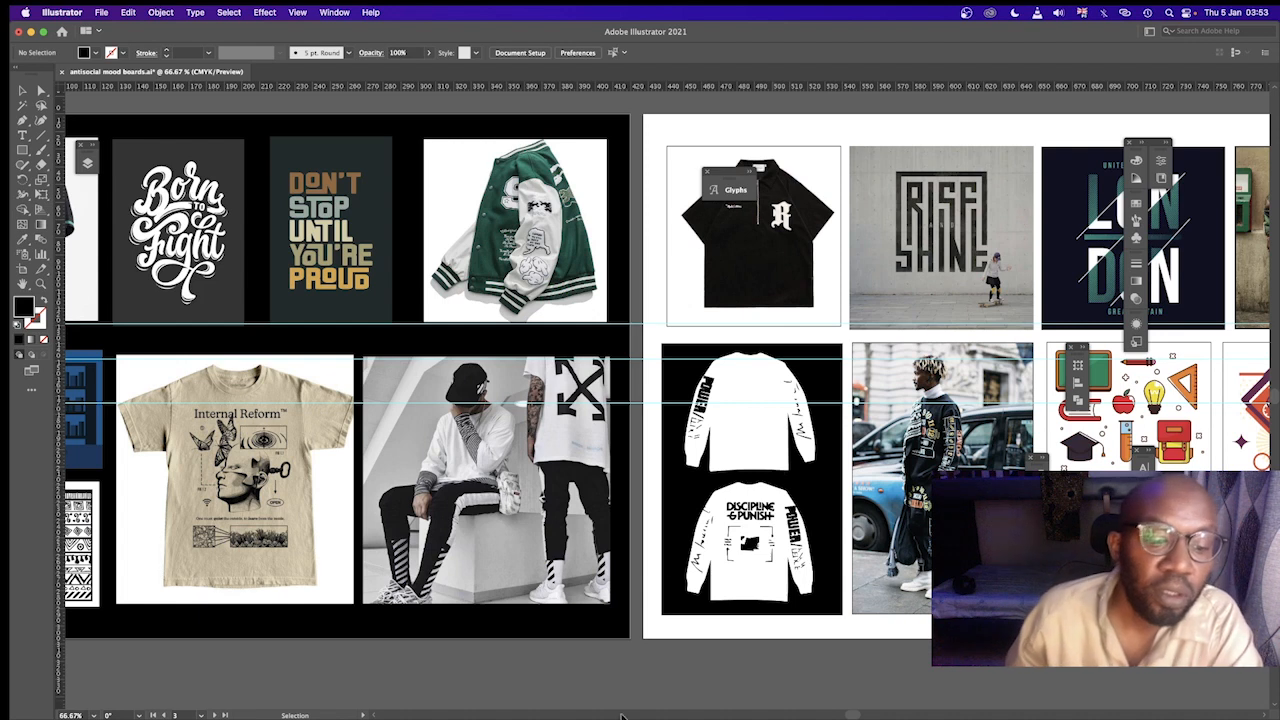
pyautogui.moveTo(611, 709)
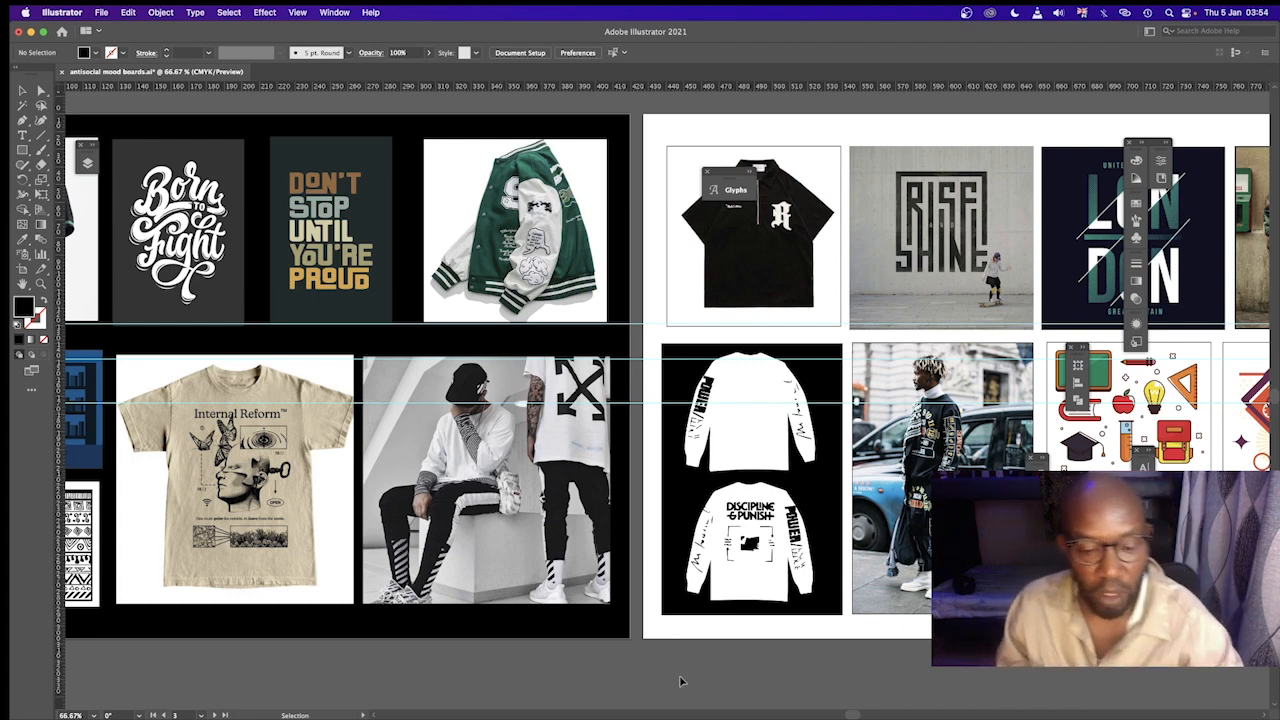
pyautogui.moveTo(851, 716)
pyautogui.mouseDown()
pyautogui.moveTo(828, 715)
pyautogui.moveTo(840, 716)
pyautogui.mouseUp()
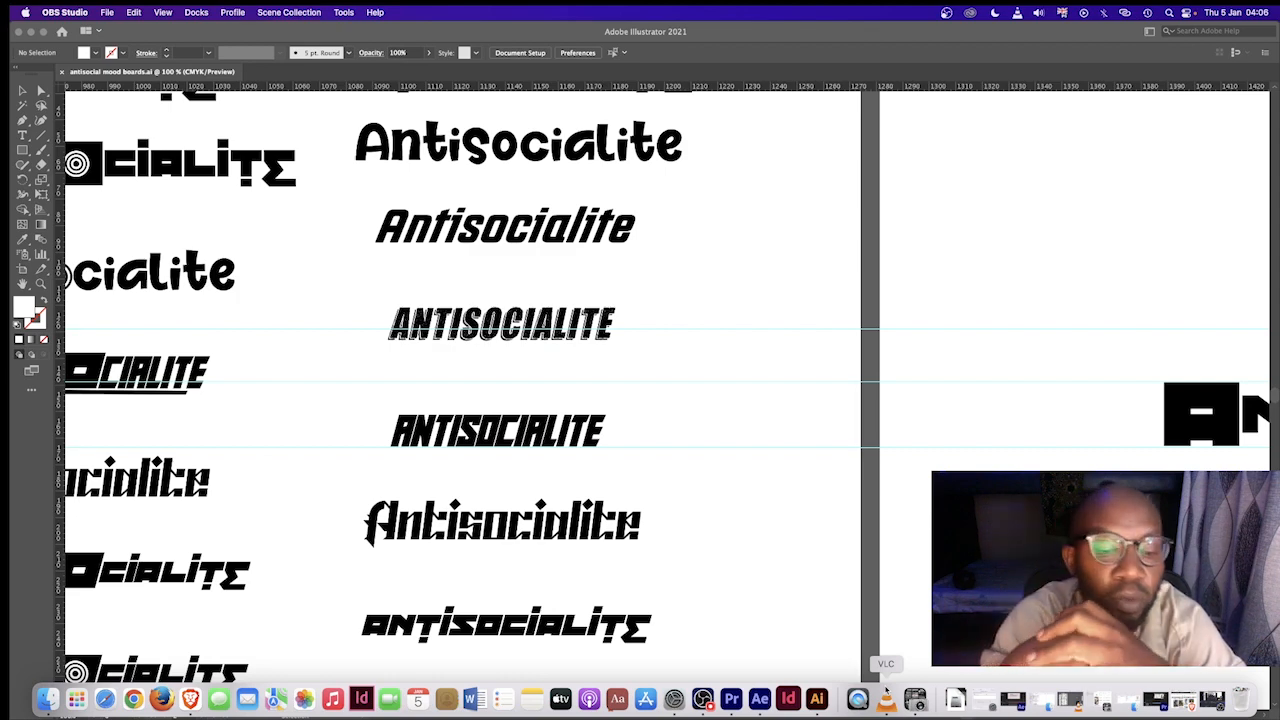
# Review the column of plain "Antisocialite" wordmarks and delete the blackletter one set in Crows Are Boring.
pyautogui.scroll(5, 640, 406)
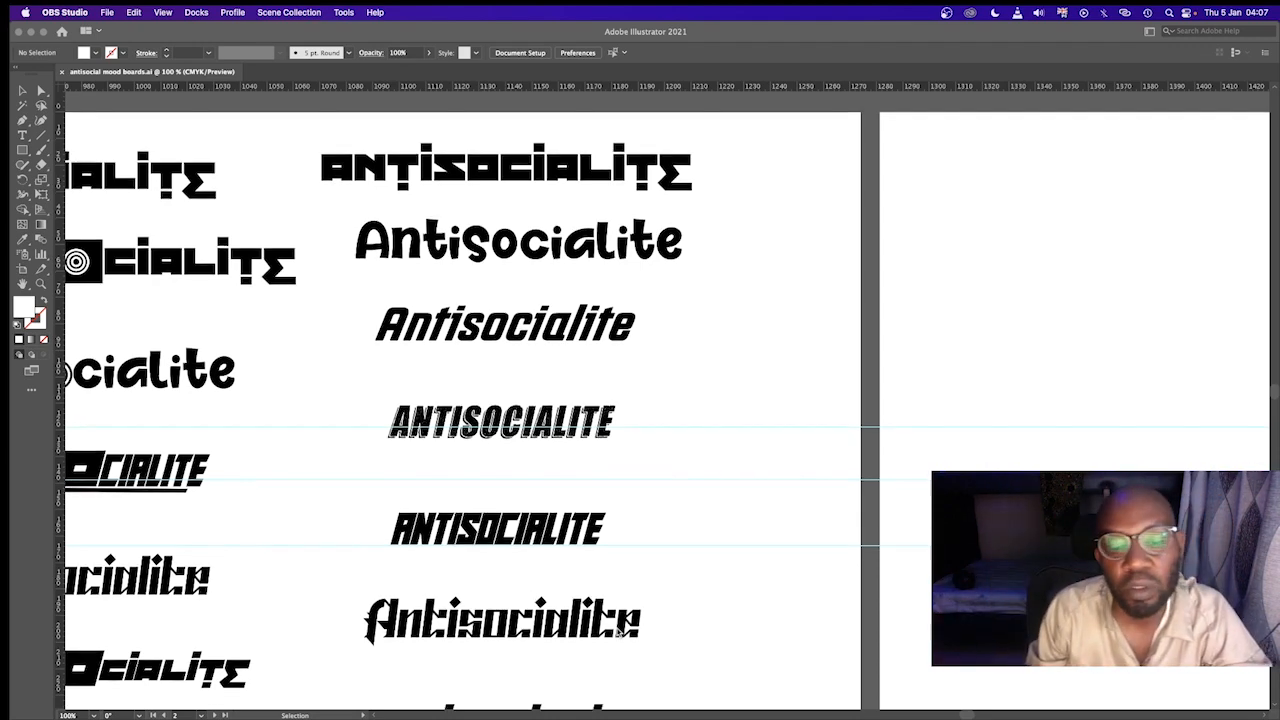
pyautogui.scroll(-2, 622, 628)
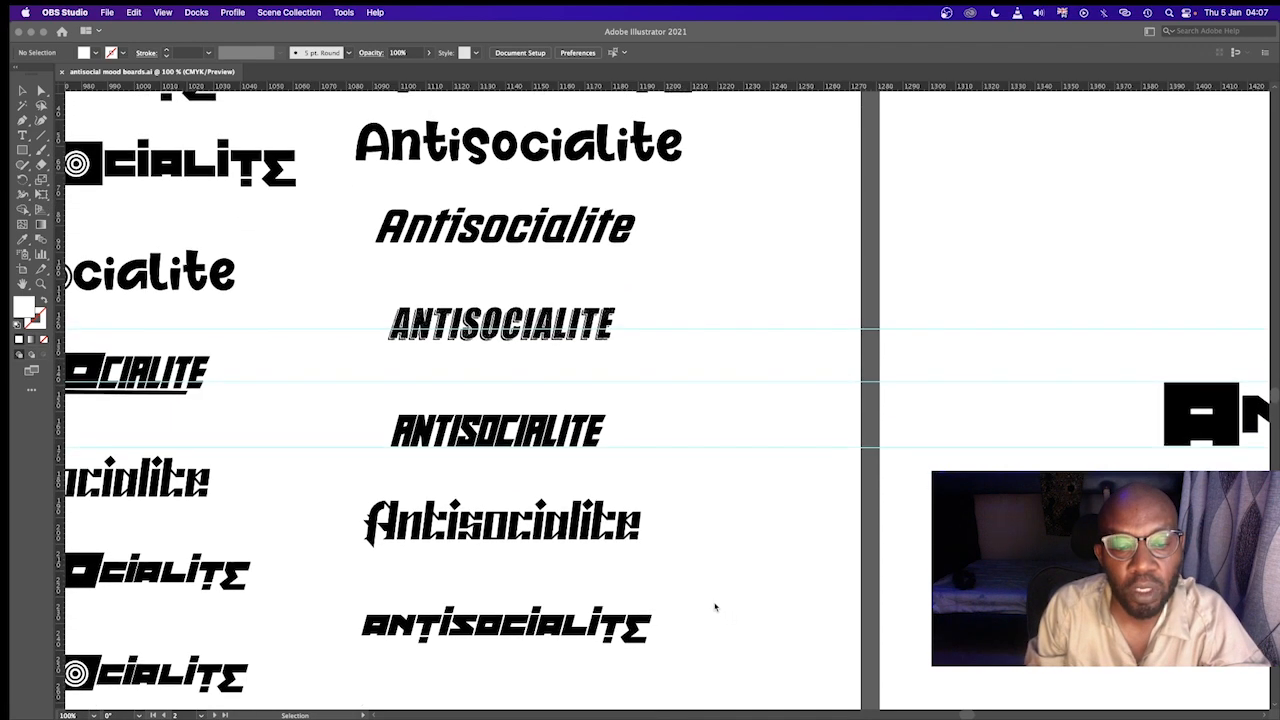
pyautogui.scroll(1, 705, 608)
pyautogui.click(725, 596)
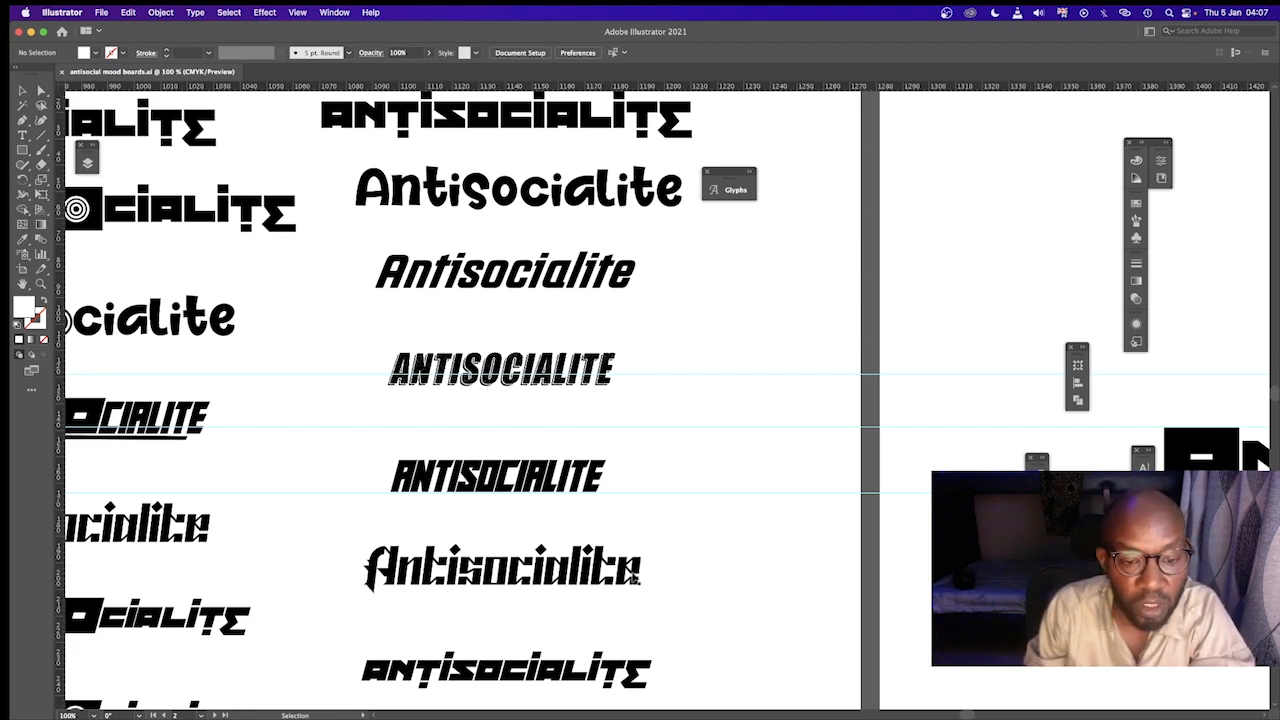
pyautogui.scroll(1, 652, 581)
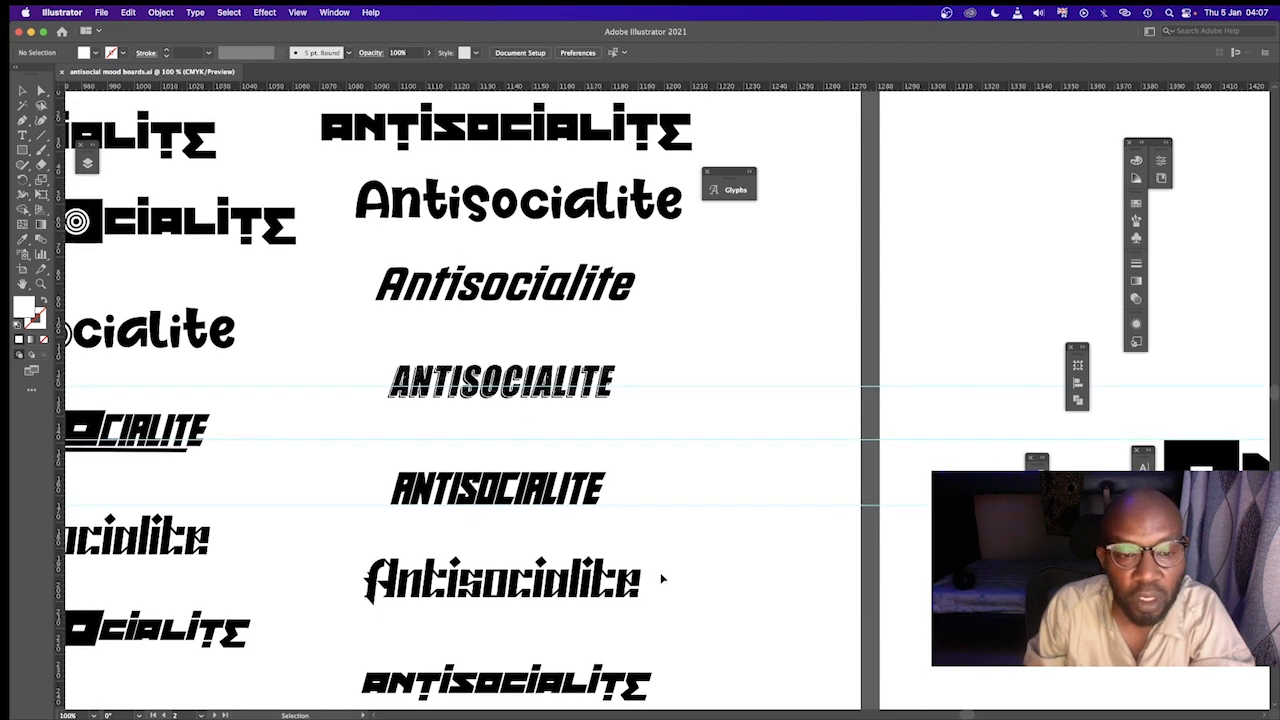
pyautogui.scroll(-2, 658, 585)
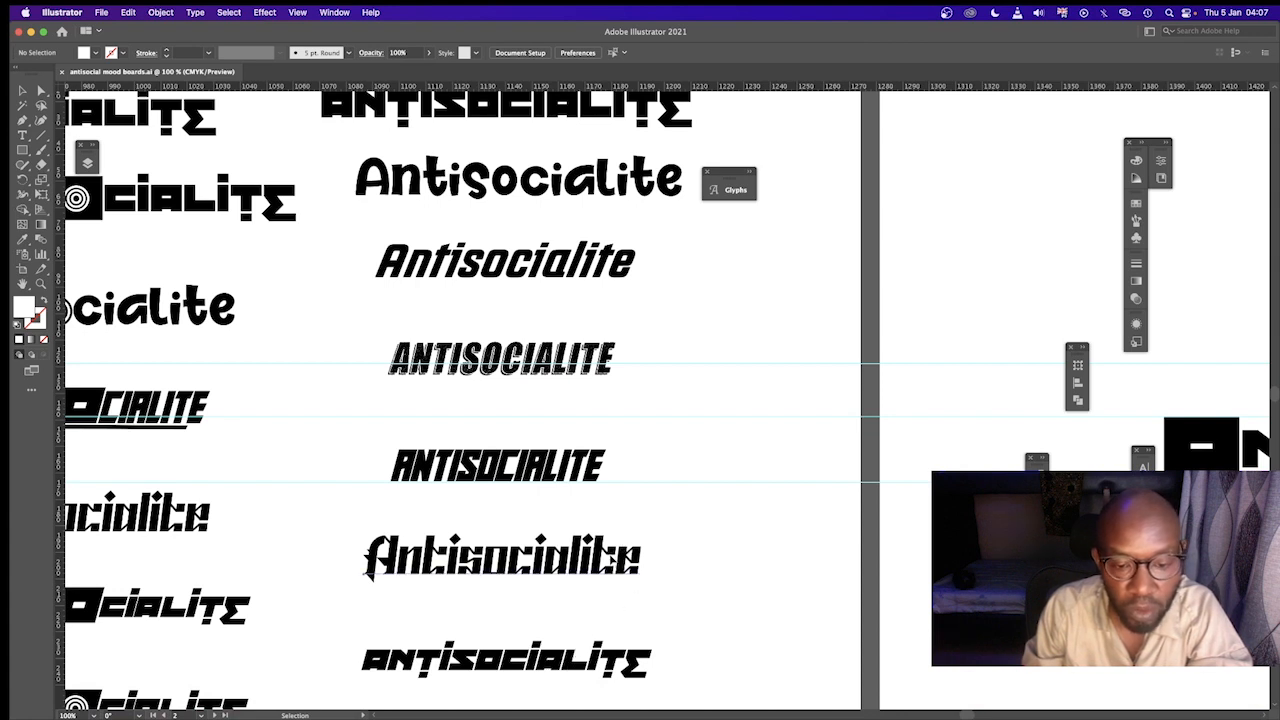
pyautogui.click(640, 563)
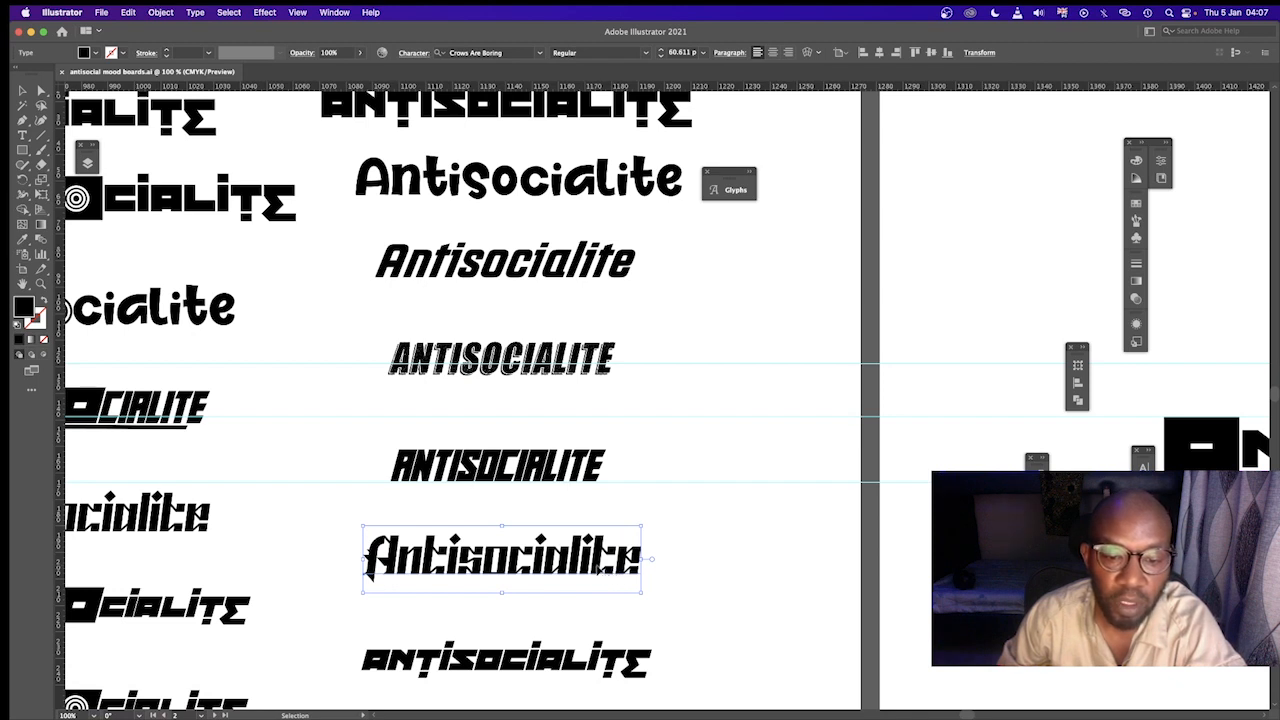
pyautogui.moveTo(600, 573); pyautogui.dragTo(722, 563)
pyautogui.press('Delete')
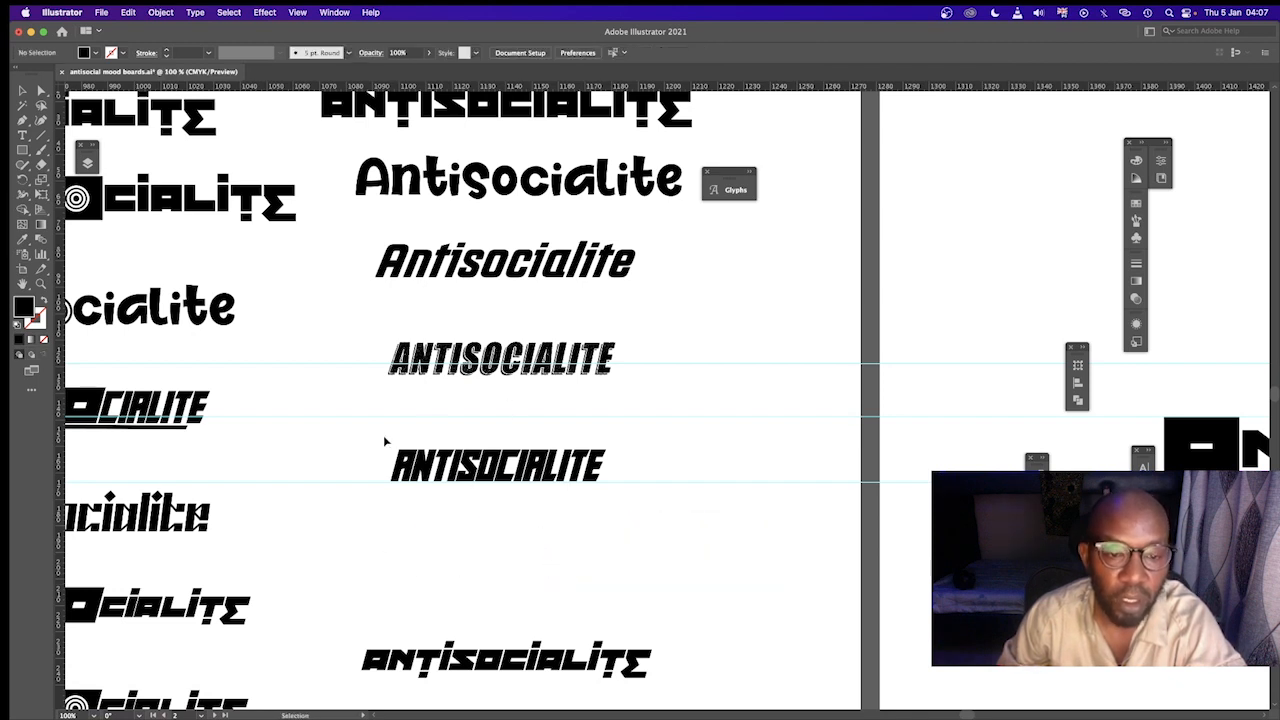
# Delete the slanted mixed-case "Antisocialite" wordmark set in Fastup, third from the top of the column.
pyautogui.click(553, 476)
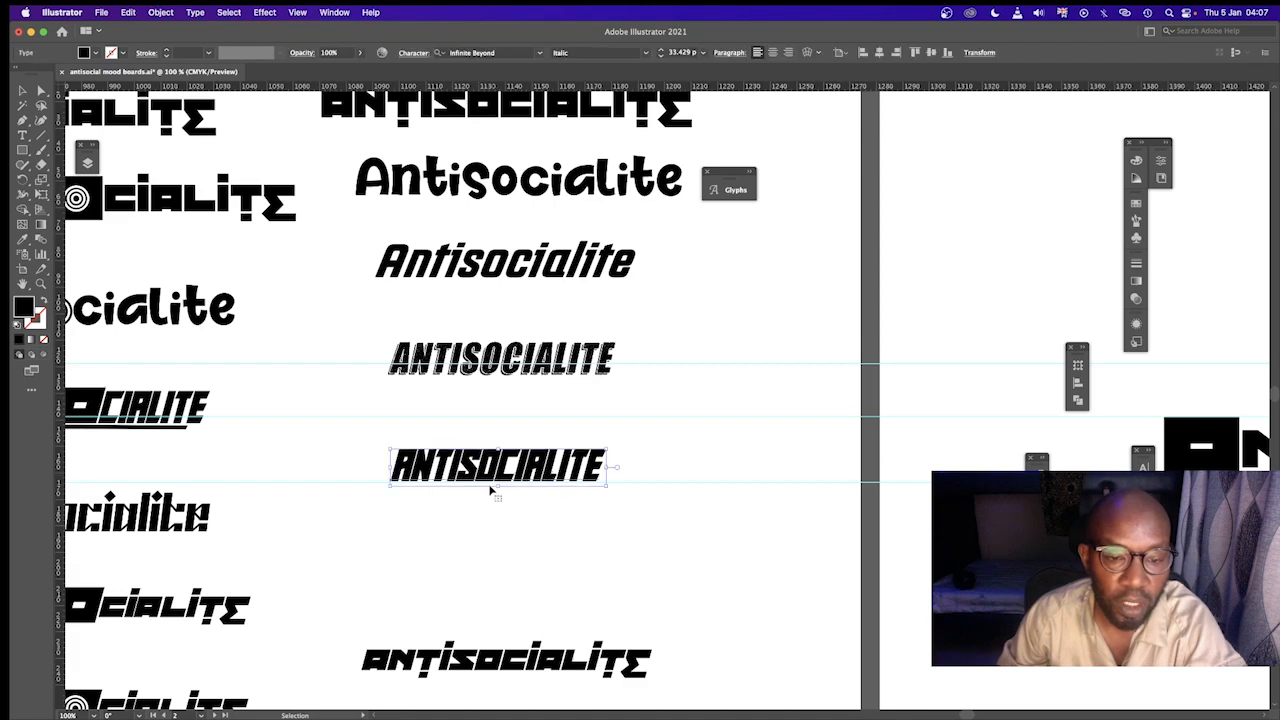
pyautogui.scroll(1, 594, 466)
pyautogui.scroll(4, 592, 464)
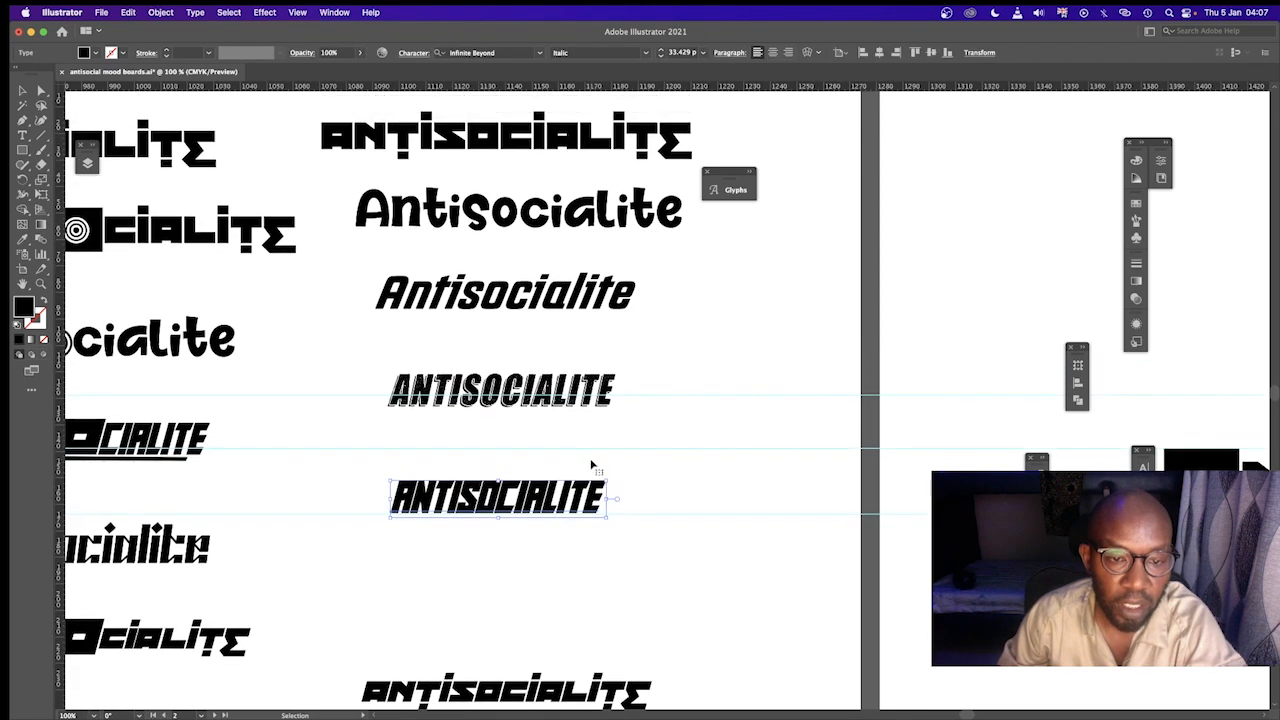
pyautogui.click(592, 318)
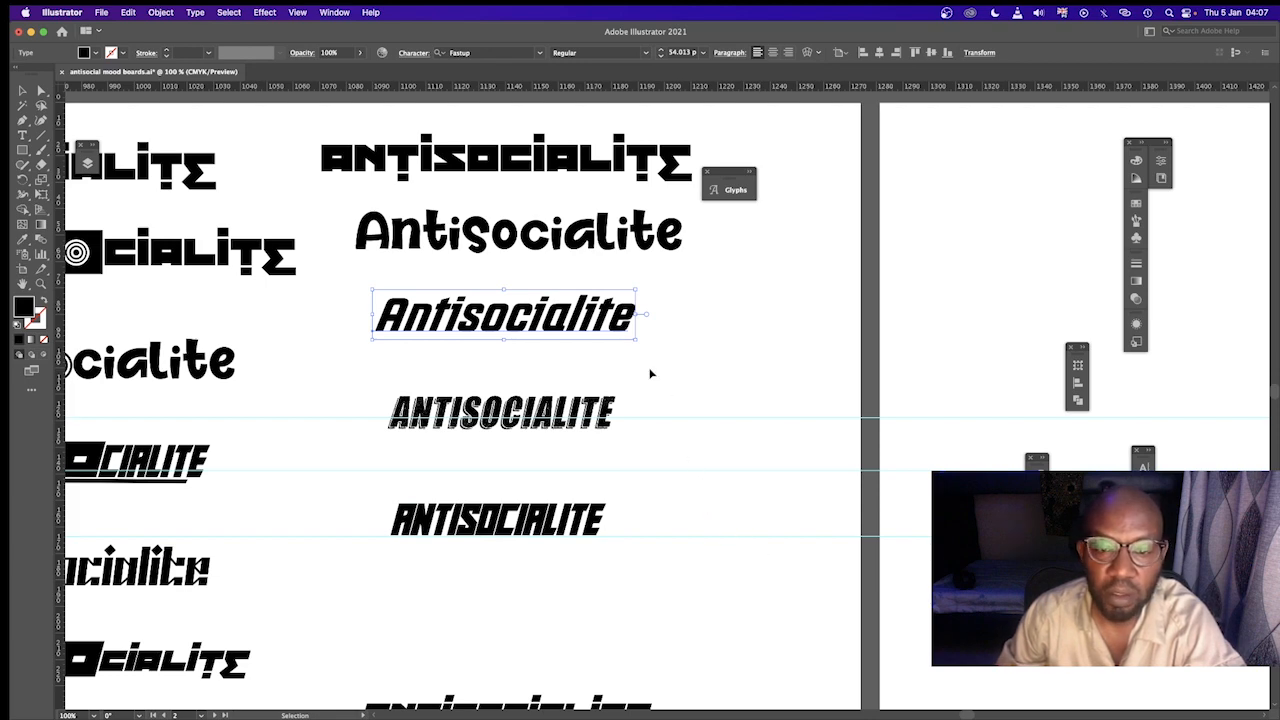
pyautogui.press('Delete')
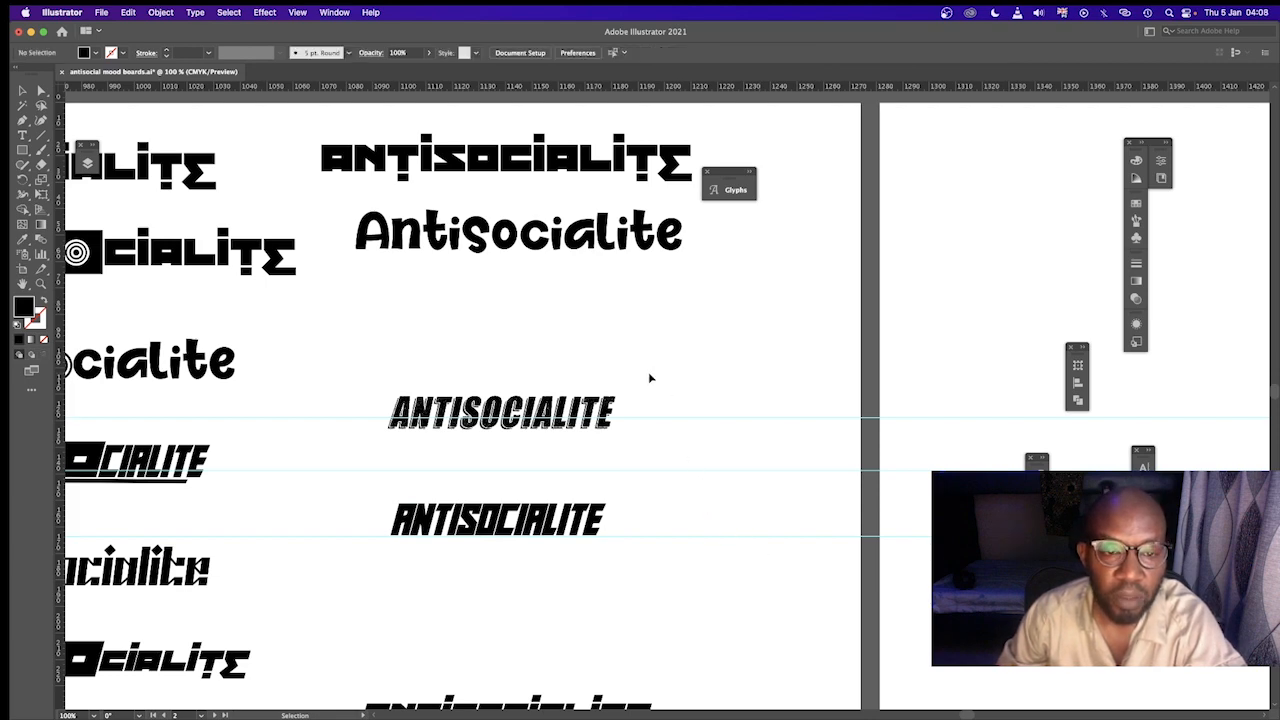
# Delete the outlined italic "Antisocialite" wordmark set in Giants Italic and the rounded one set in Honey Silk.
pyautogui.scroll(-1, 686, 483)
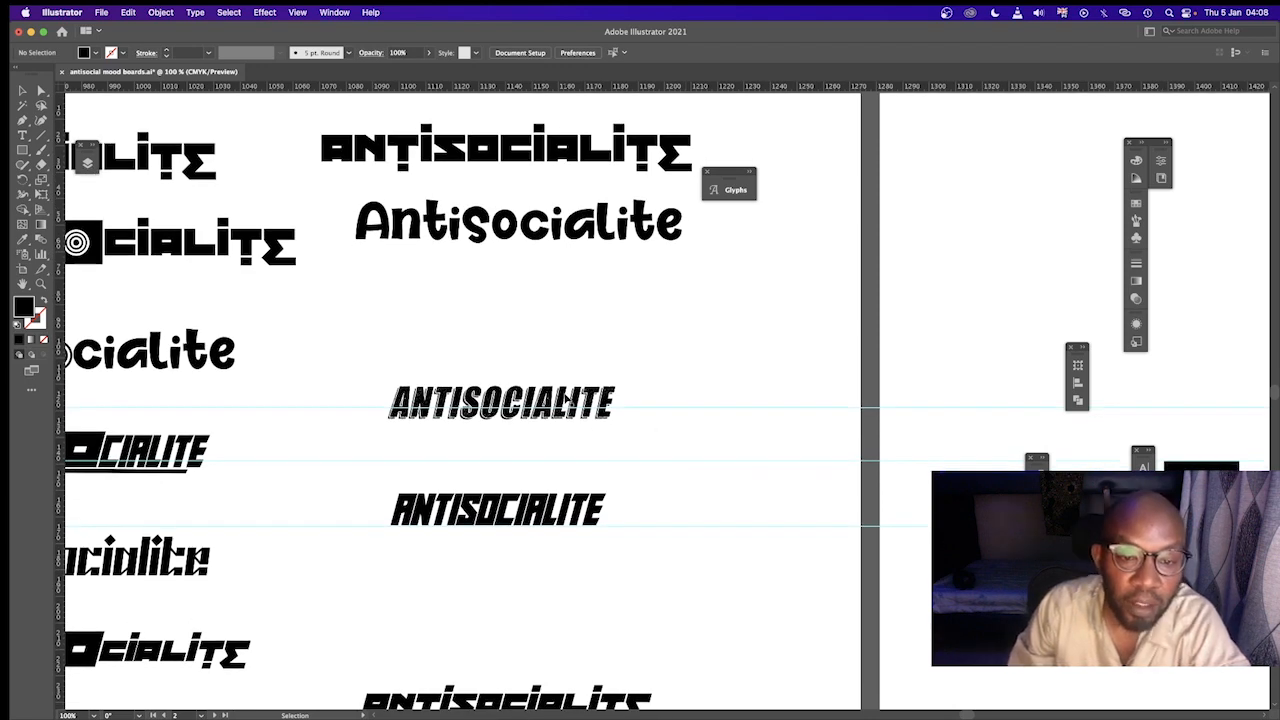
pyautogui.click(568, 401)
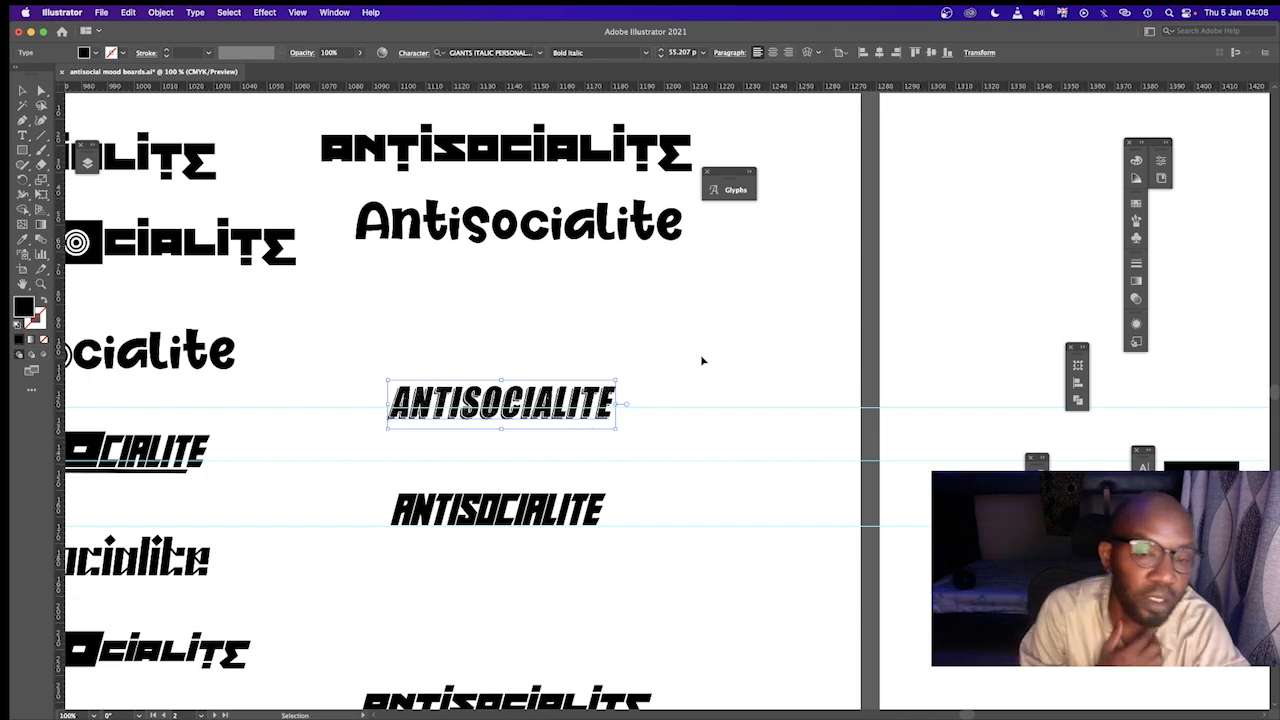
pyautogui.press('Delete')
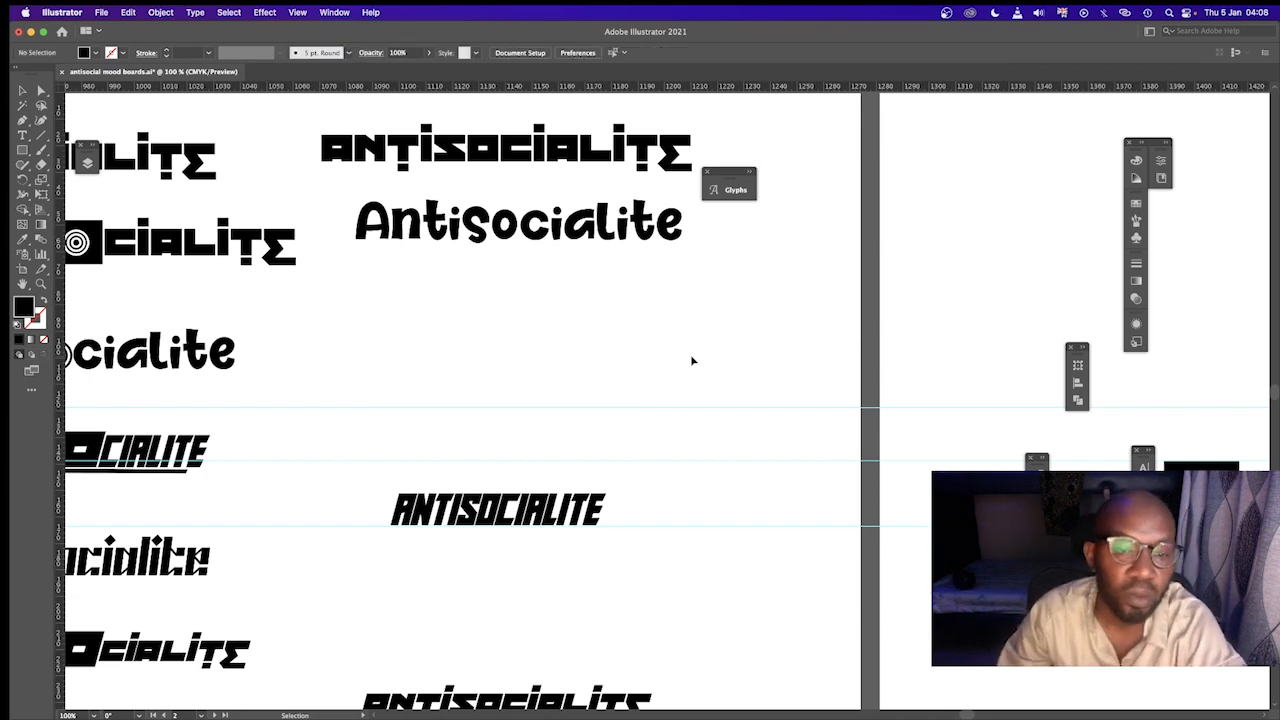
pyautogui.click(592, 228)
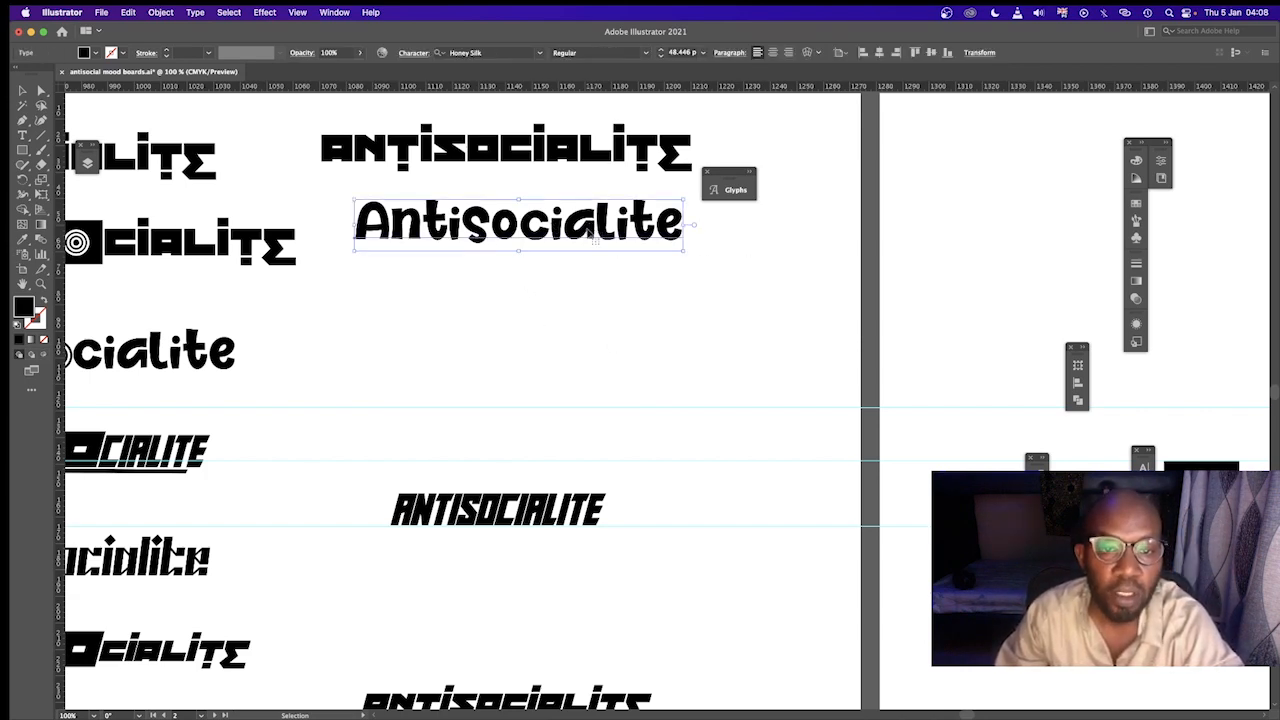
pyautogui.moveTo(560, 227); pyautogui.dragTo(560, 351)
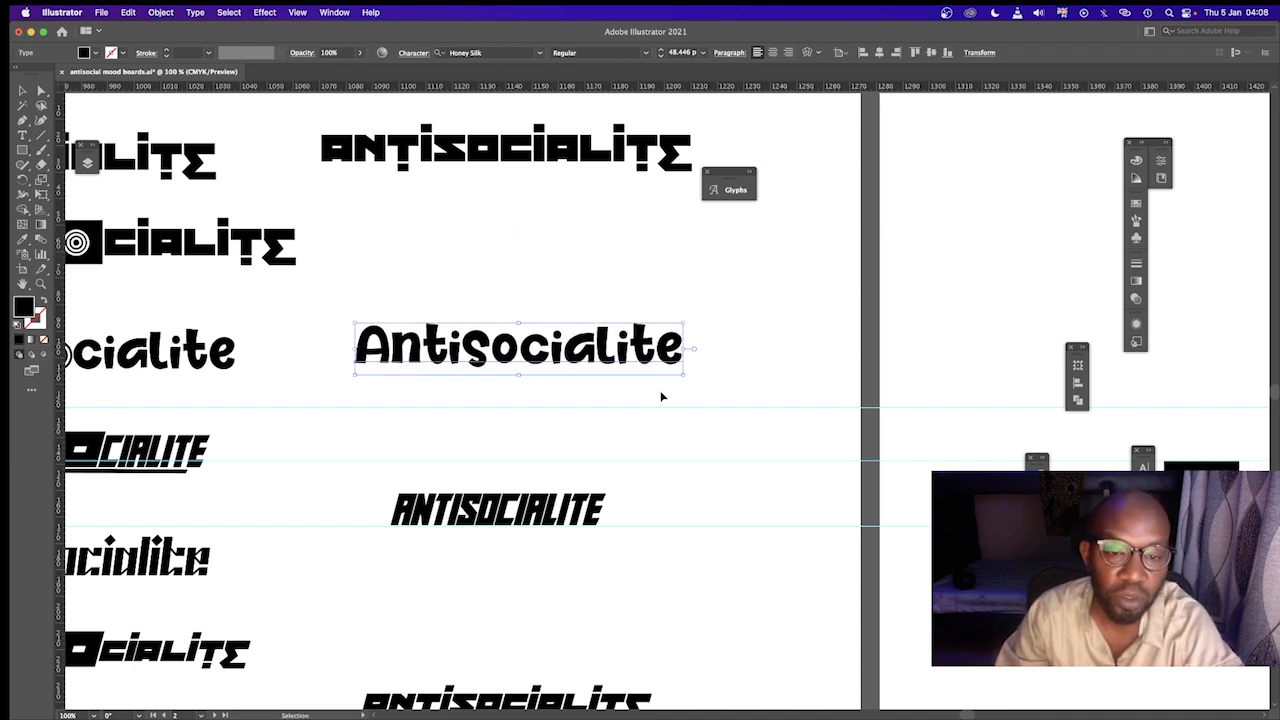
pyautogui.press('Delete')
# Move the upright Robot Roar "Antisocialite" wordmark down into the cleared space and enlarge it to about 60.7 pt.
pyautogui.moveTo(554, 168); pyautogui.dragTo(568, 388)
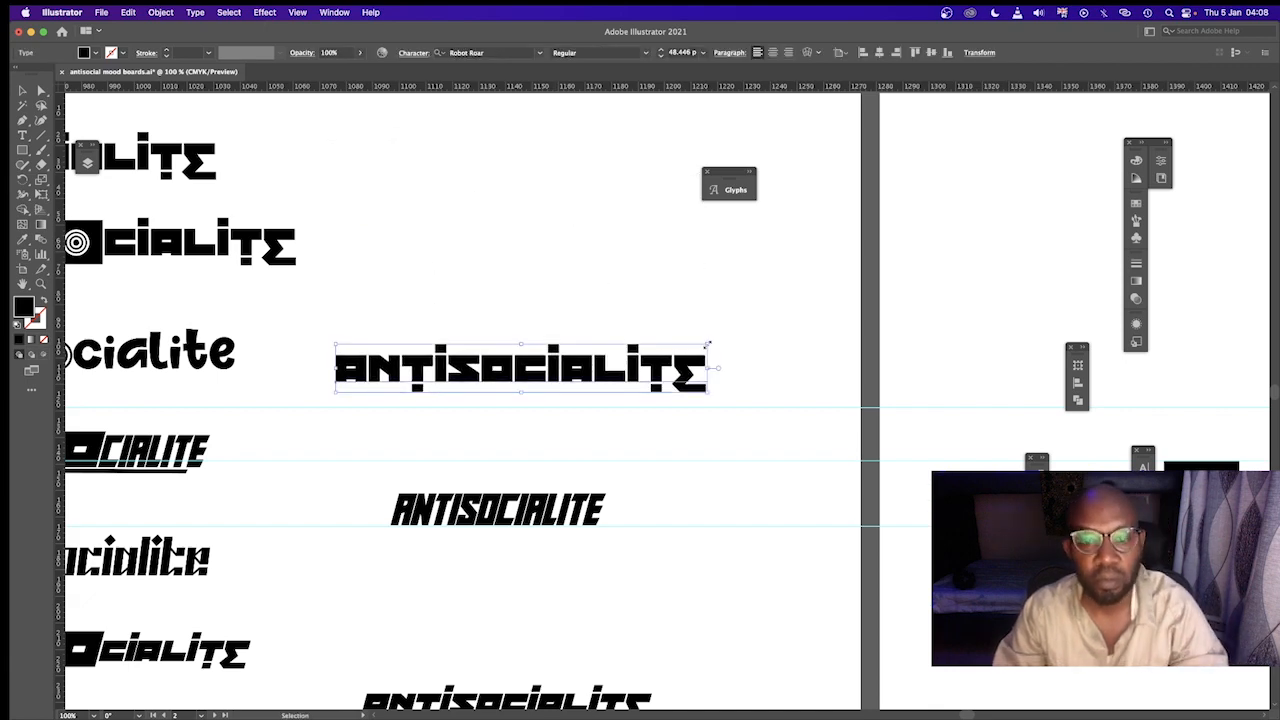
pyautogui.moveTo(707, 344); pyautogui.dragTo(804, 288)
pyautogui.scroll(-1, 615, 508)
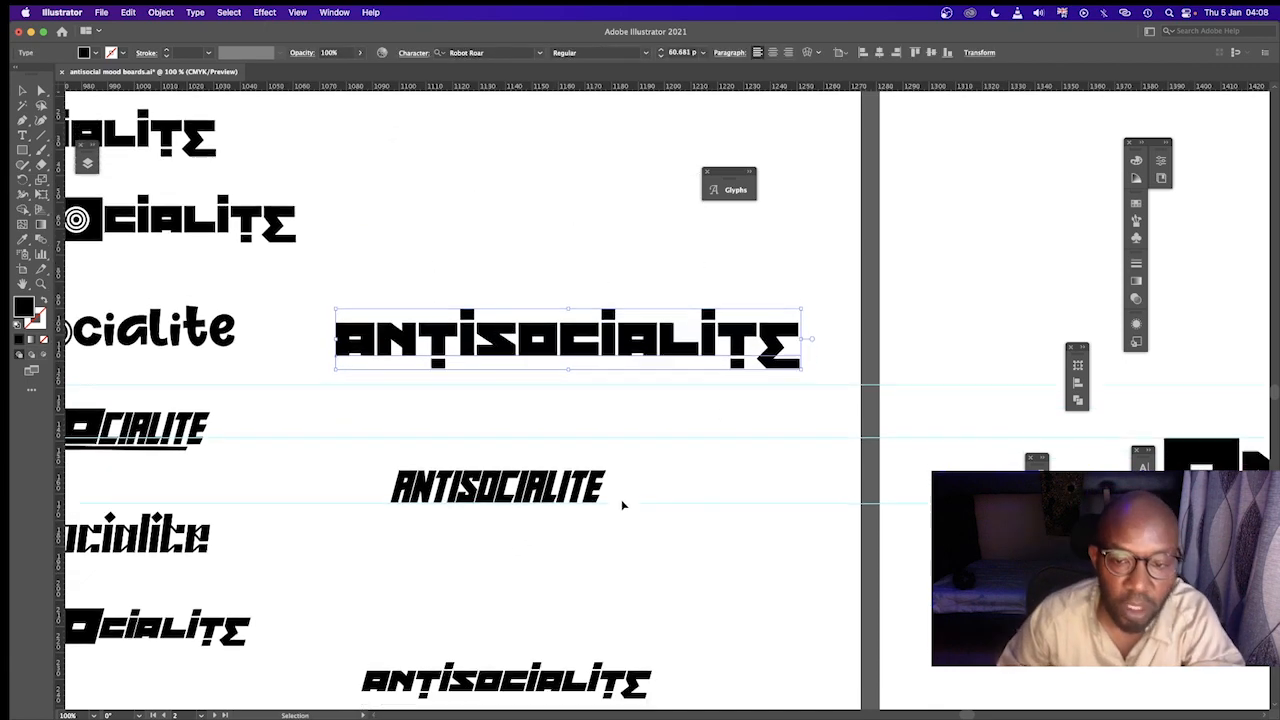
pyautogui.scroll(-1, 620, 510)
pyautogui.click(648, 482)
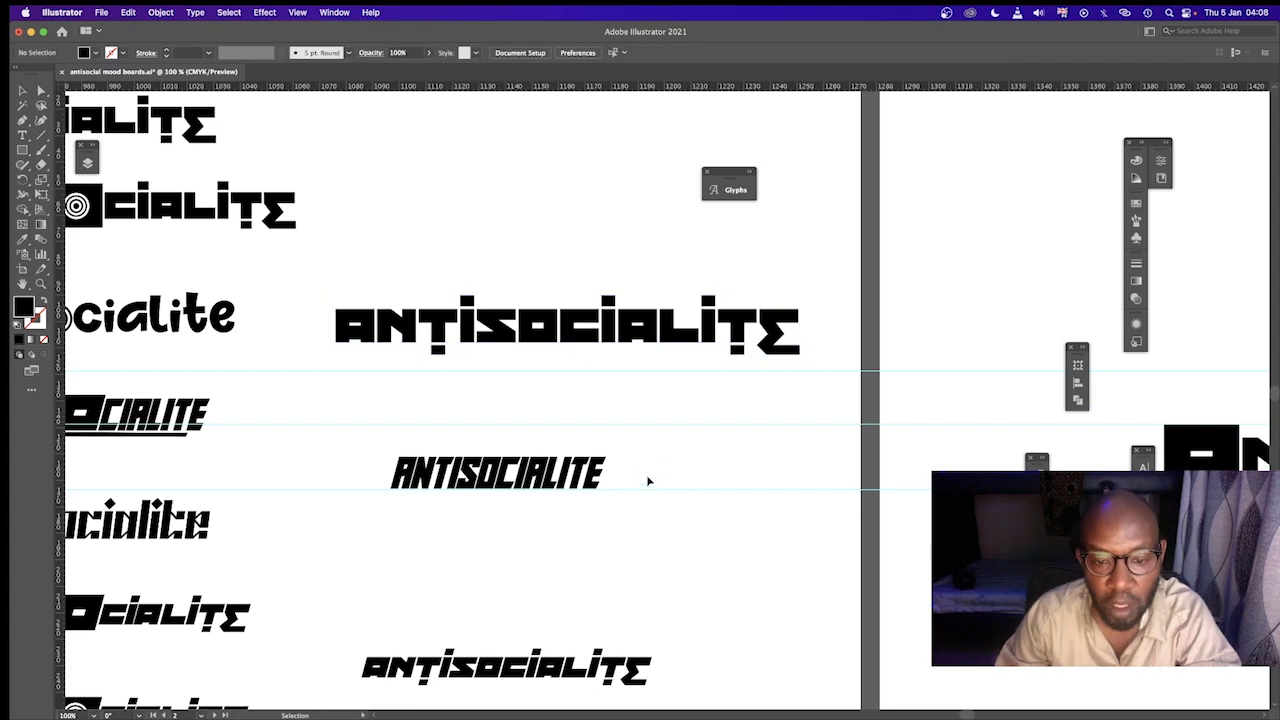
# Move the italic Infinite Beyond "Antisocialite" wordmark slightly up and right, and delete the slanted Robot Roar wordmark below it.
pyautogui.click(590, 488)
pyautogui.moveTo(587, 477); pyautogui.dragTo(625, 453)
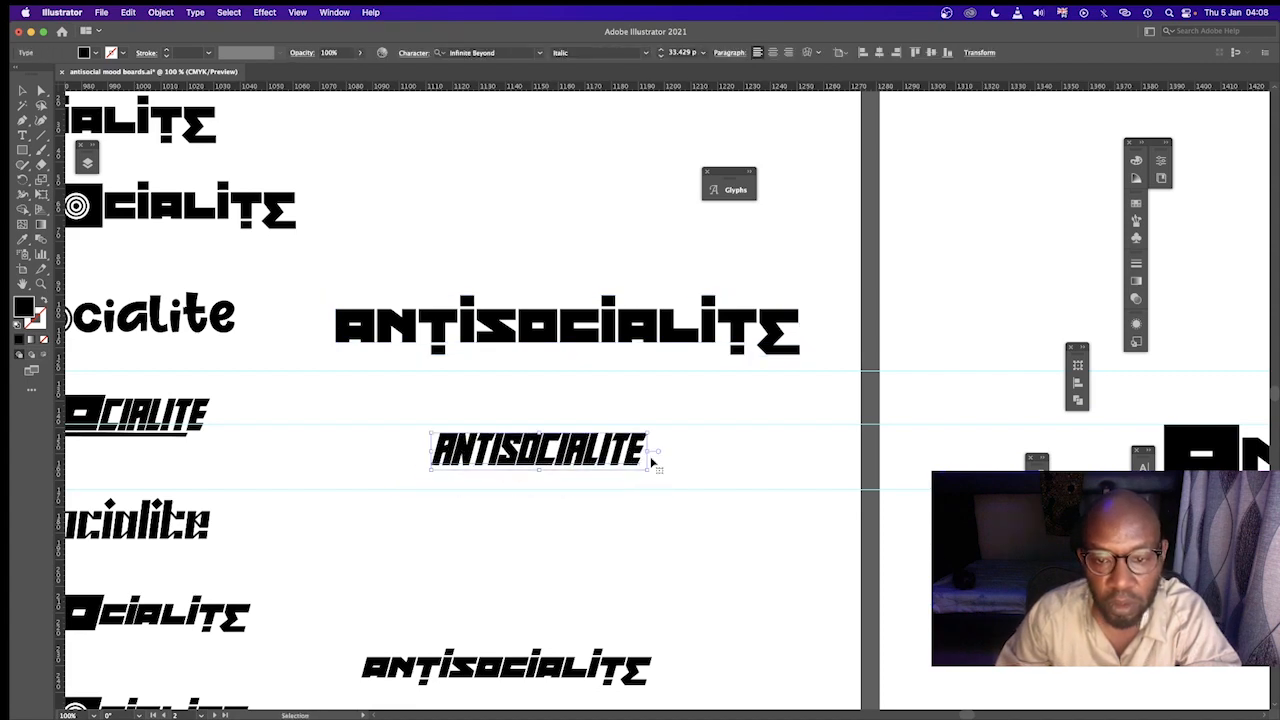
pyautogui.scroll(-5, 598, 610)
pyautogui.scroll(-5, 598, 610)
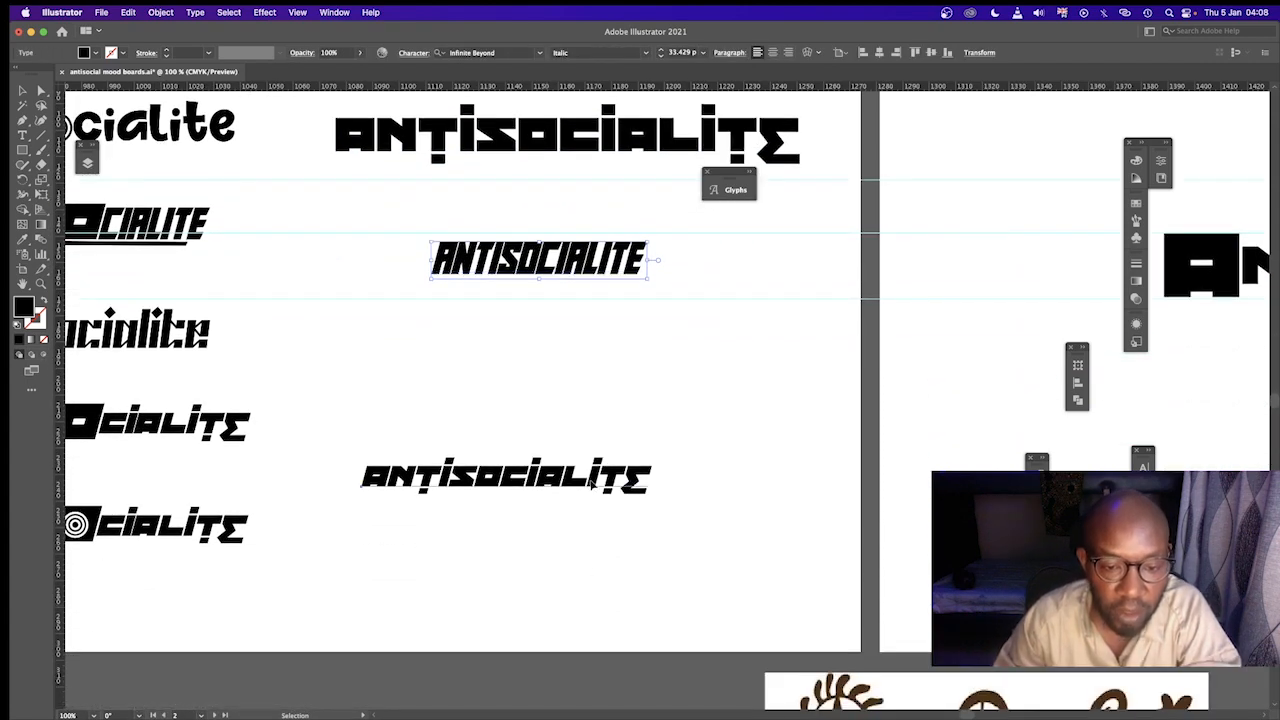
pyautogui.click(591, 489)
pyautogui.press('Delete')
pyautogui.scroll(1, 634, 378)
pyautogui.scroll(5, 634, 378)
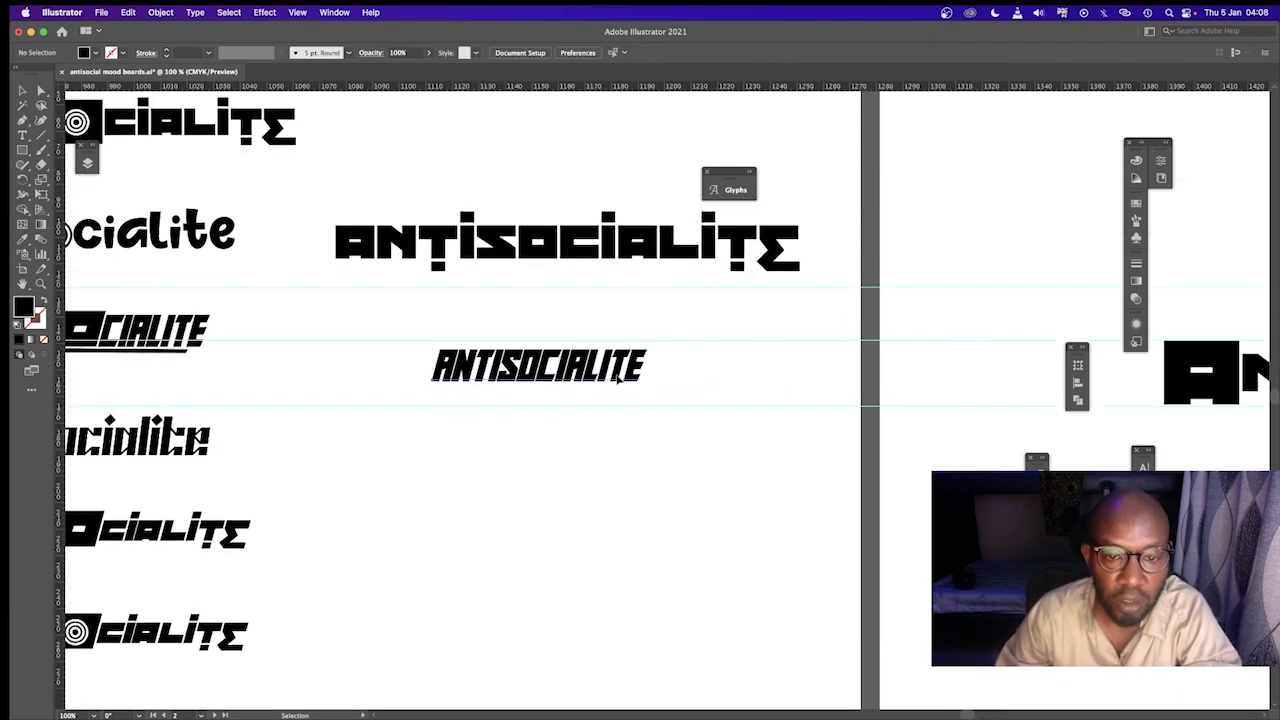
# Select all the letters of the stencil-style blackletter "Antisocialite" wordmark in the column of modified versions.
pyautogui.click(558, 372)
pyautogui.press('space')
pyautogui.moveTo(346, 524); pyautogui.dragTo(580, 513)
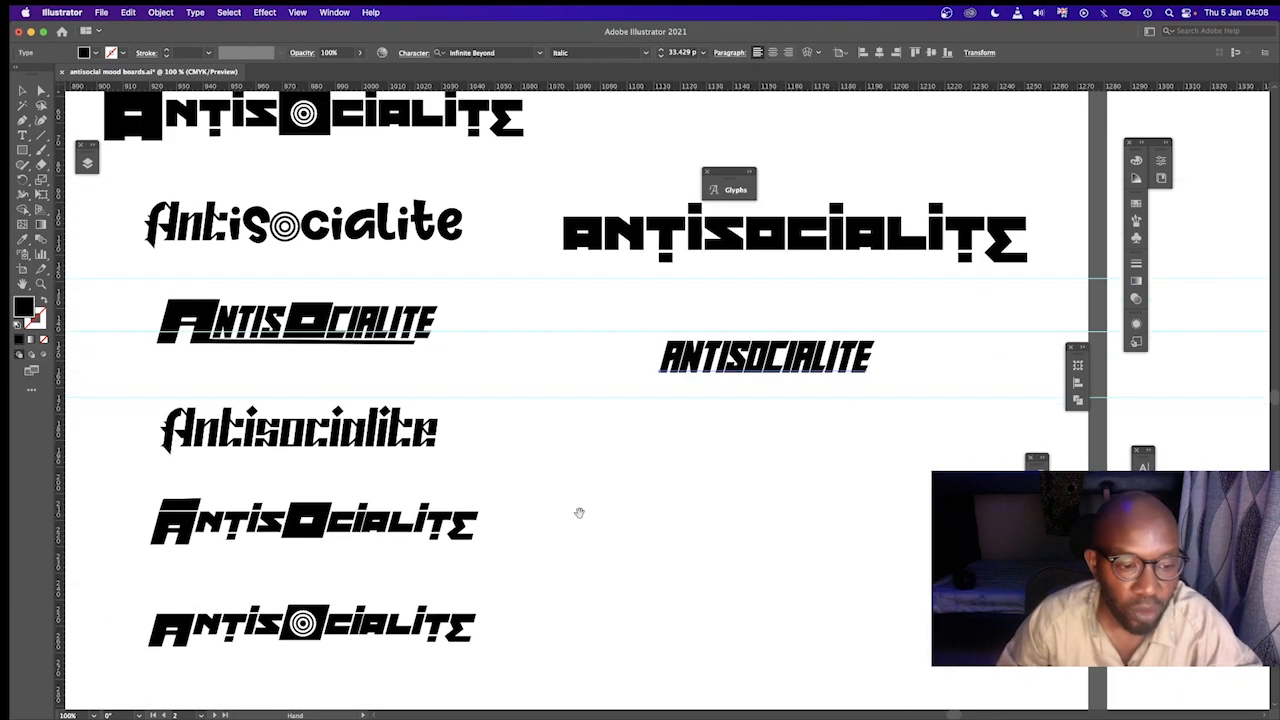
pyautogui.moveTo(408, 452); pyautogui.dragTo(669, 494)
pyautogui.click(634, 471)
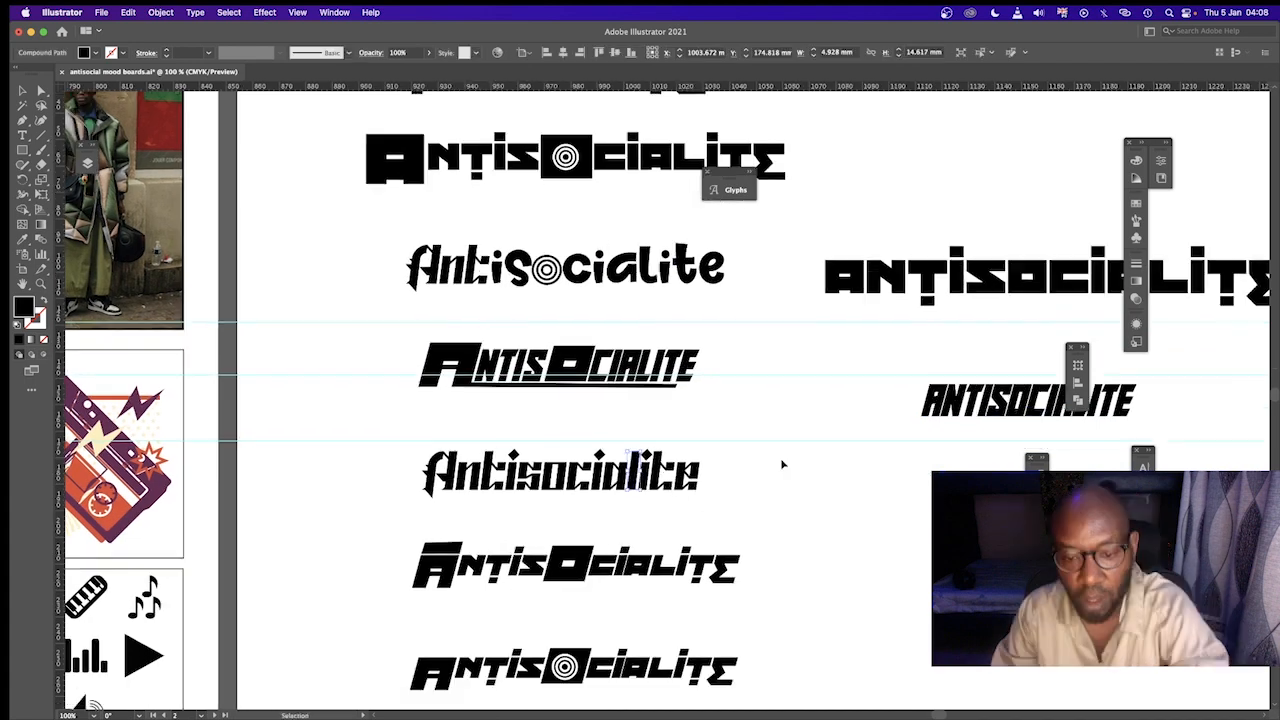
pyautogui.moveTo(533, 520); pyautogui.dragTo(462, 524)
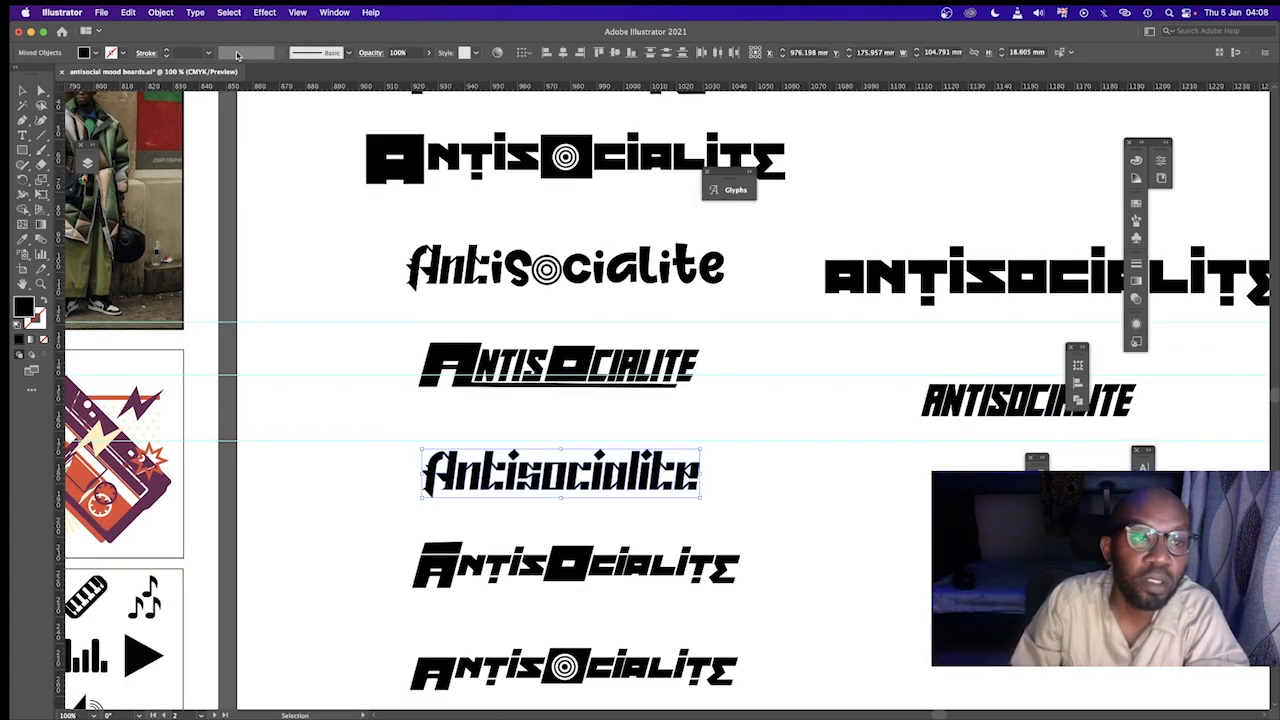
pyautogui.click(190, 11)
pyautogui.click(943, 282)
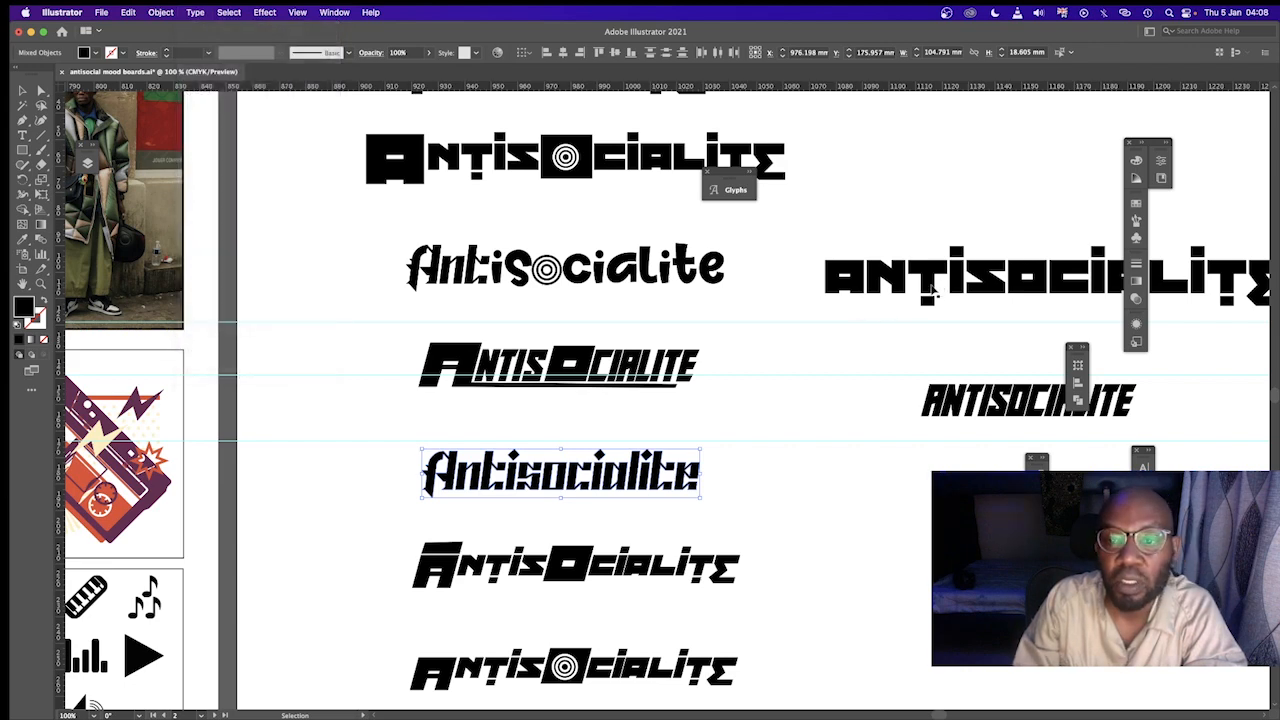
pyautogui.click(936, 285)
pyautogui.click(192, 13)
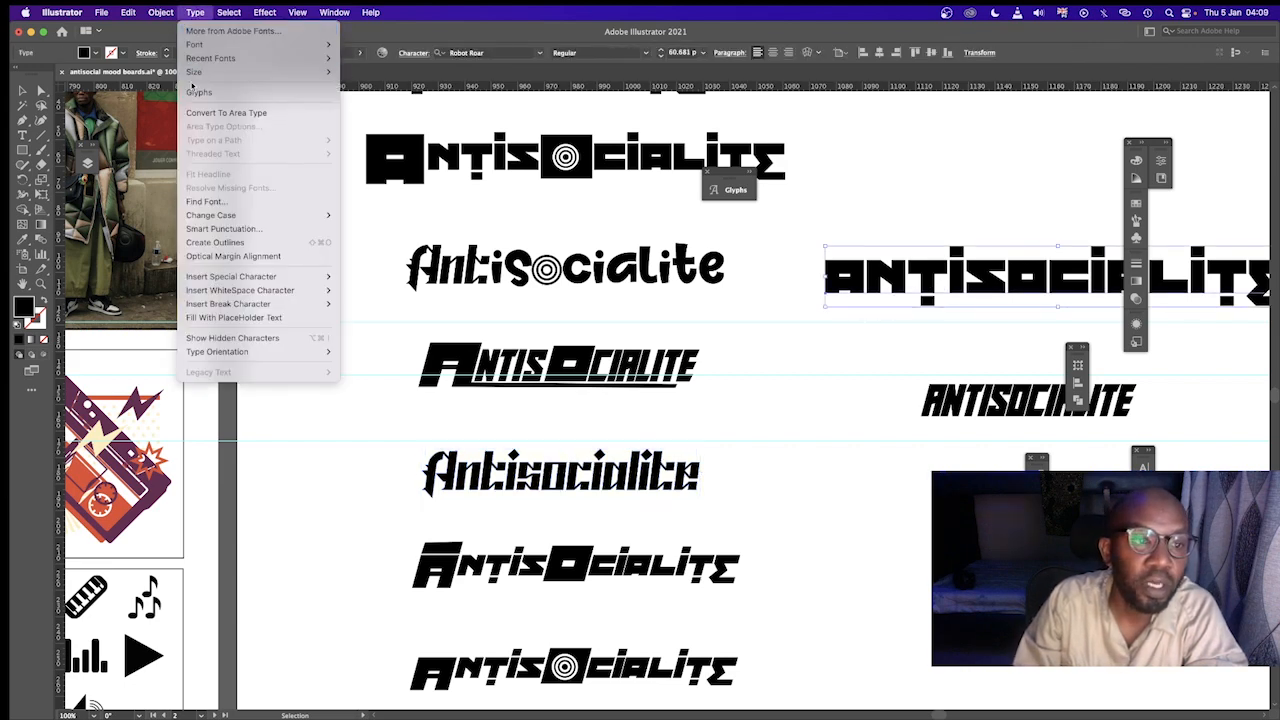
pyautogui.click(926, 299)
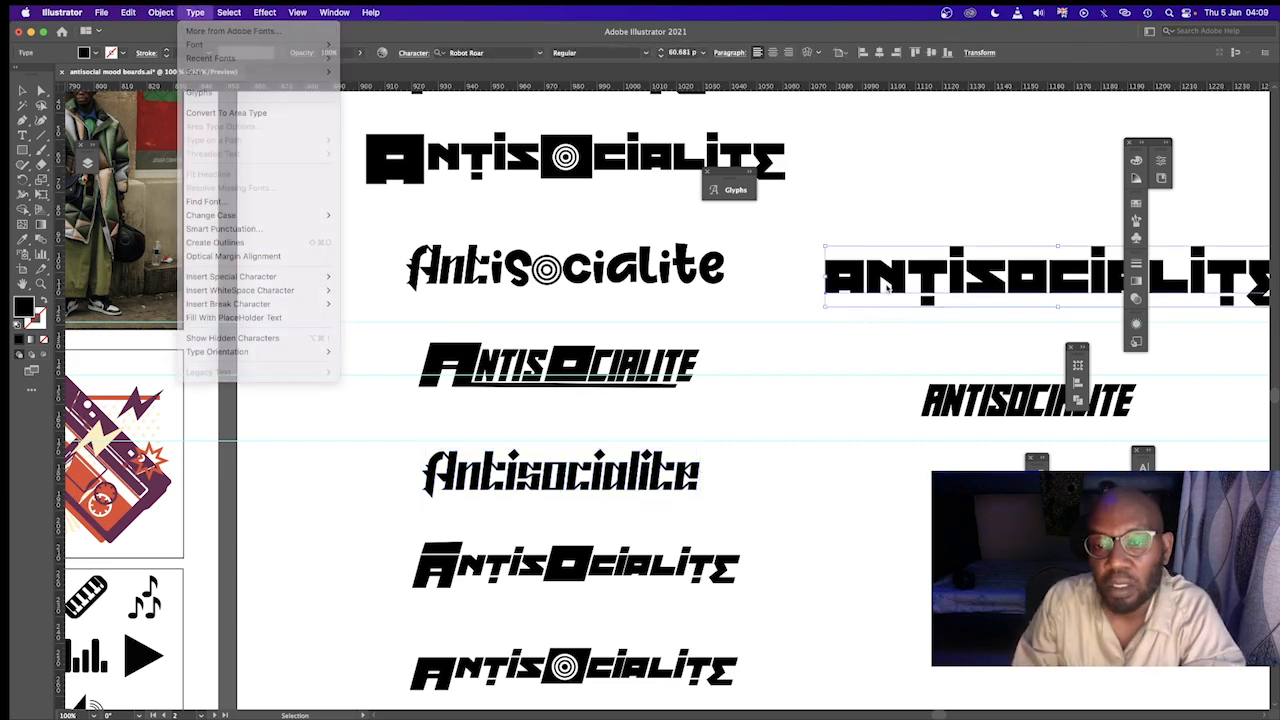
pyautogui.click(866, 357)
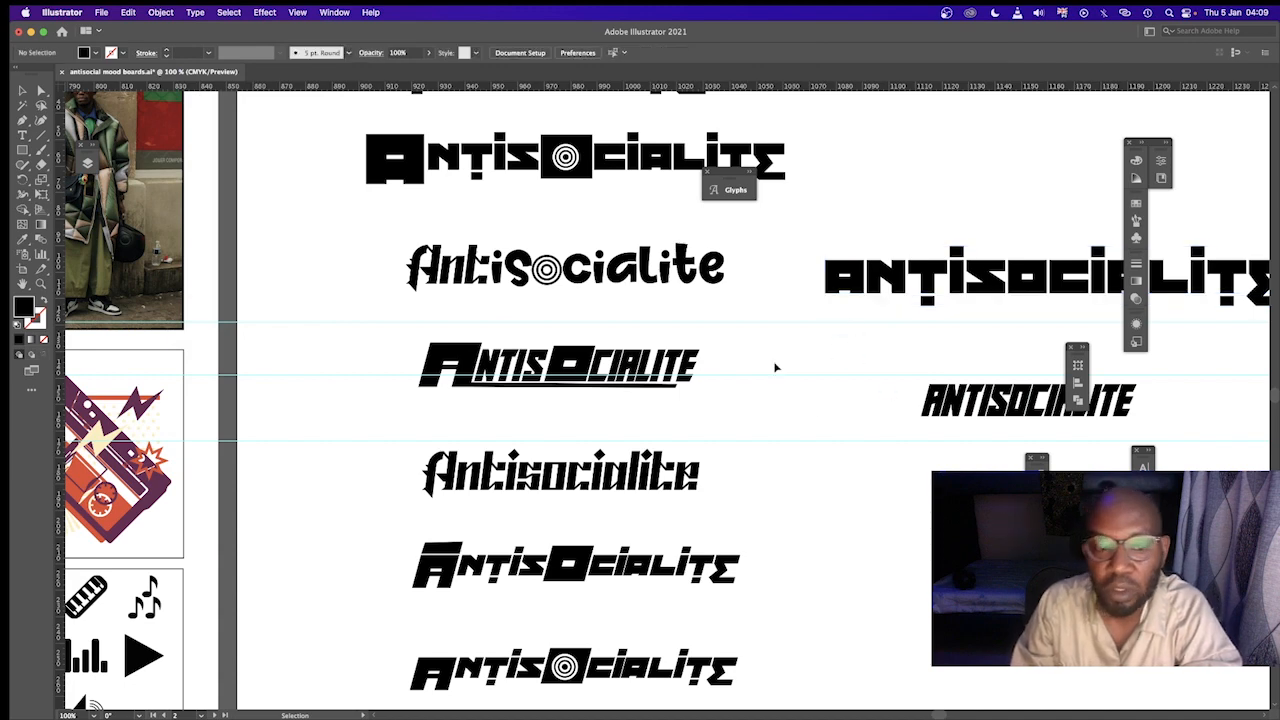
# Convert the large upright Robot Roar "Antisocialite" wordmark to outlines.
pyautogui.click(857, 292)
pyautogui.click(160, 13)
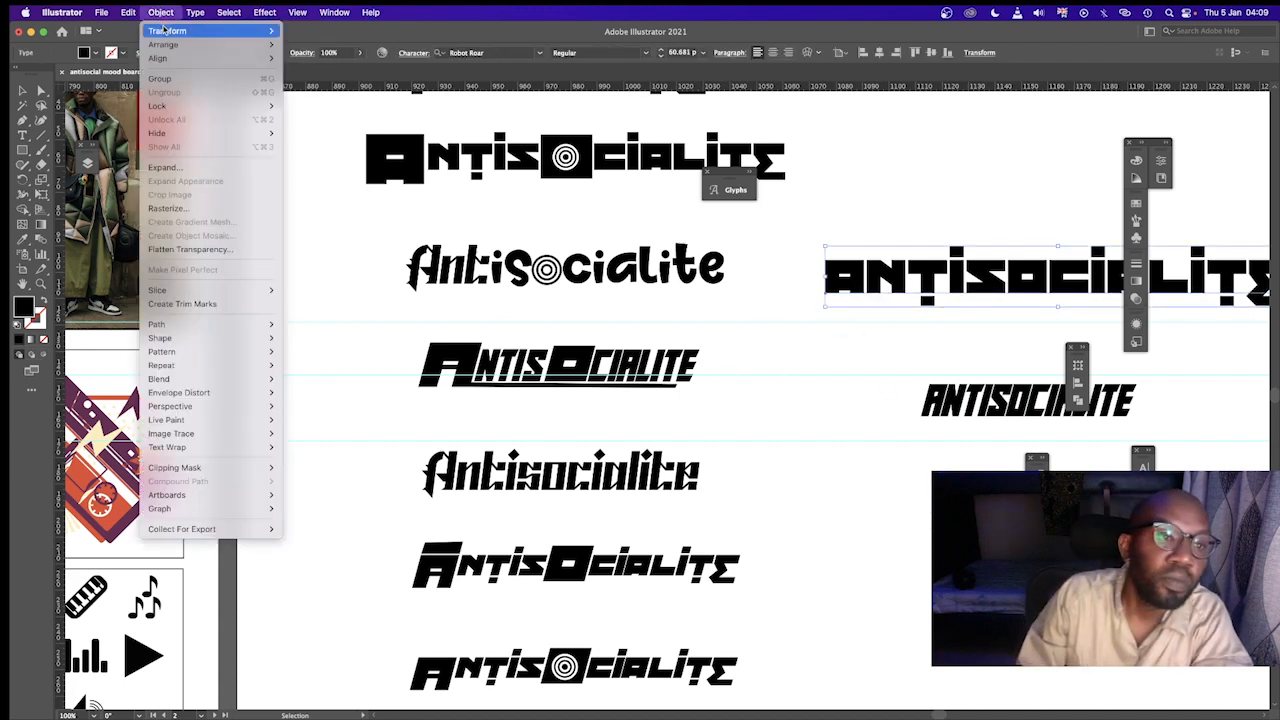
pyautogui.moveTo(128, 12)
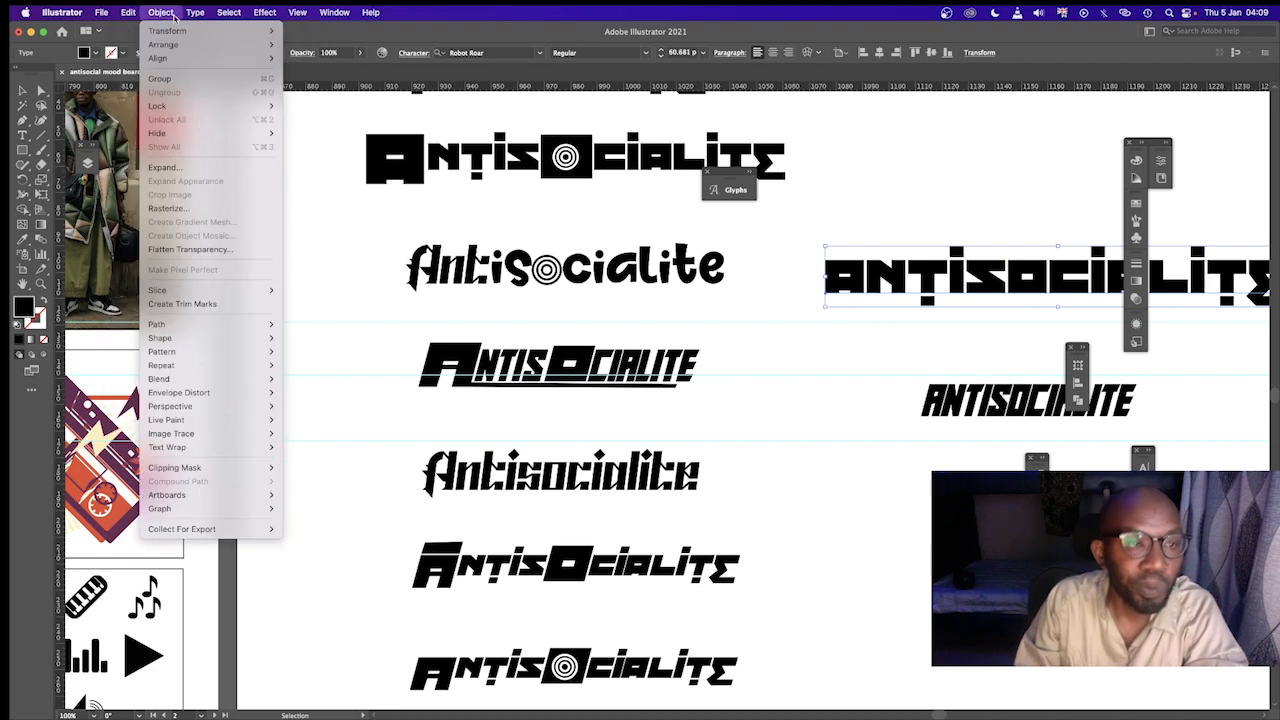
pyautogui.moveTo(195, 12)
pyautogui.click(245, 240)
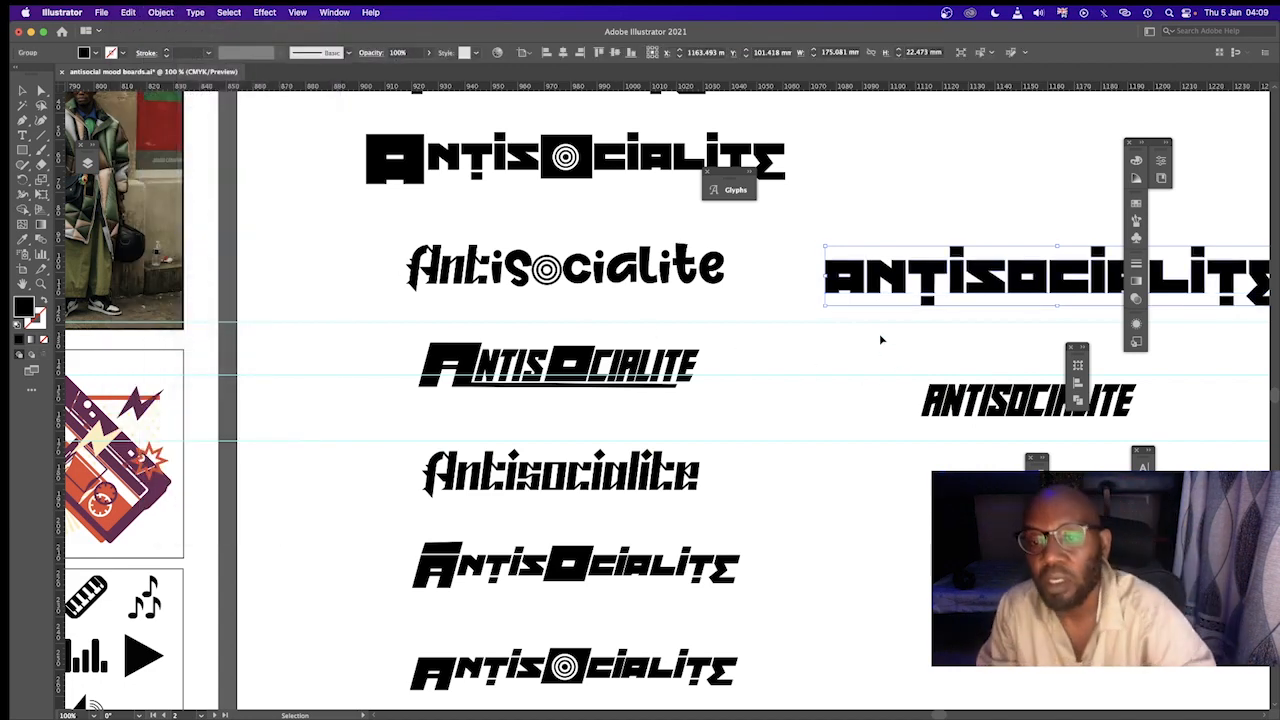
# Isolate the letter A of the outlined wordmark, enlarge it to about 24.6 by 21.1 mm and shift it left beside the N.
pyautogui.click(879, 333)
pyautogui.click(842, 279)
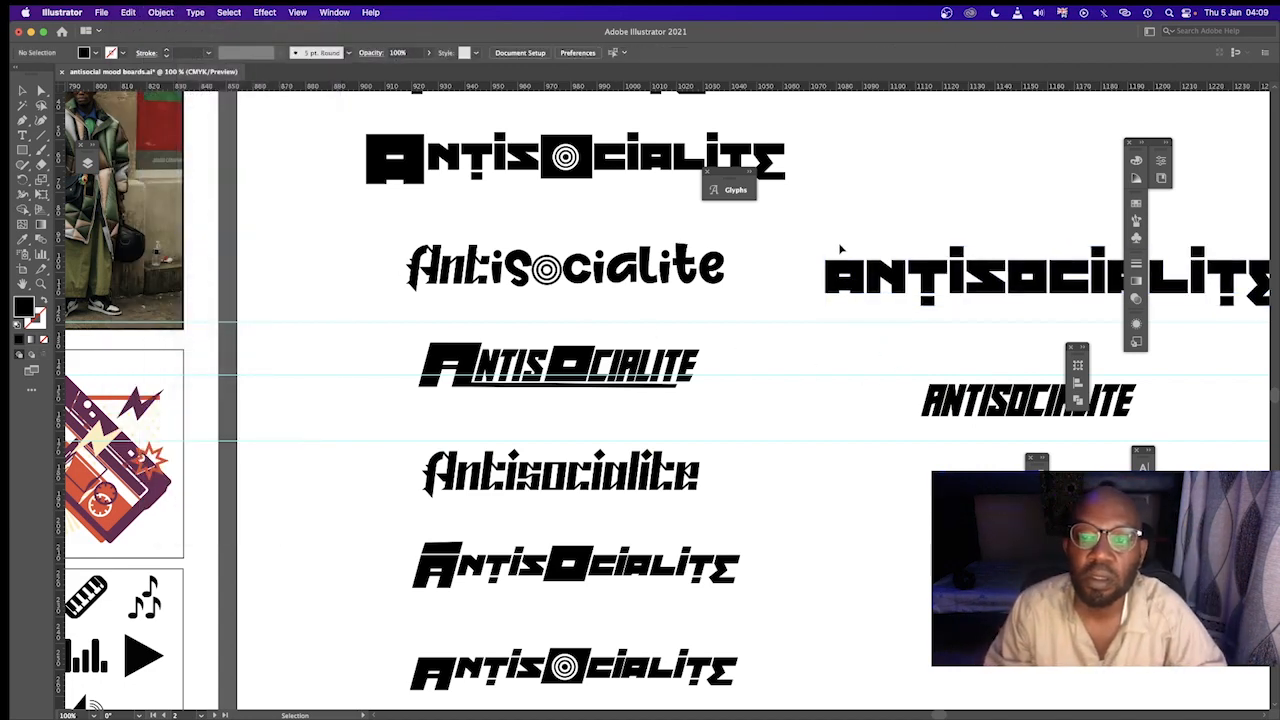
pyautogui.doubleClick(845, 275)
pyautogui.click(845, 275)
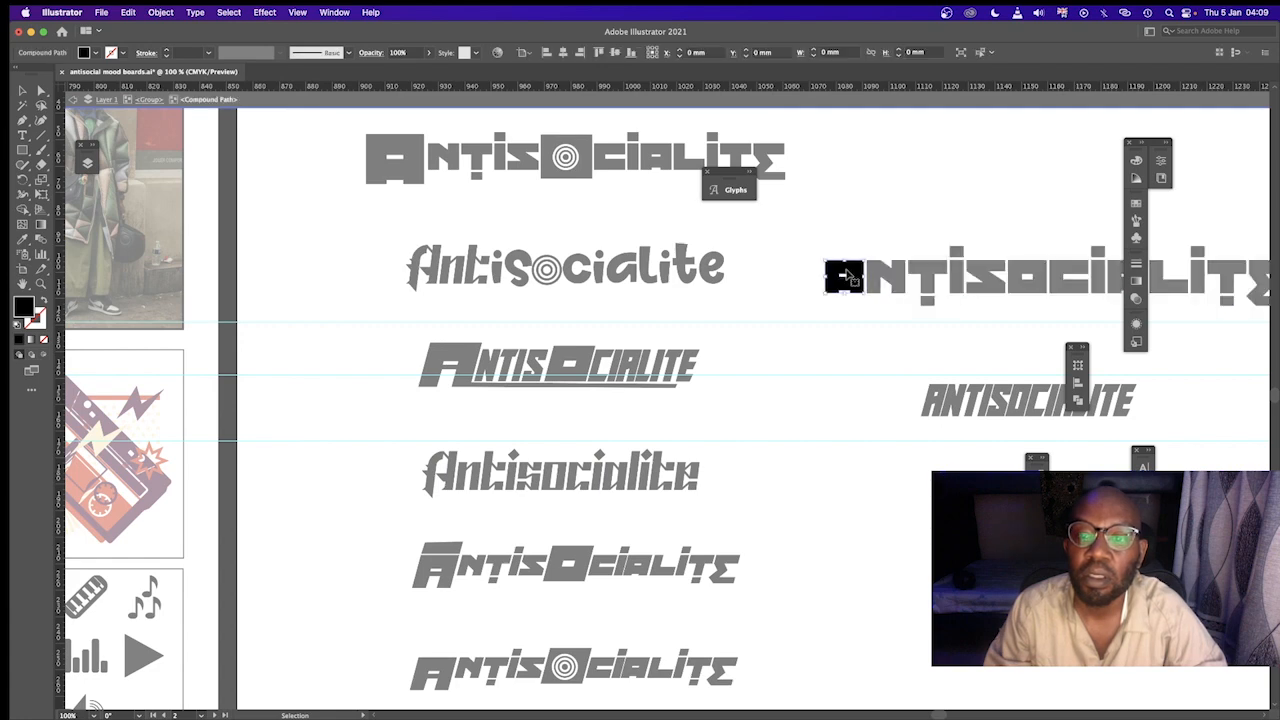
pyautogui.moveTo(844, 260); pyautogui.dragTo(844, 239)
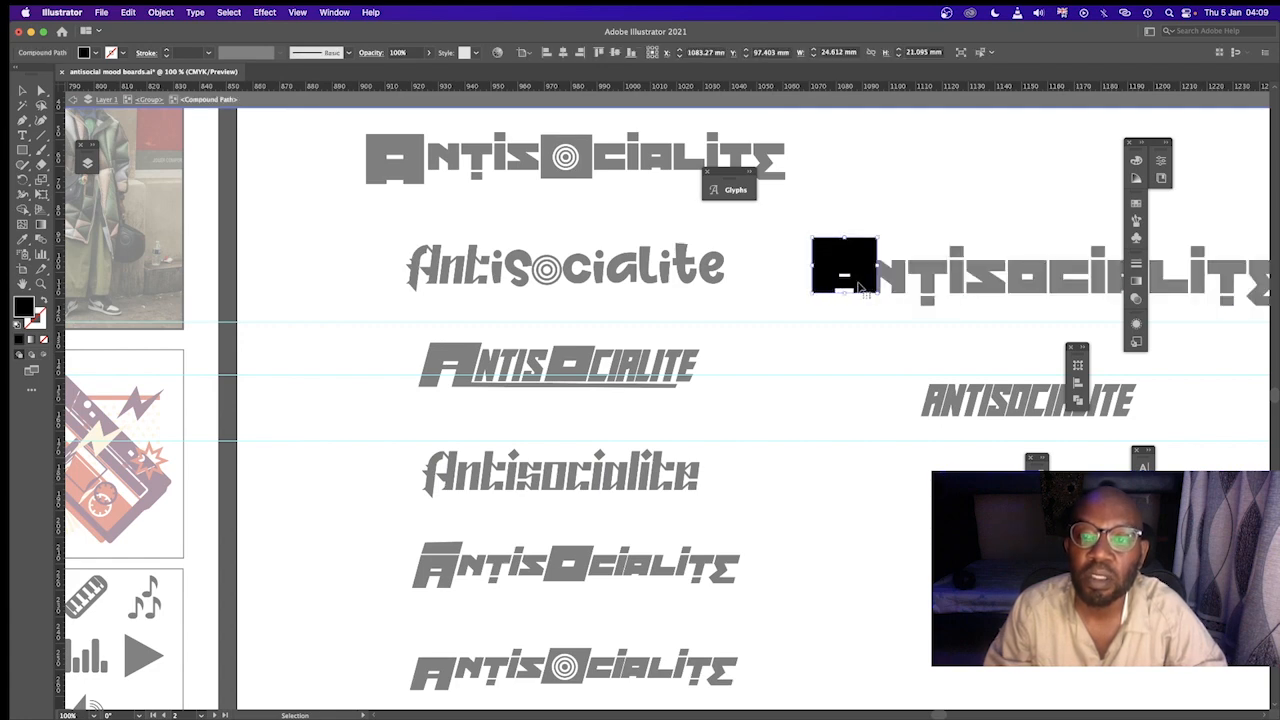
pyautogui.moveTo(862, 284); pyautogui.dragTo(851, 286)
pyautogui.click(856, 338)
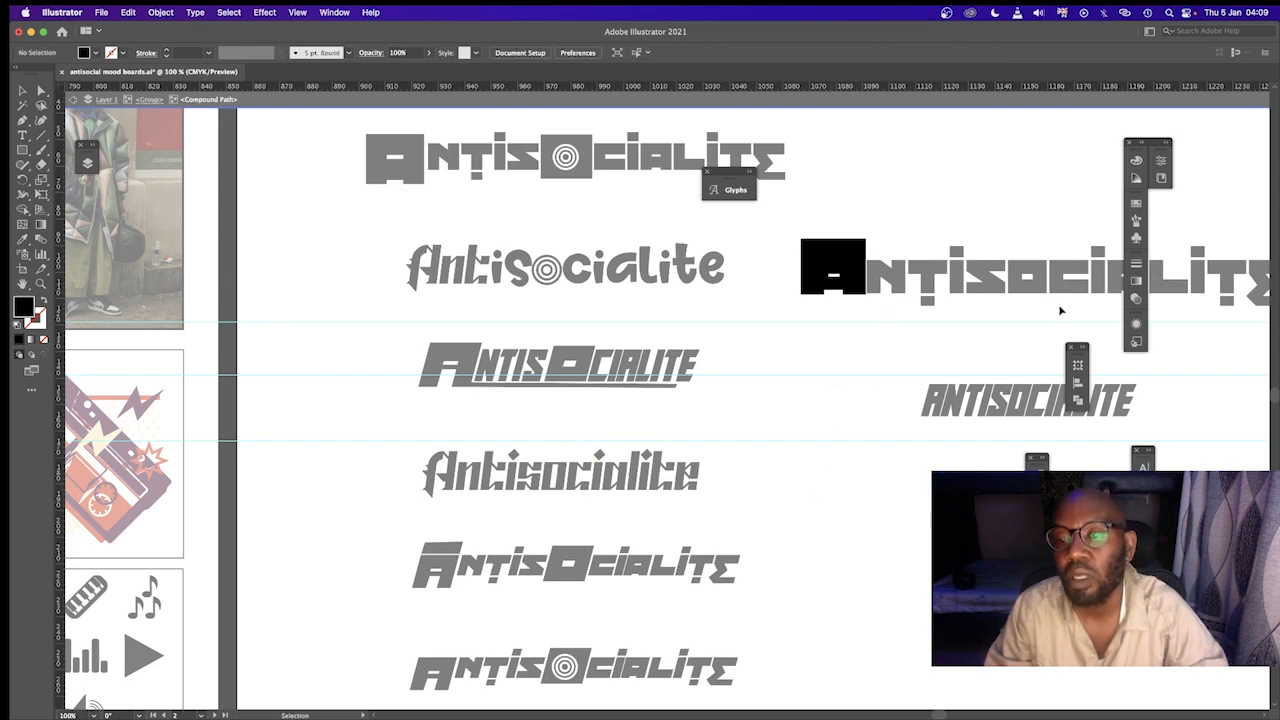
pyautogui.press('Escape')
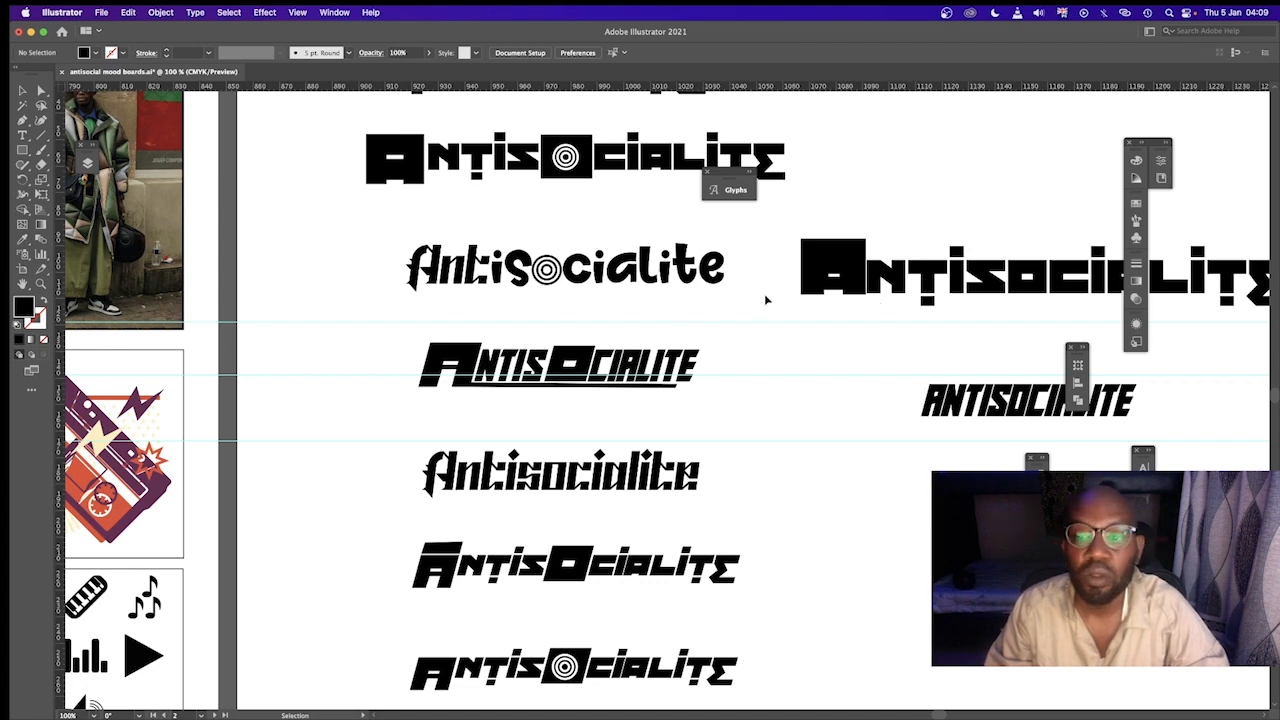
pyautogui.click(1016, 288)
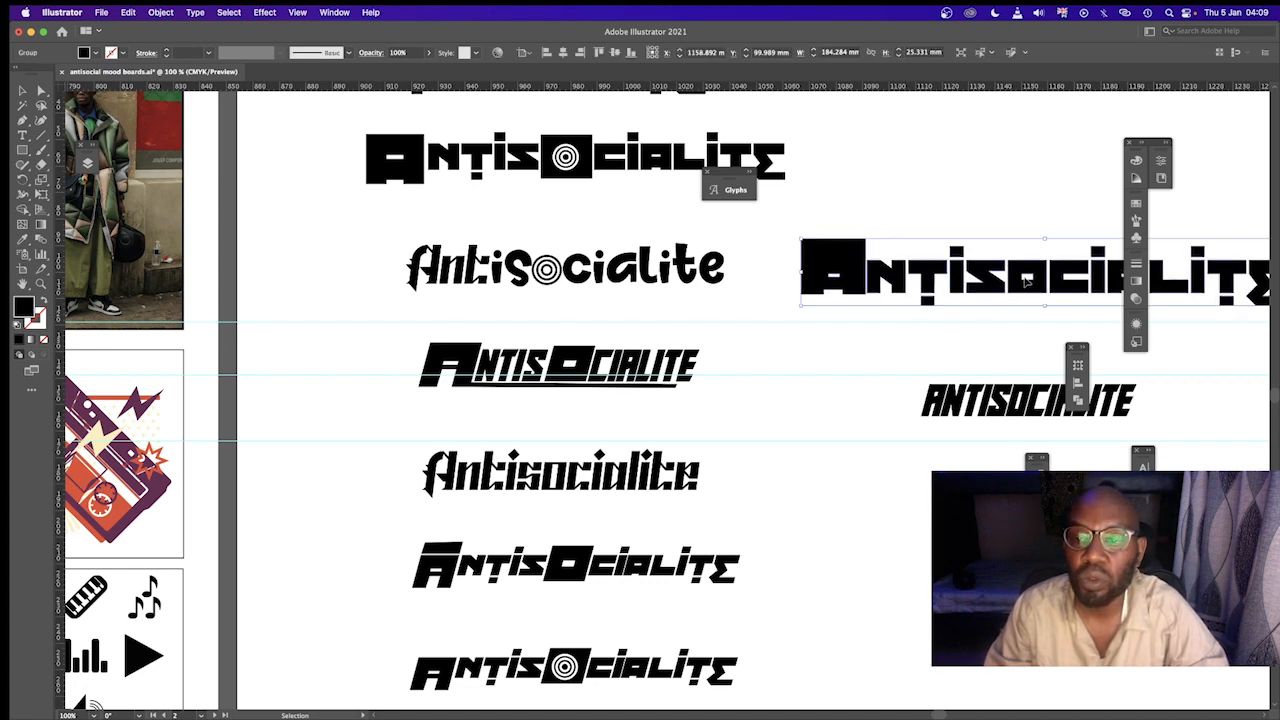
pyautogui.doubleClick(1025, 283)
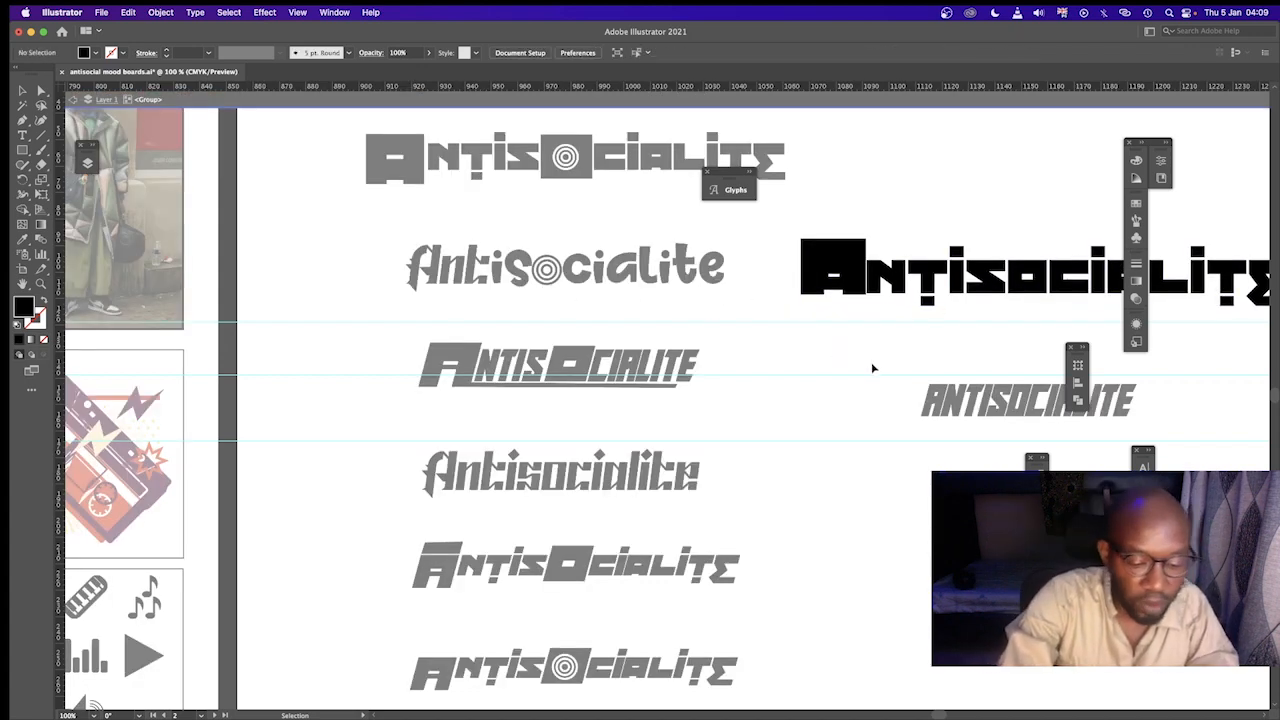
pyautogui.press('super+minus')
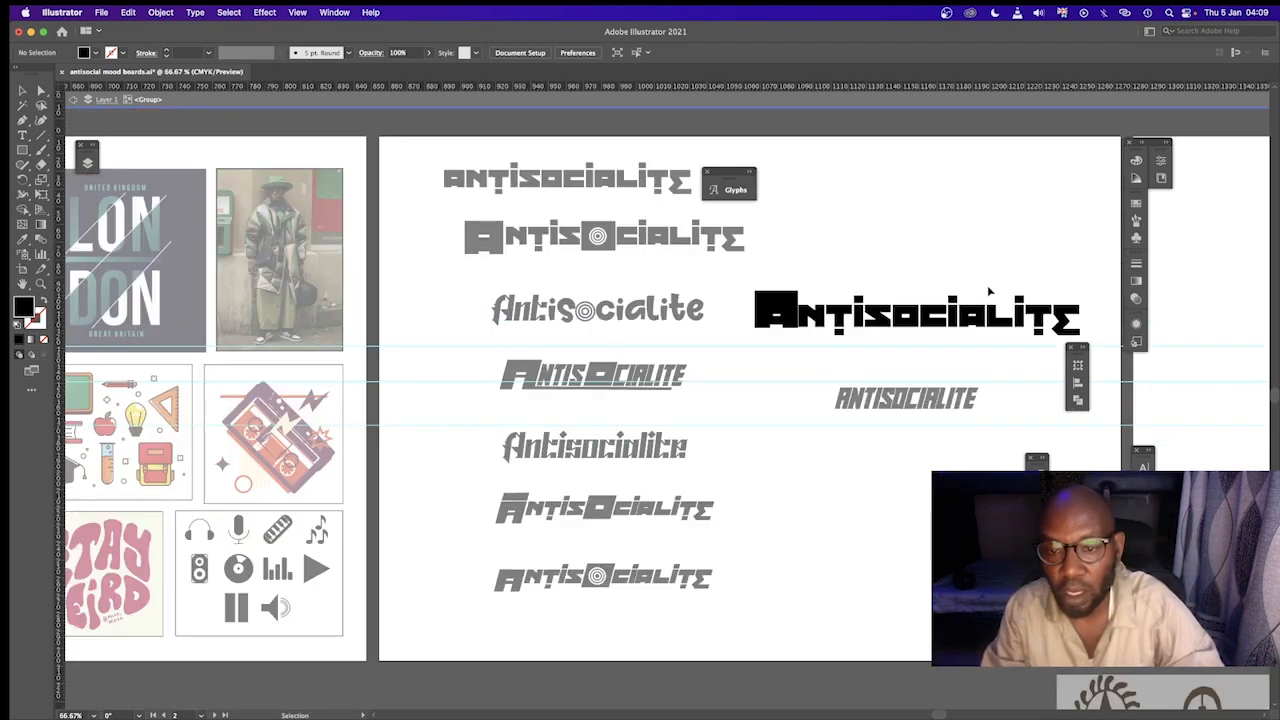
pyautogui.click(776, 310)
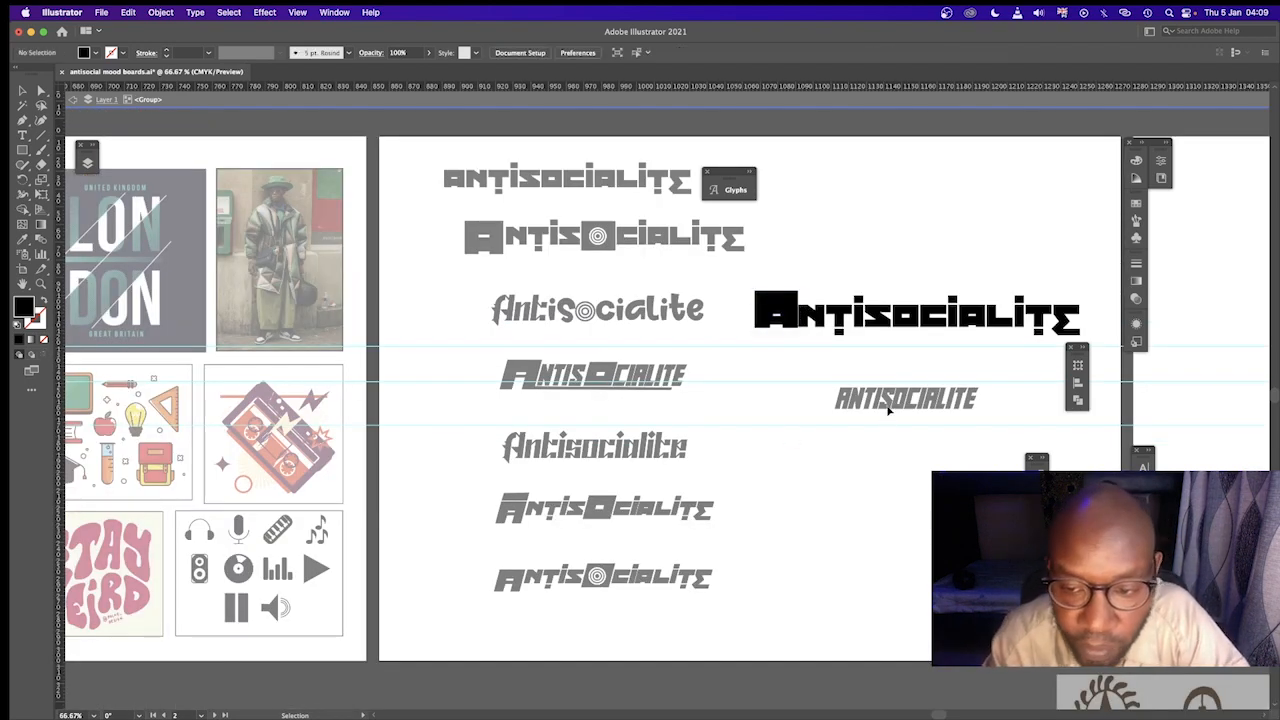
pyautogui.press('Escape')
# Delete the plain Robot Roar wordmark heading the column and the mixed blackletter and rounded wordmark with rings in its O.
pyautogui.click(910, 400)
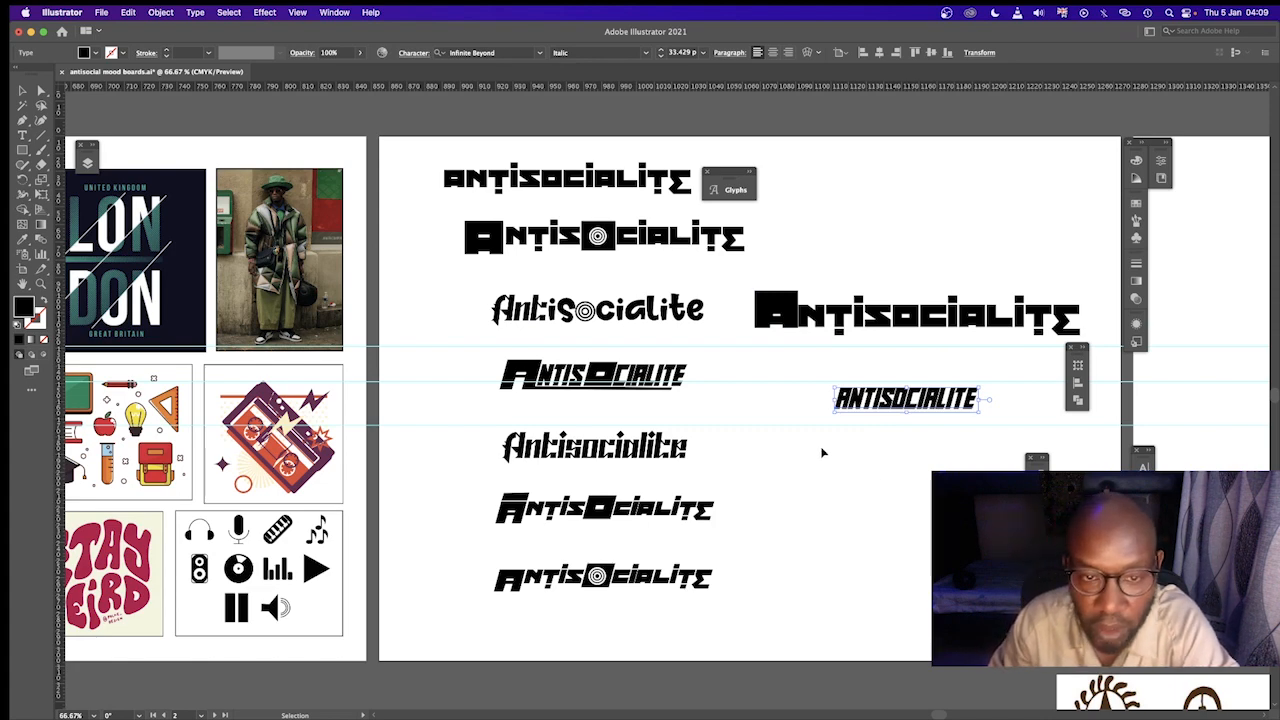
pyautogui.click(603, 190)
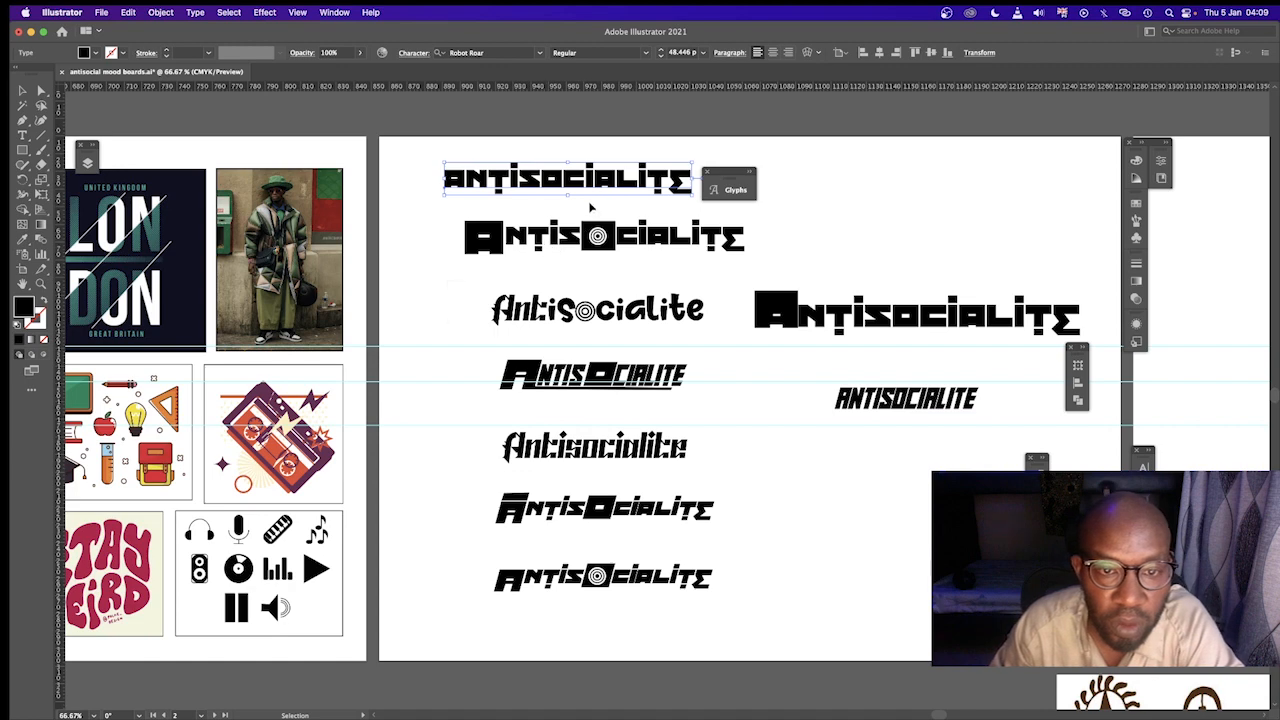
pyautogui.press('Delete')
pyautogui.click(522, 322)
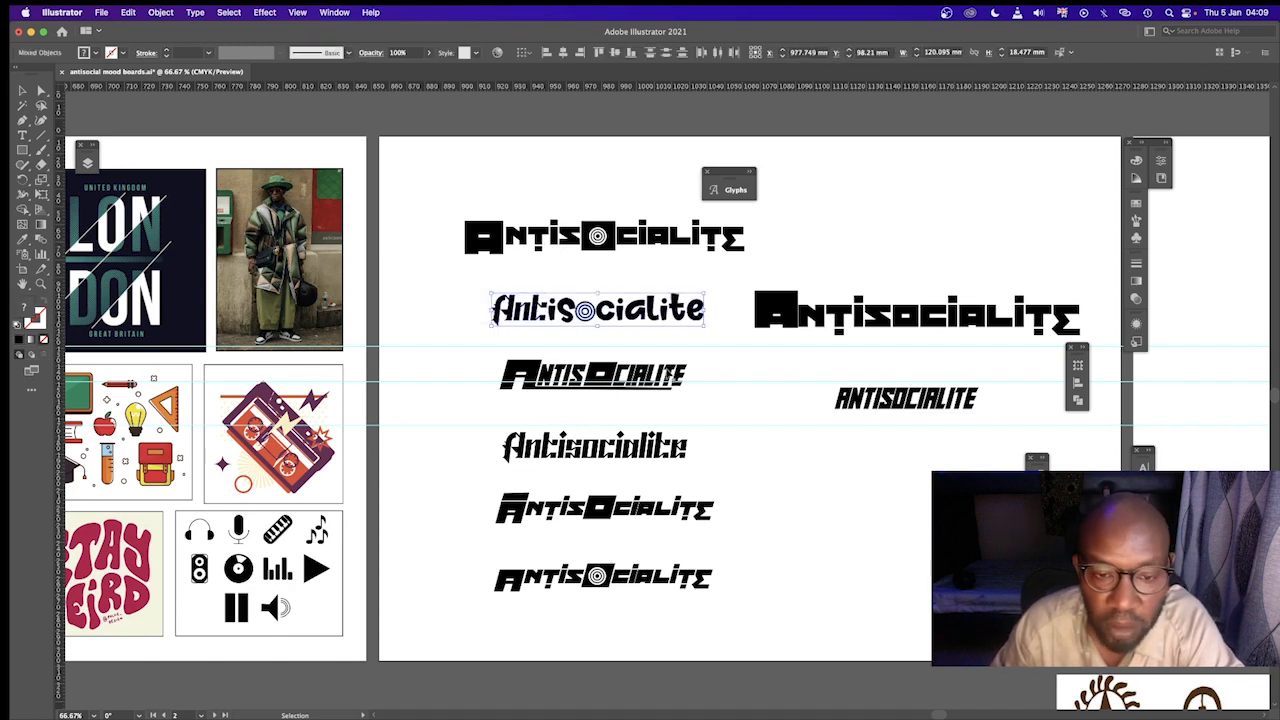
pyautogui.click(751, 372)
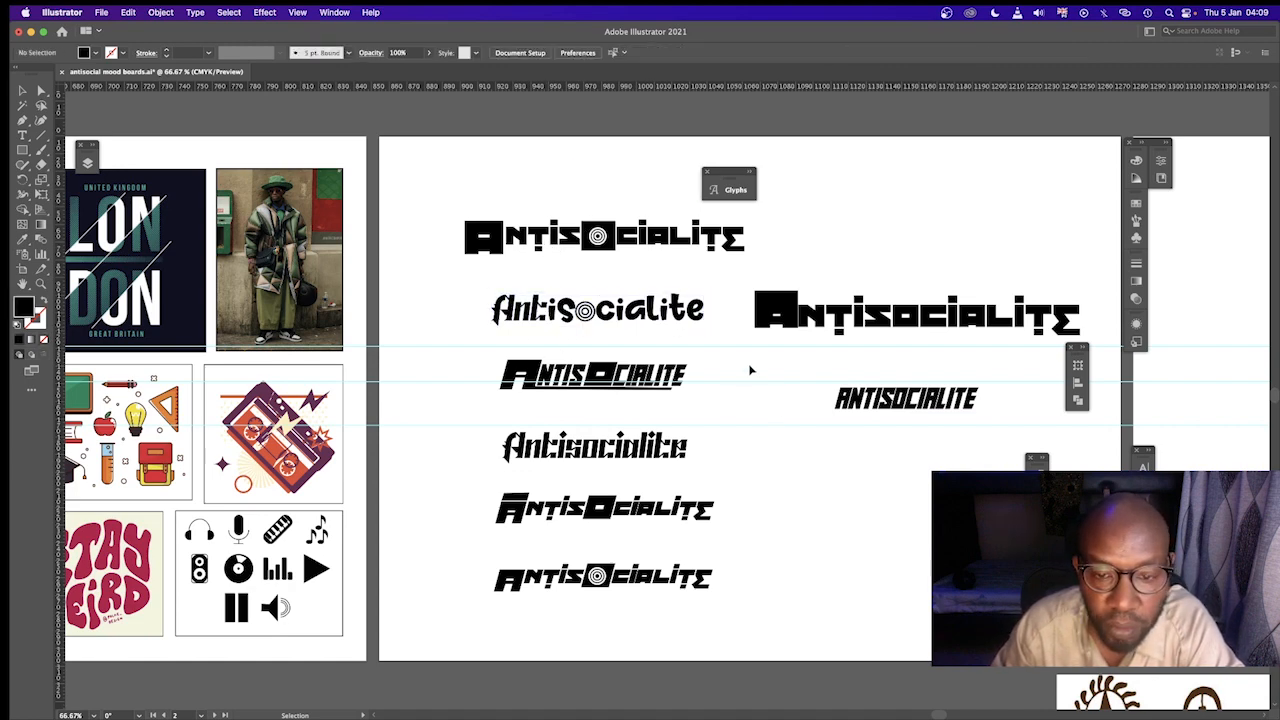
pyautogui.click(486, 316)
pyautogui.press('Delete')
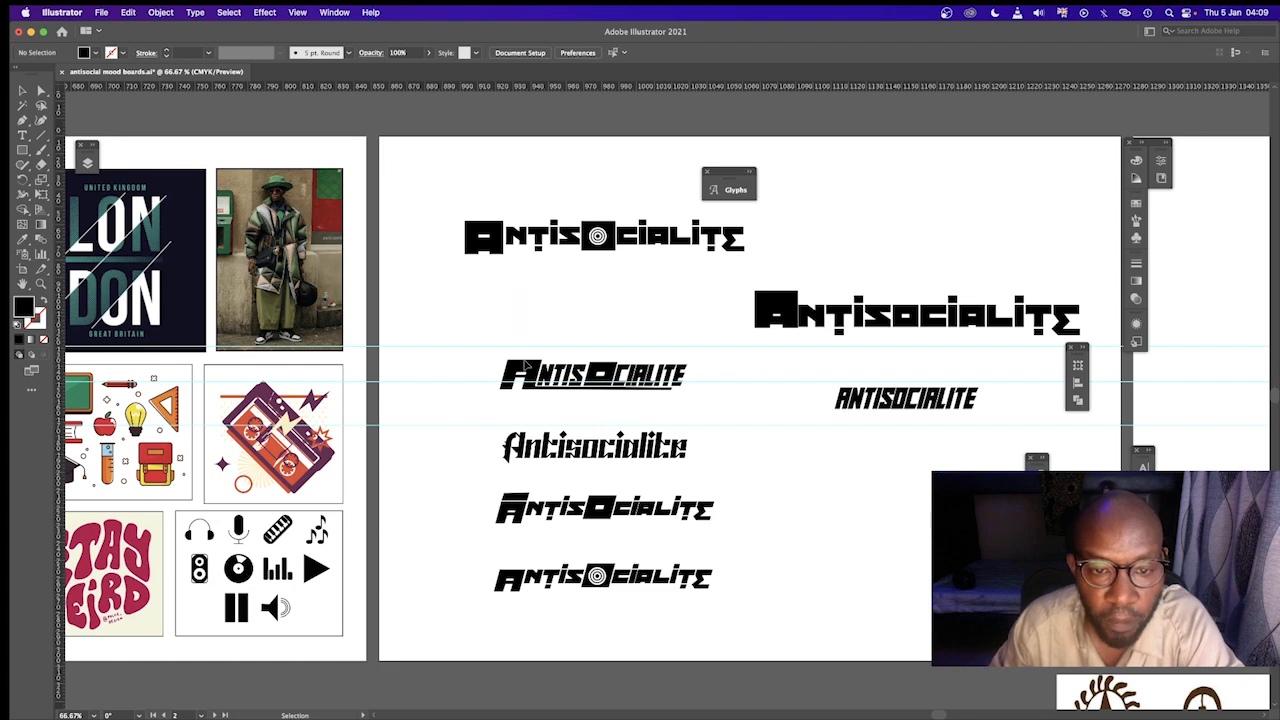
# Select the rings in the top wordmark's O, and shift the reference T-shirt image and the symbol chart to the left.
pyautogui.click(598, 240)
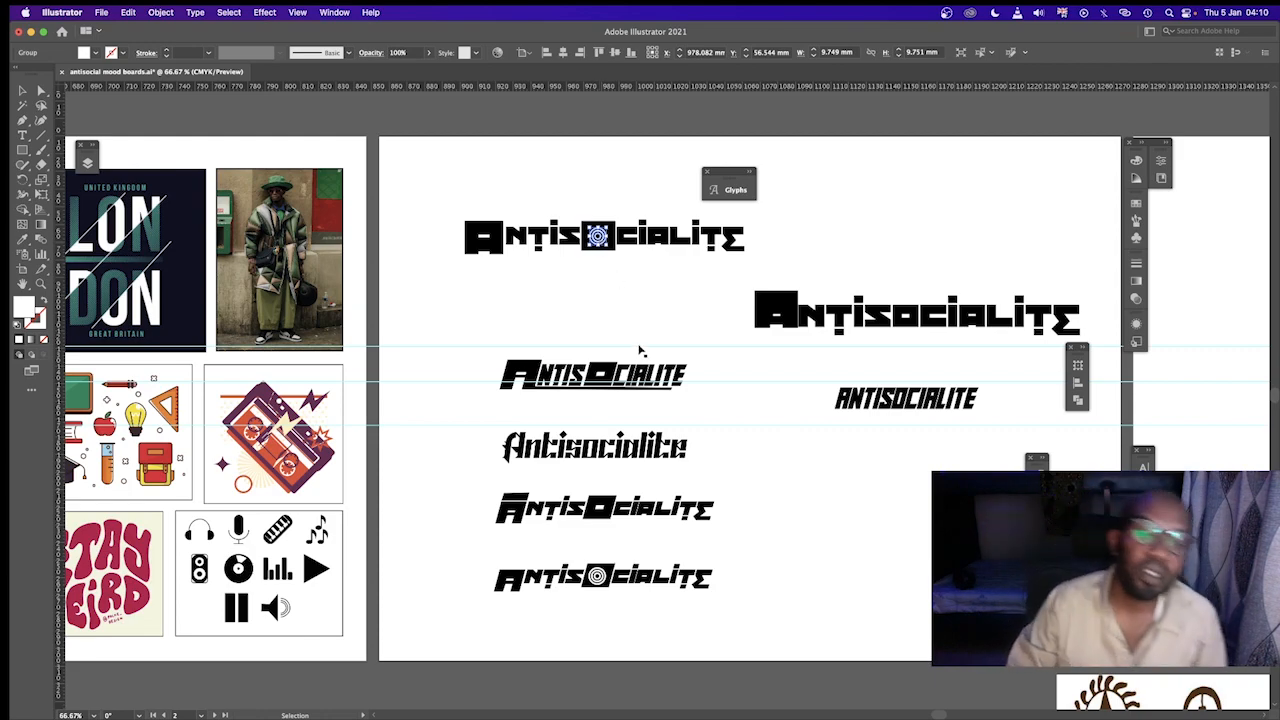
pyautogui.scroll(-10, 697, 505)
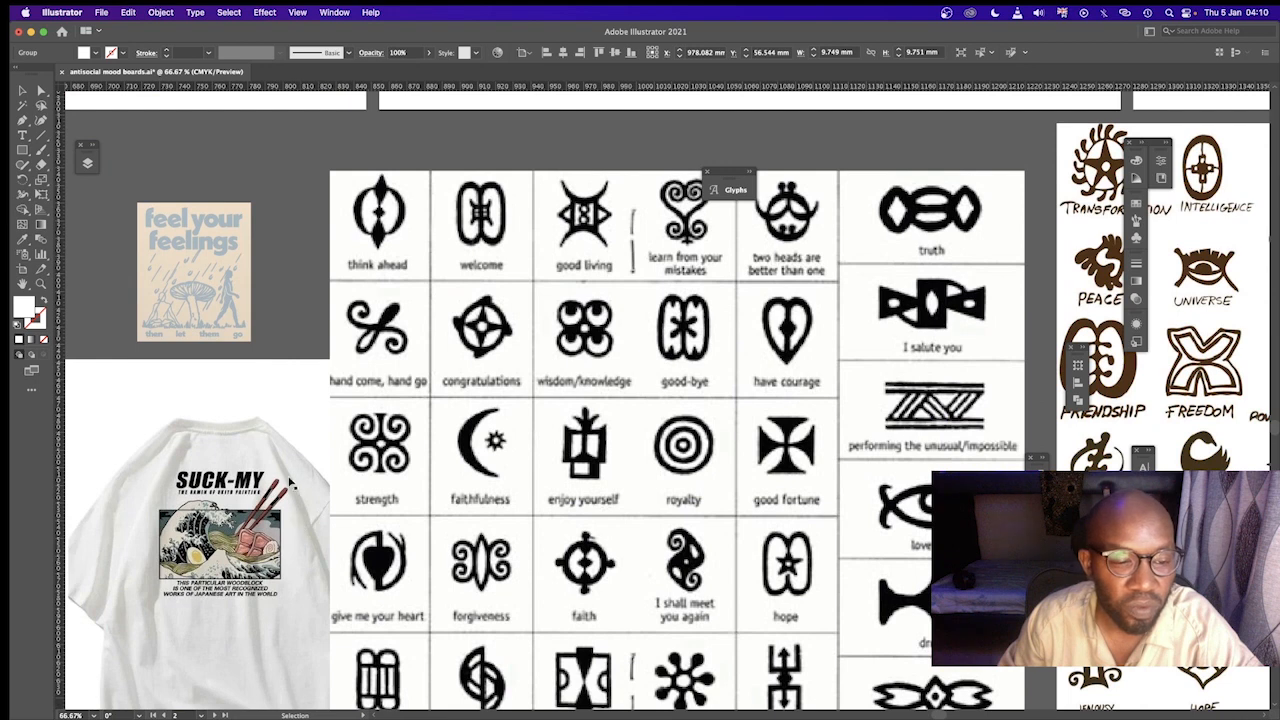
pyautogui.moveTo(290, 483); pyautogui.dragTo(206, 501)
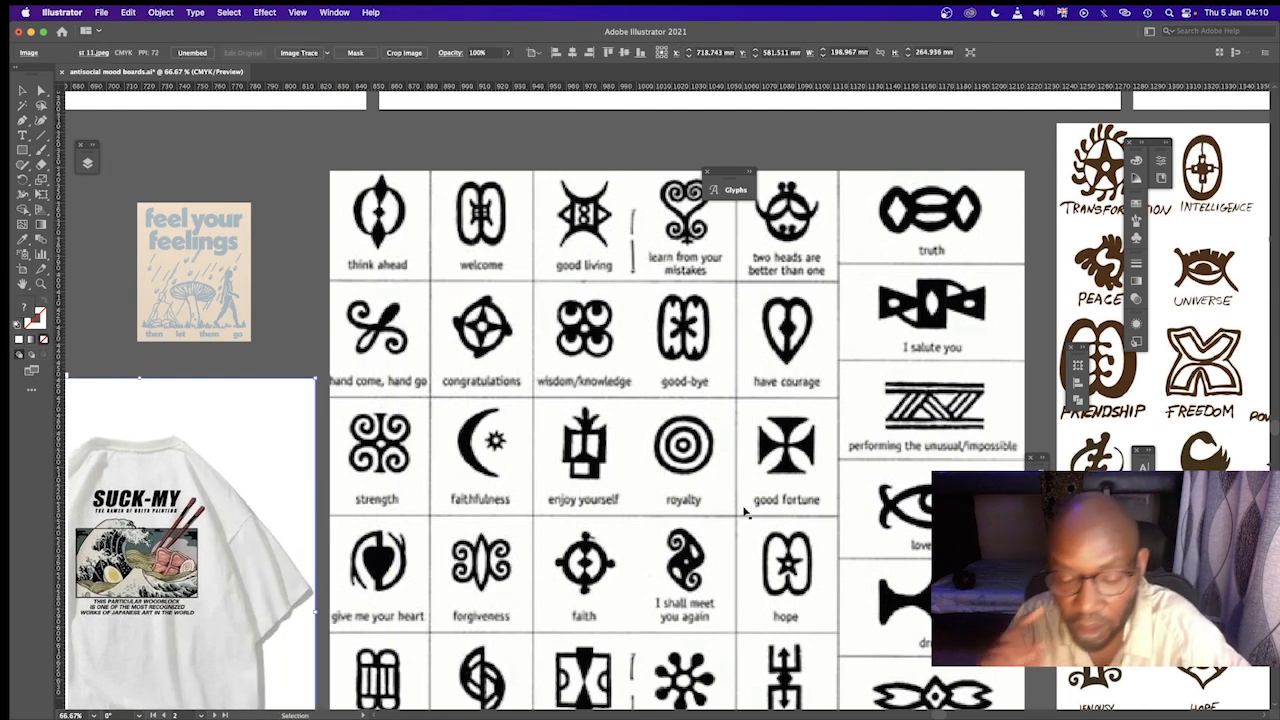
pyautogui.moveTo(650, 467); pyautogui.dragTo(610, 419)
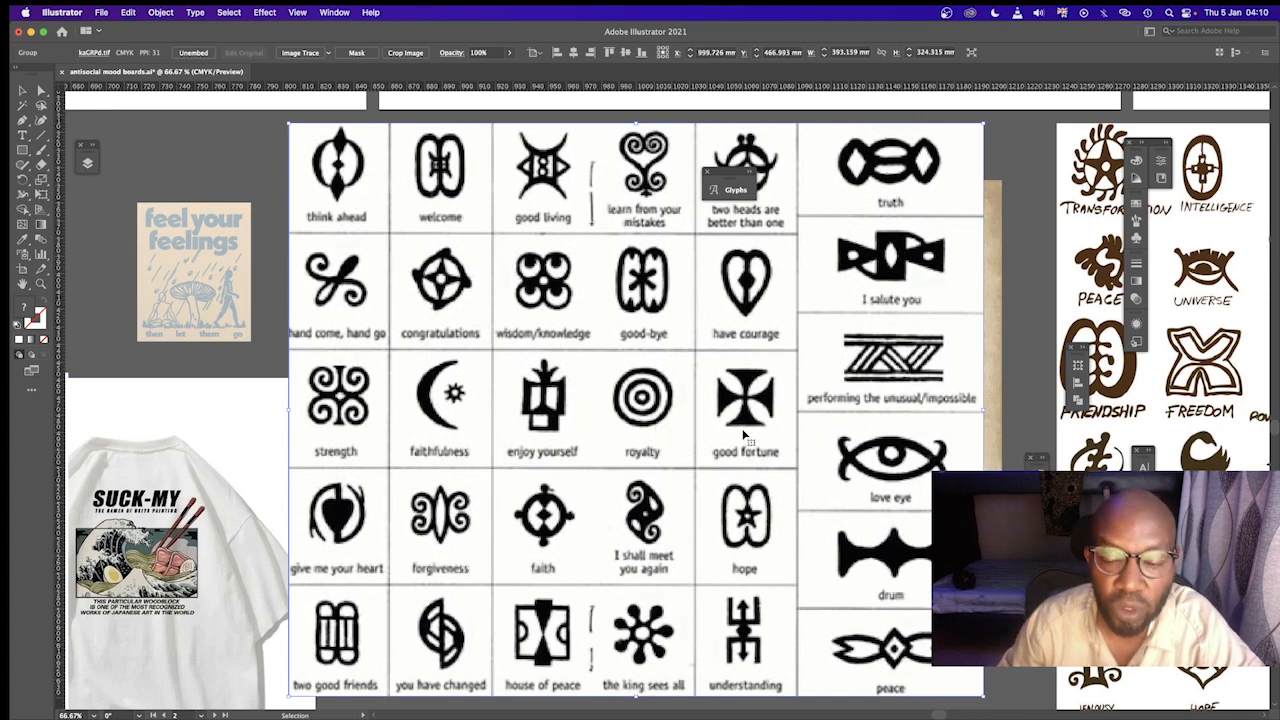
# Move the symbol chart further left and down, clear of the Japanese character image behind it.
pyautogui.scroll(3, 745, 438)
pyautogui.scroll(-2, 745, 440)
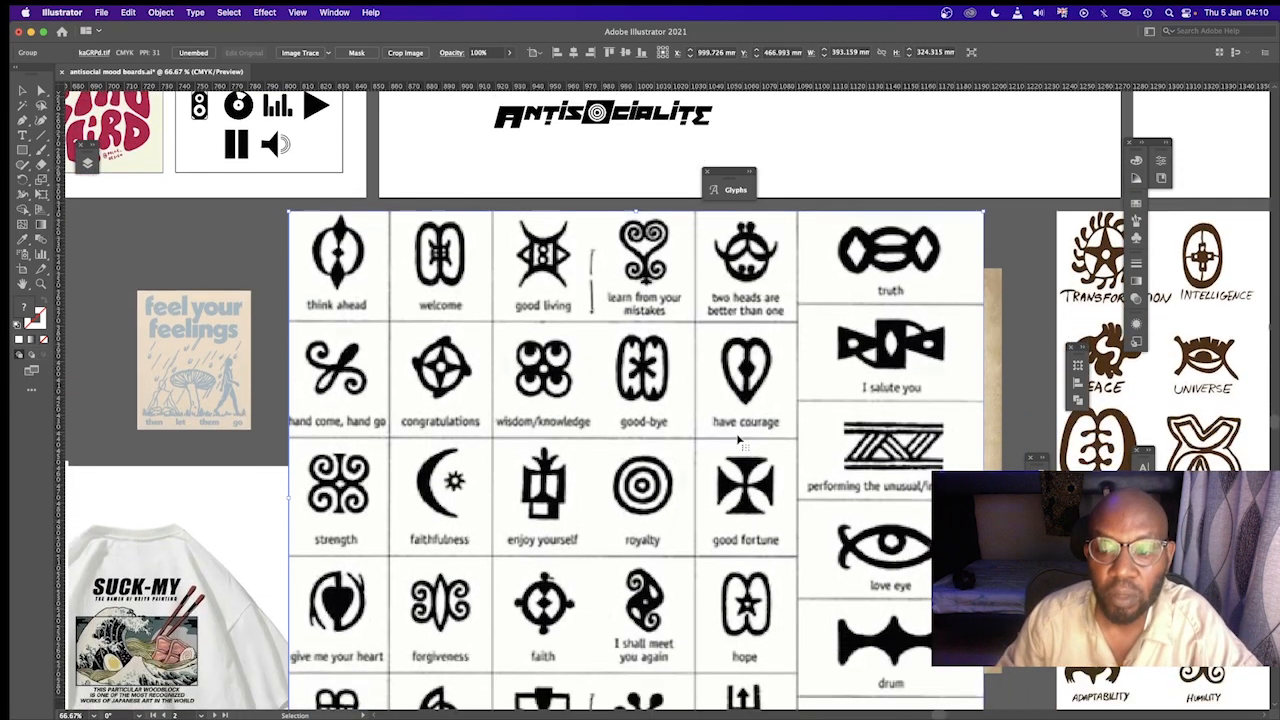
pyautogui.moveTo(818, 400); pyautogui.dragTo(876, 419)
pyautogui.moveTo(835, 593); pyautogui.dragTo(651, 534)
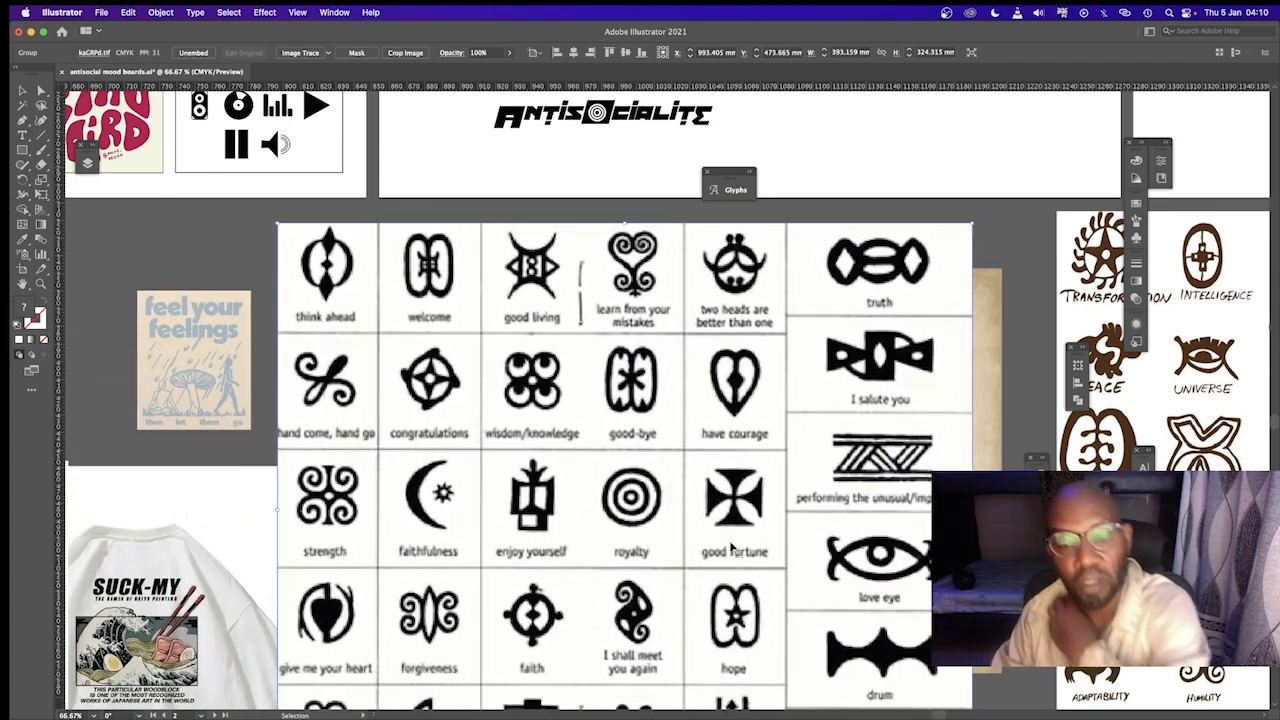
pyautogui.scroll(1, 725, 418)
pyautogui.scroll(5, 724, 418)
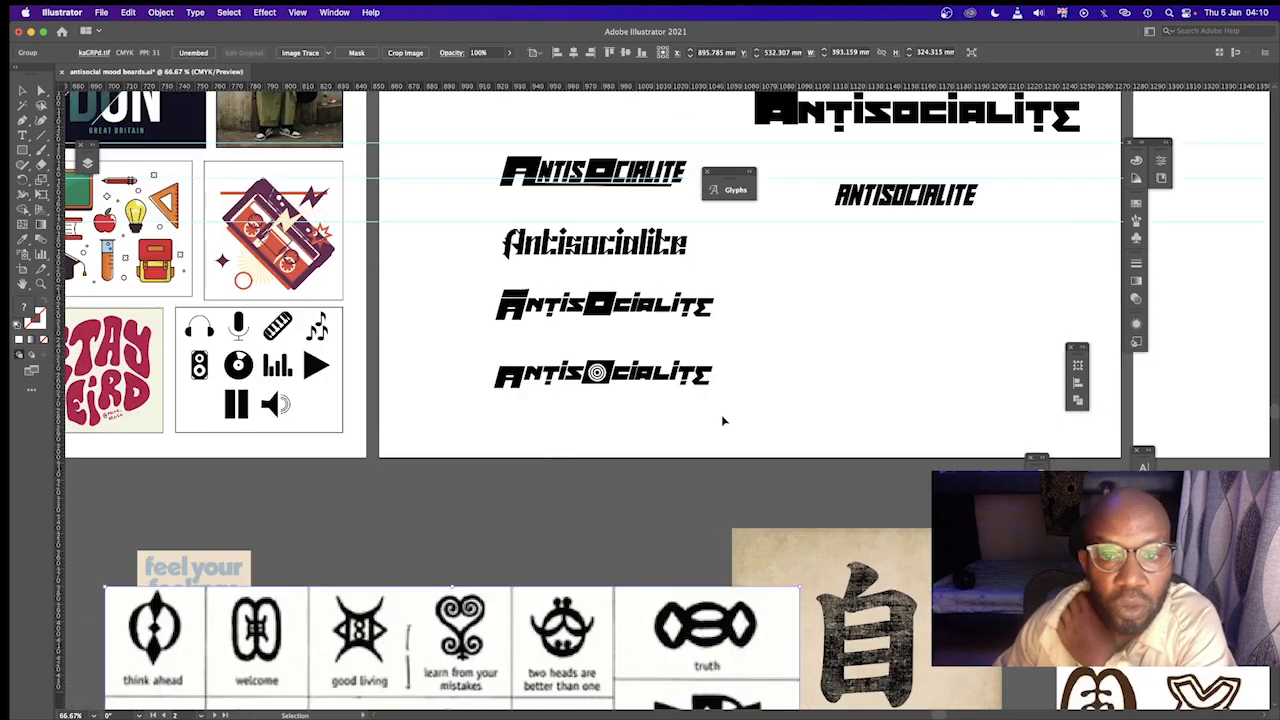
# Delete the slanted wordmark with rings in its O and the underlined slanted wordmark from the column of options.
pyautogui.press('super+z')
pyautogui.moveTo(771, 288); pyautogui.dragTo(480, 356)
pyautogui.scroll(4, 700, 414)
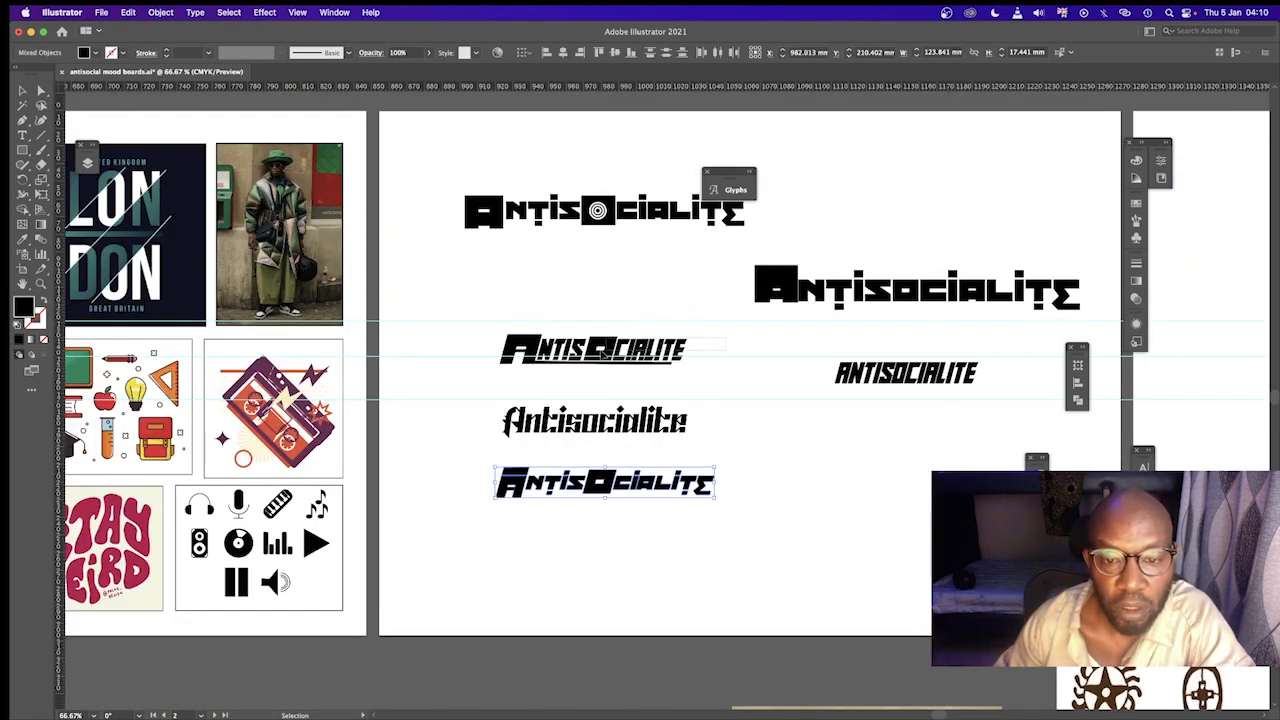
pyautogui.click(518, 349)
pyautogui.press('Delete')
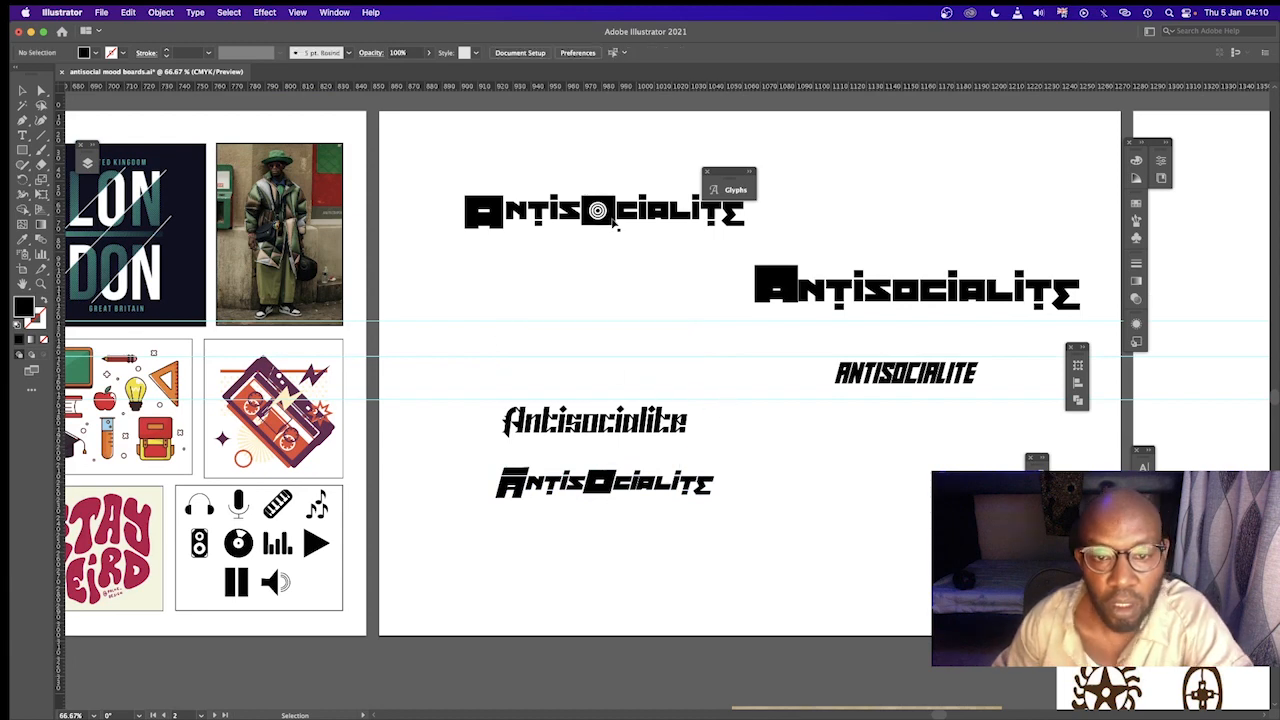
# Select the square O and its rings in the top wordmark for a closer look.
pyautogui.click(598, 210)
pyautogui.click(917, 320)
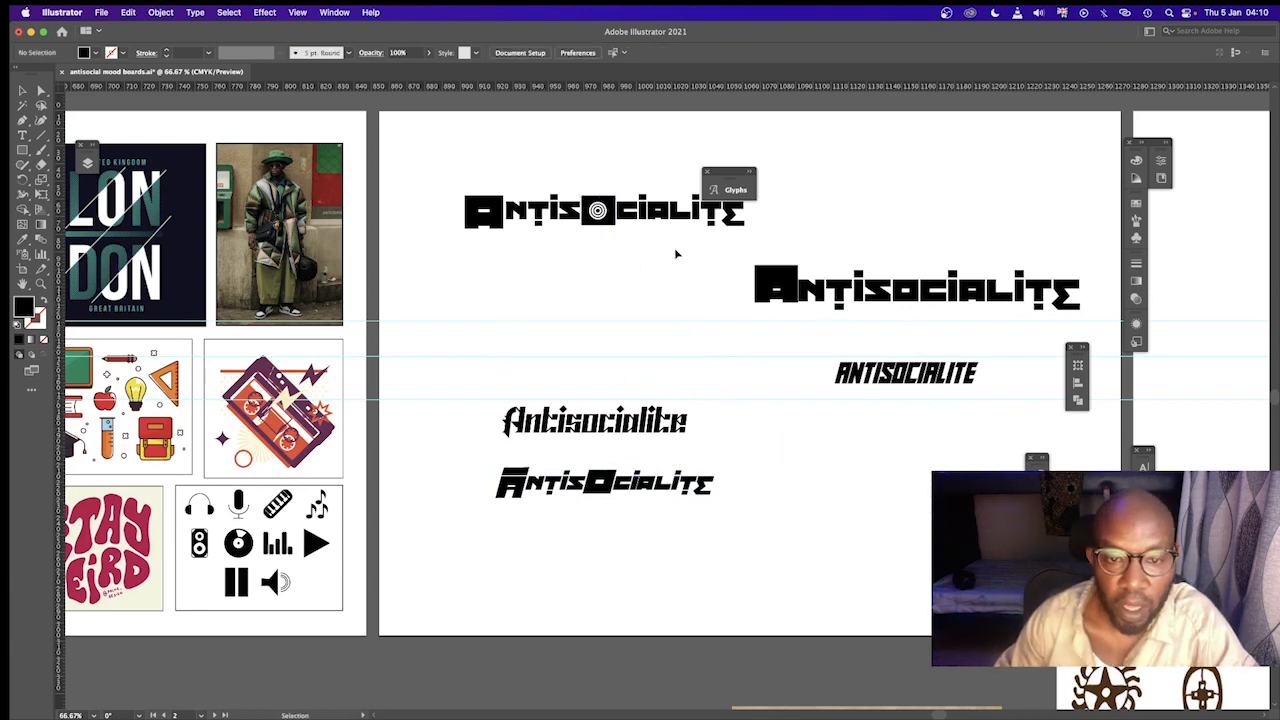
pyautogui.click(600, 220)
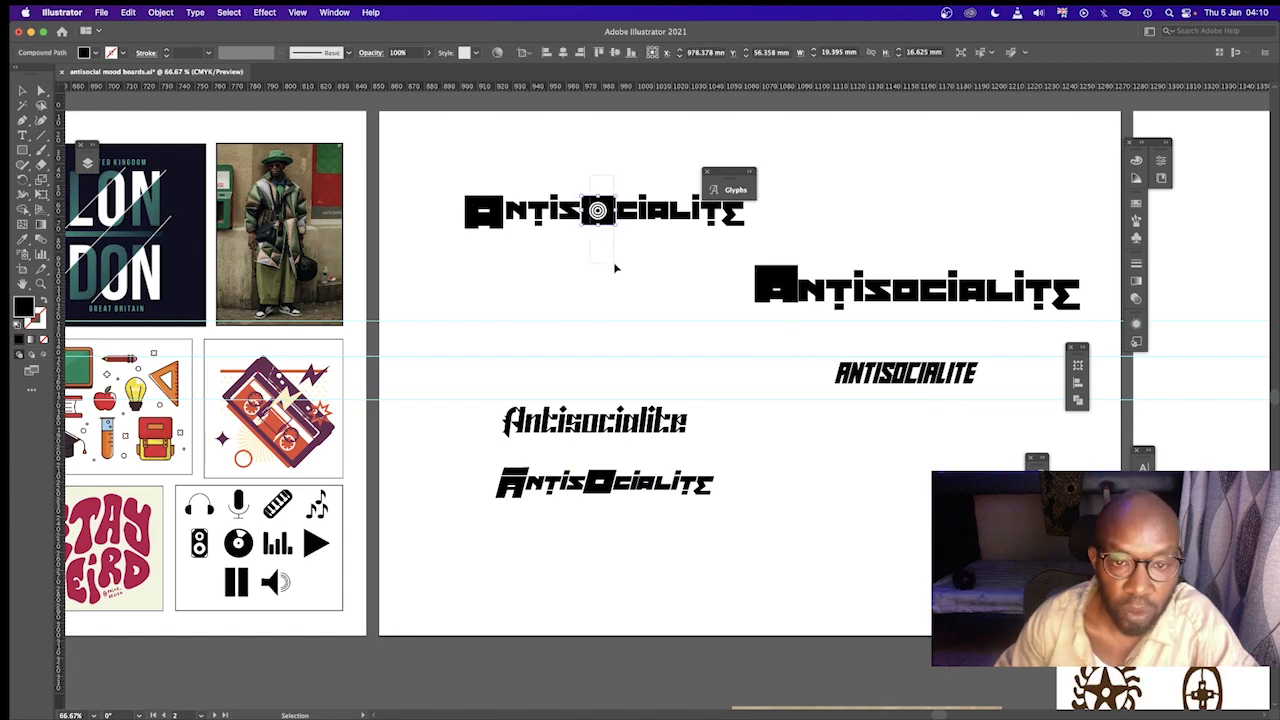
# Delete the "Apparel" tagline beneath the ringed wordmark on the next artboard.
pyautogui.moveTo(971, 429); pyautogui.dragTo(791, 464)
pyautogui.moveTo(896, 422); pyautogui.dragTo(630, 375)
pyautogui.moveTo(774, 383); pyautogui.dragTo(511, 360)
pyautogui.hscroll(5, 561, 380)
pyautogui.scroll(2, 561, 380)
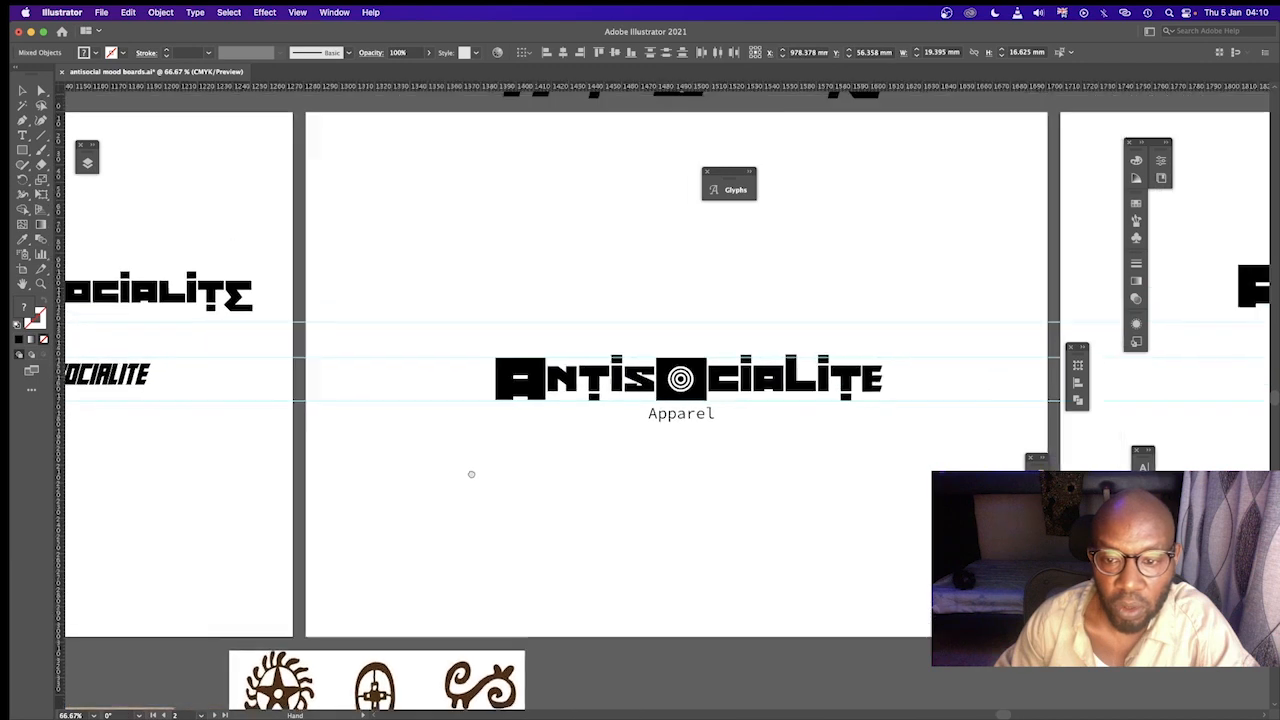
pyautogui.scroll(-2, 568, 499)
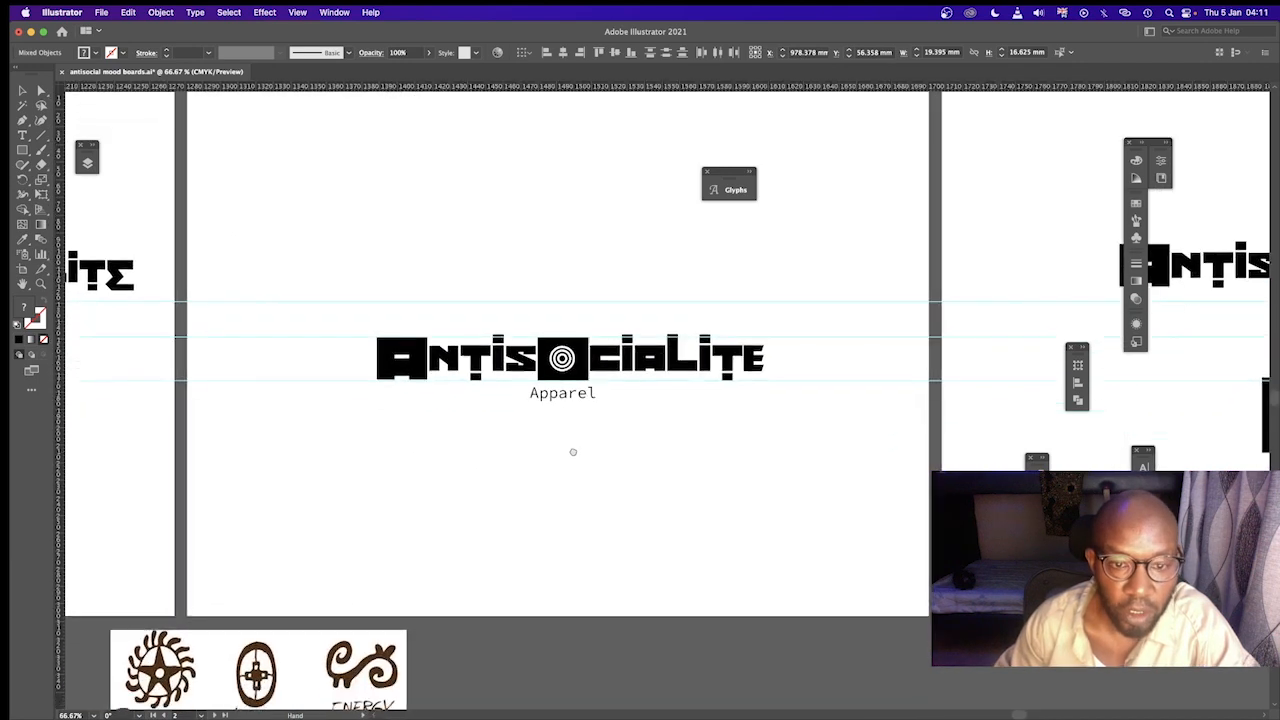
pyautogui.click(581, 396)
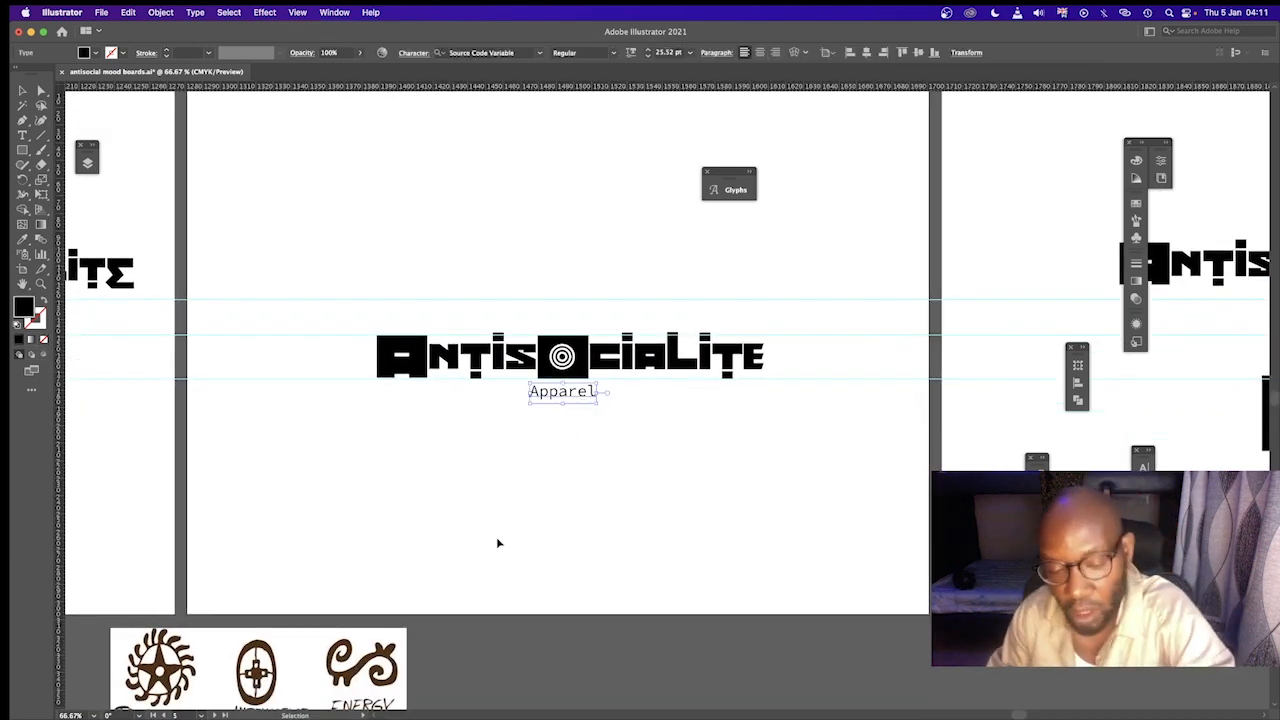
pyautogui.press('Delete')
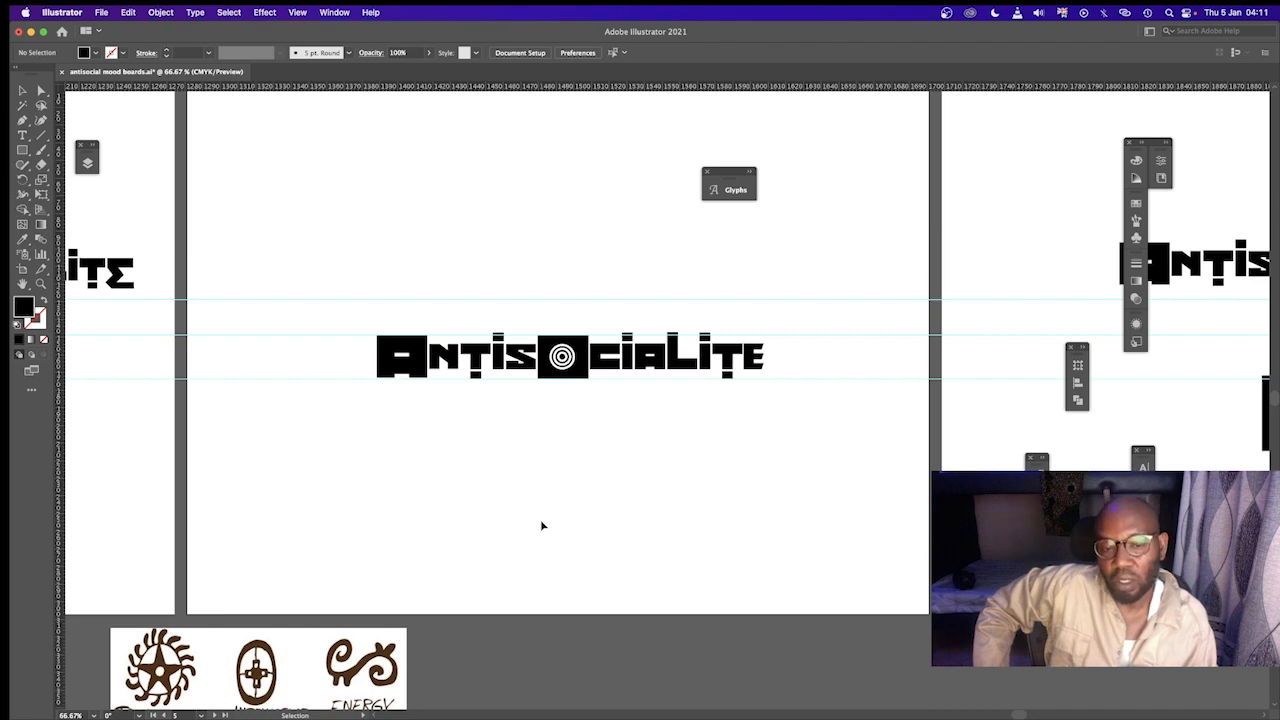
# Examine the ringed wordmark group against the guides and compare it with the version on the neighbouring artboard.
pyautogui.scroll(3, 540, 523)
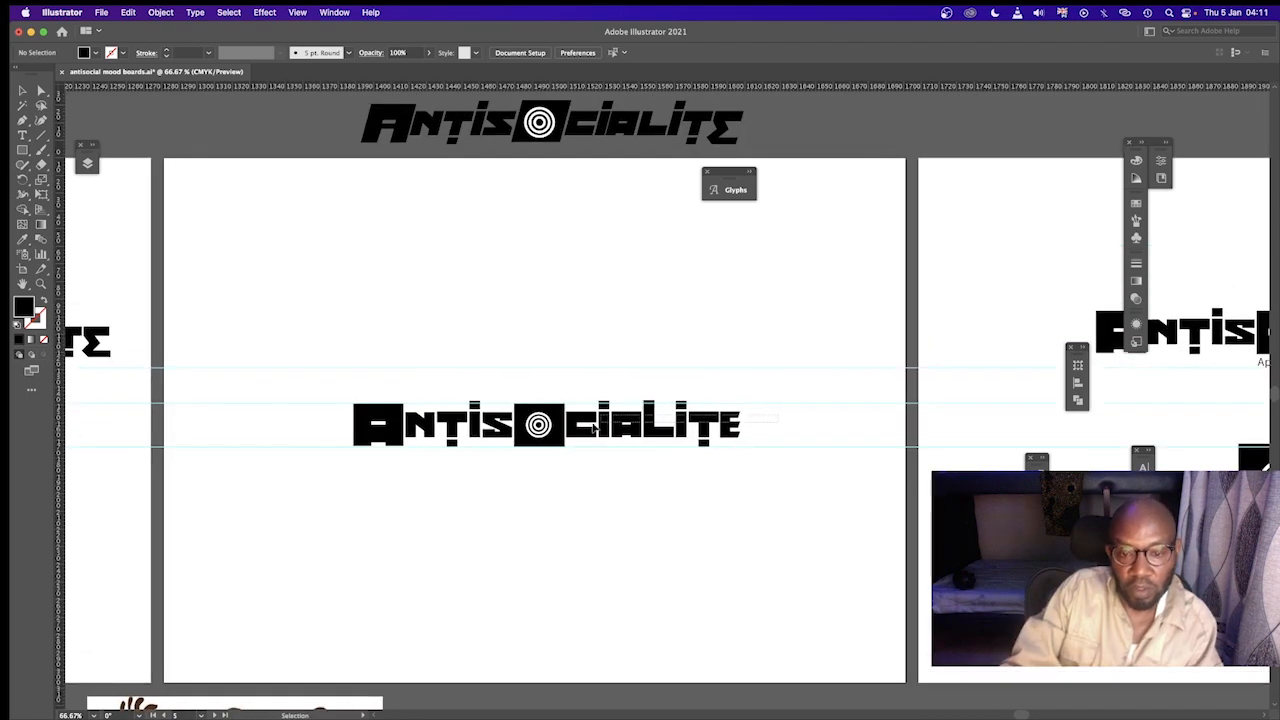
pyautogui.moveTo(593, 427); pyautogui.dragTo(328, 446)
pyautogui.click(720, 556)
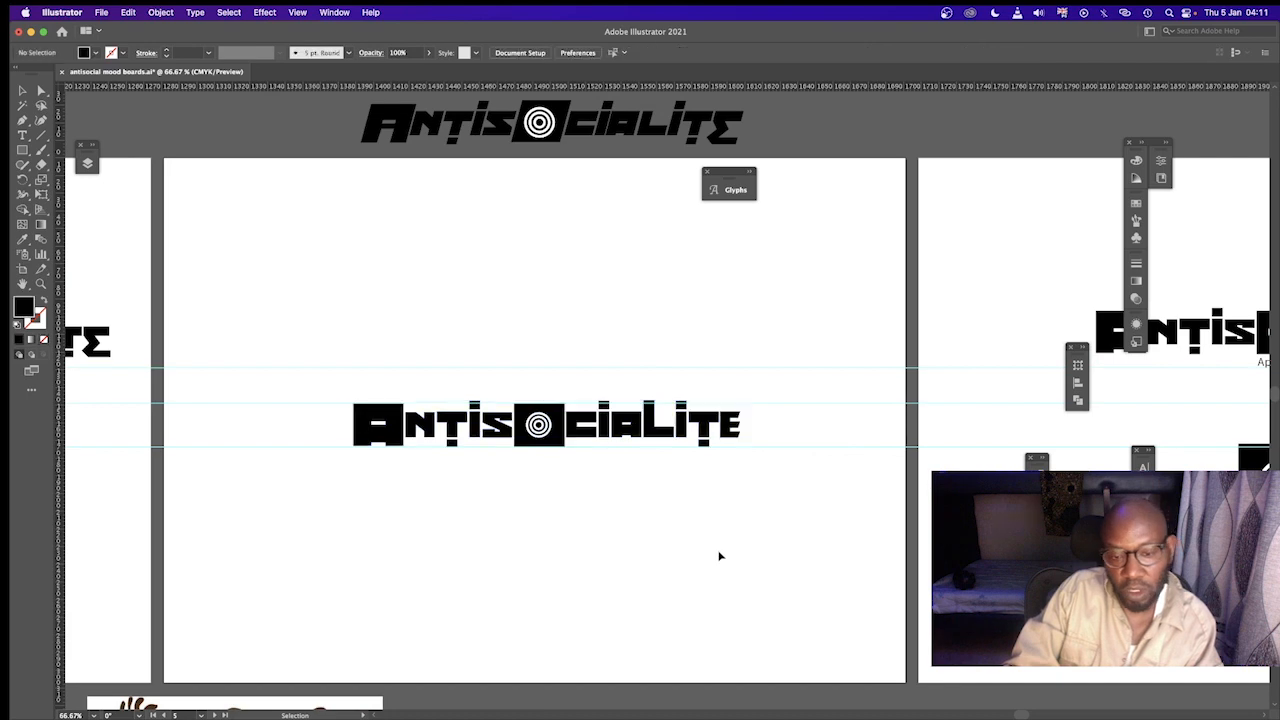
pyautogui.press('space')
pyautogui.moveTo(872, 451); pyautogui.dragTo(695, 439)
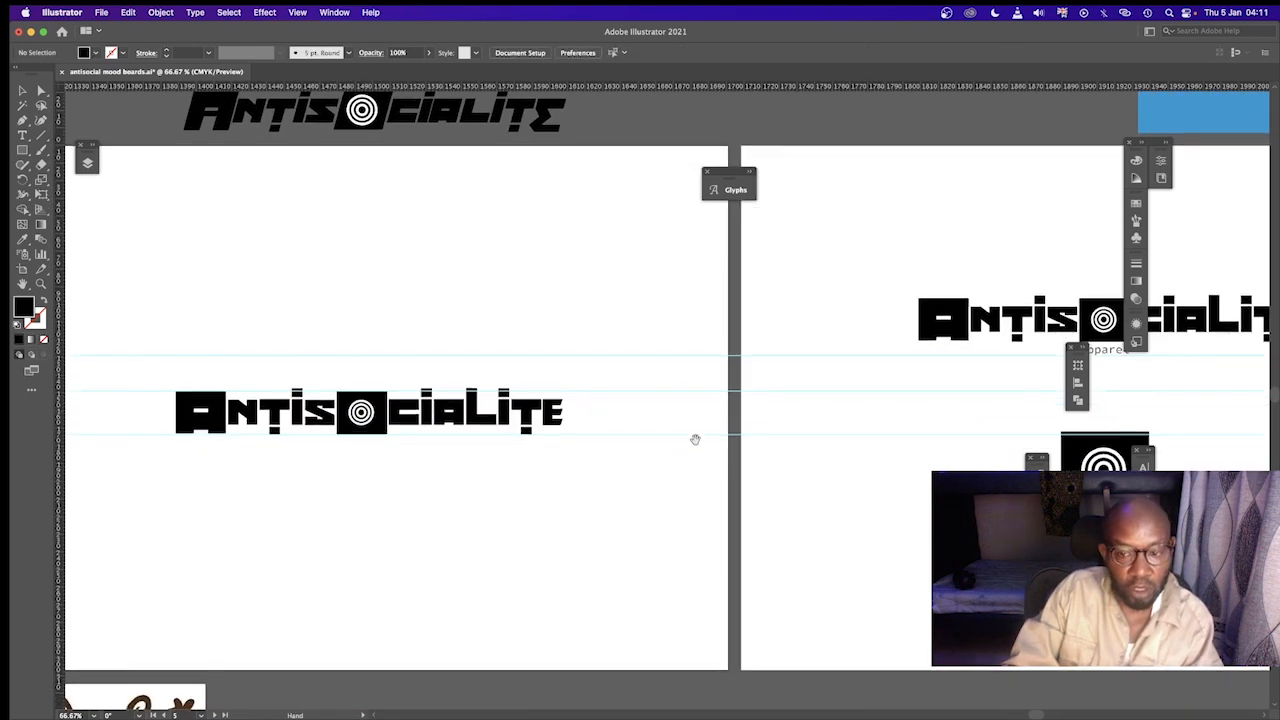
pyautogui.moveTo(778, 457); pyautogui.dragTo(774, 455)
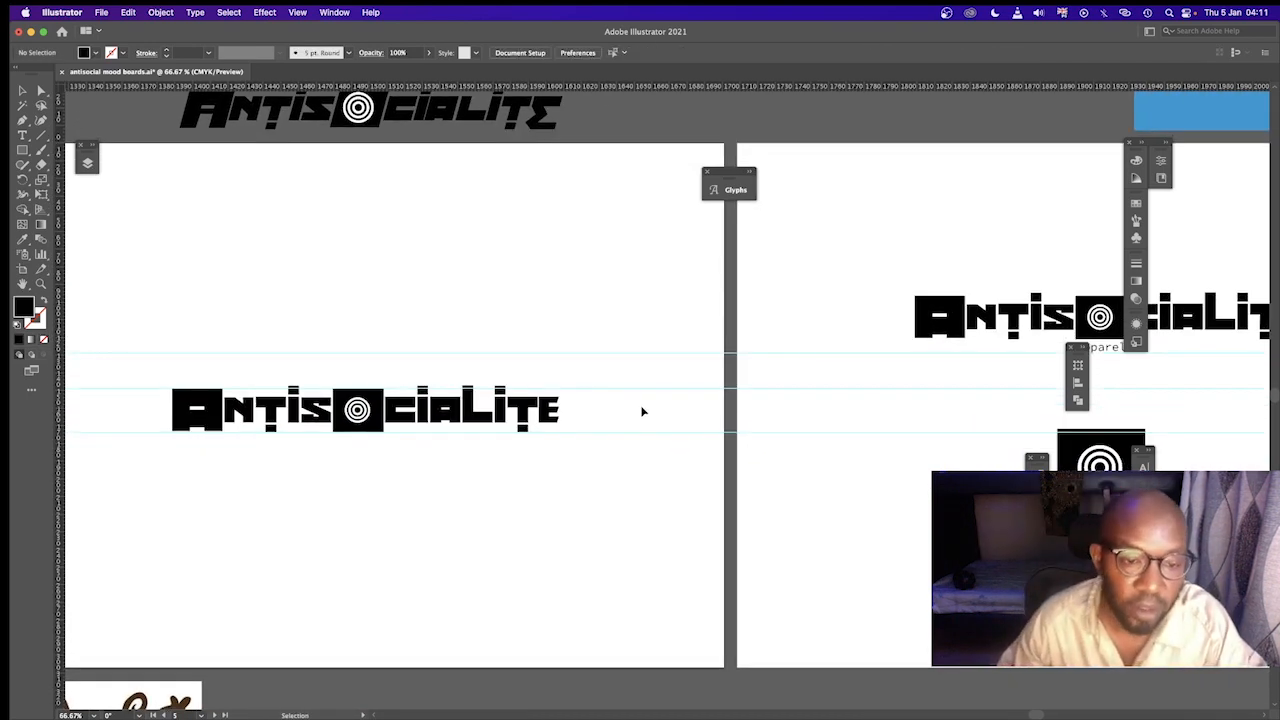
pyautogui.click(384, 430)
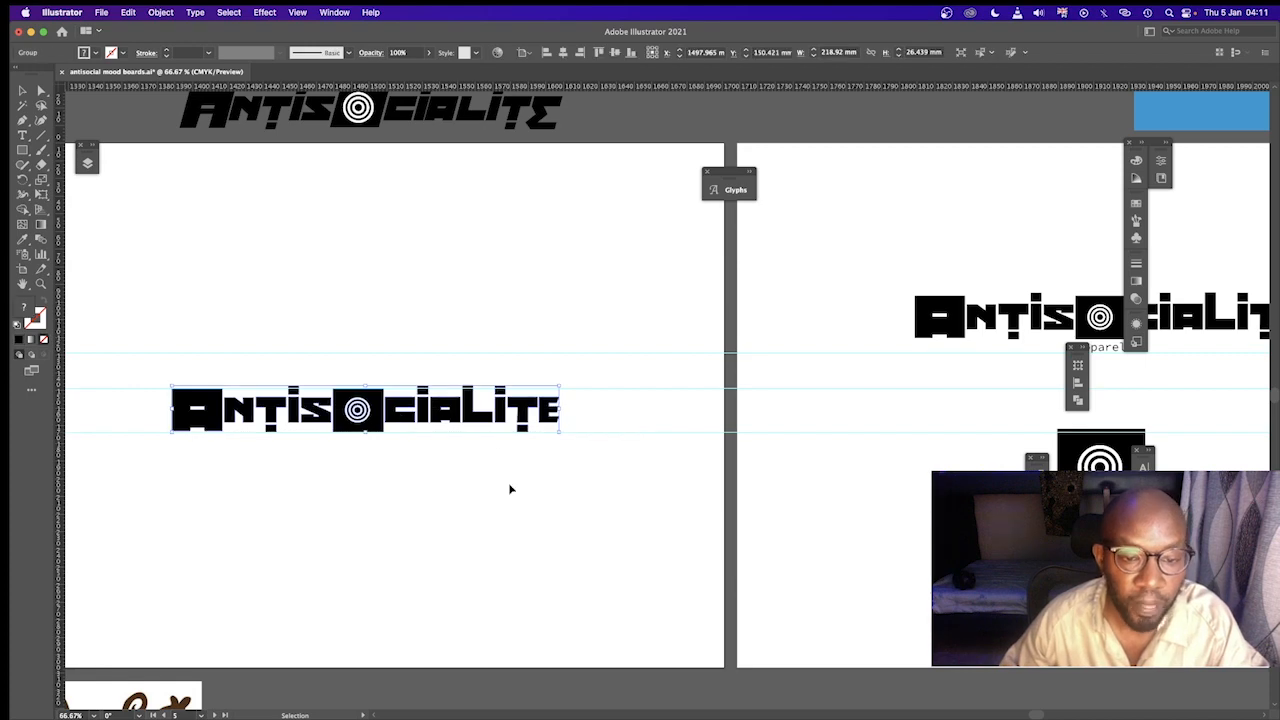
pyautogui.press('space')
pyautogui.moveTo(514, 523); pyautogui.dragTo(543, 451)
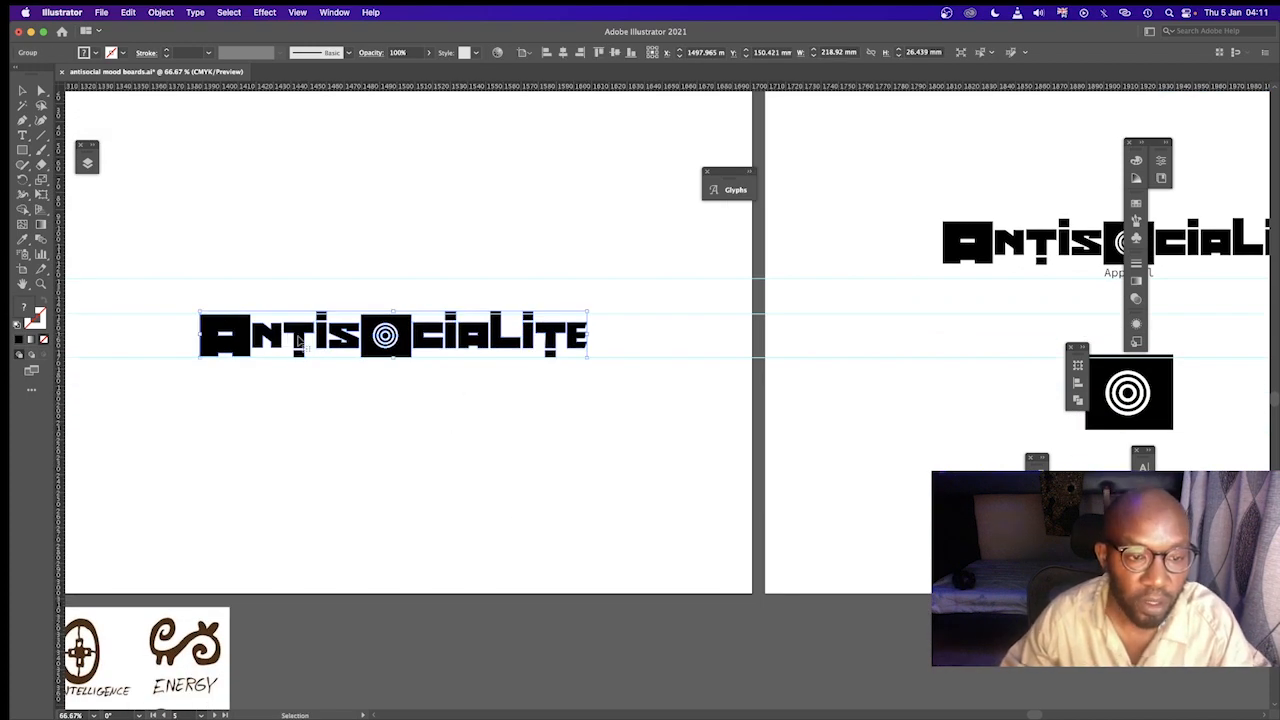
# Delete the "Apparel" tagline under the wordmark on the artboard that also holds the square ring icon.
pyautogui.press('space')
pyautogui.moveTo(839, 343); pyautogui.dragTo(291, 369)
pyautogui.press('space')
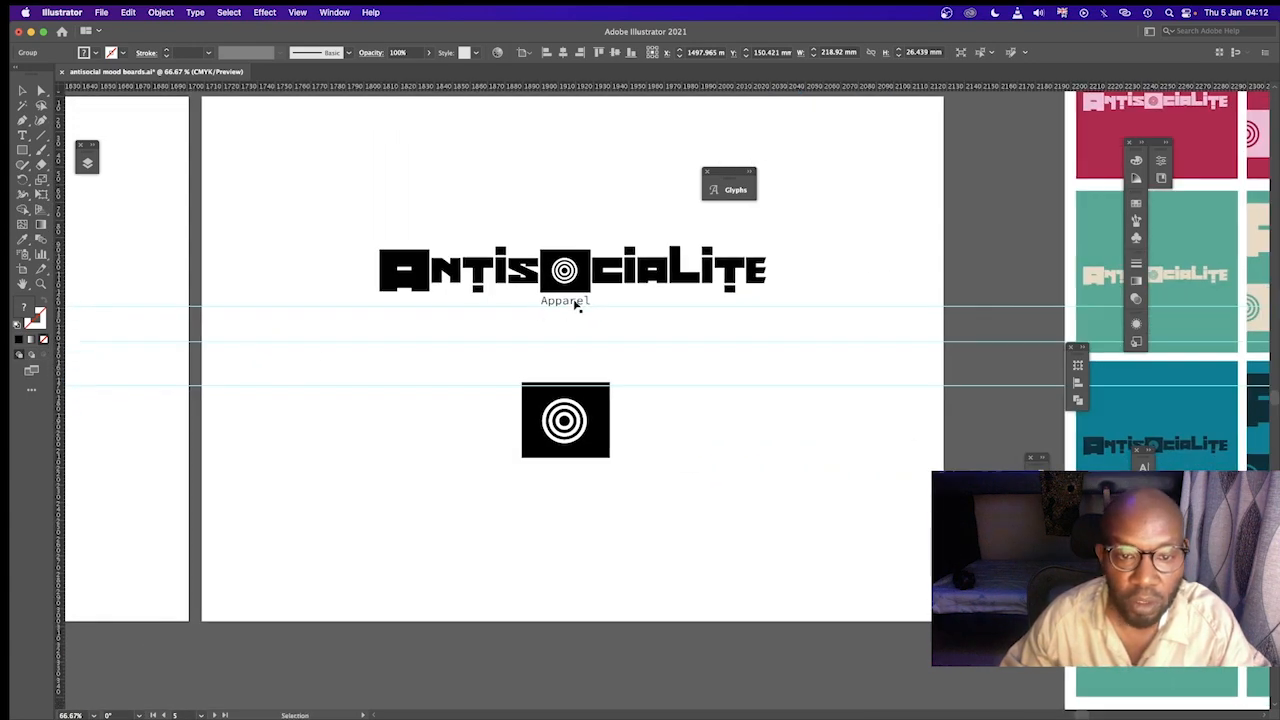
pyautogui.click(569, 305)
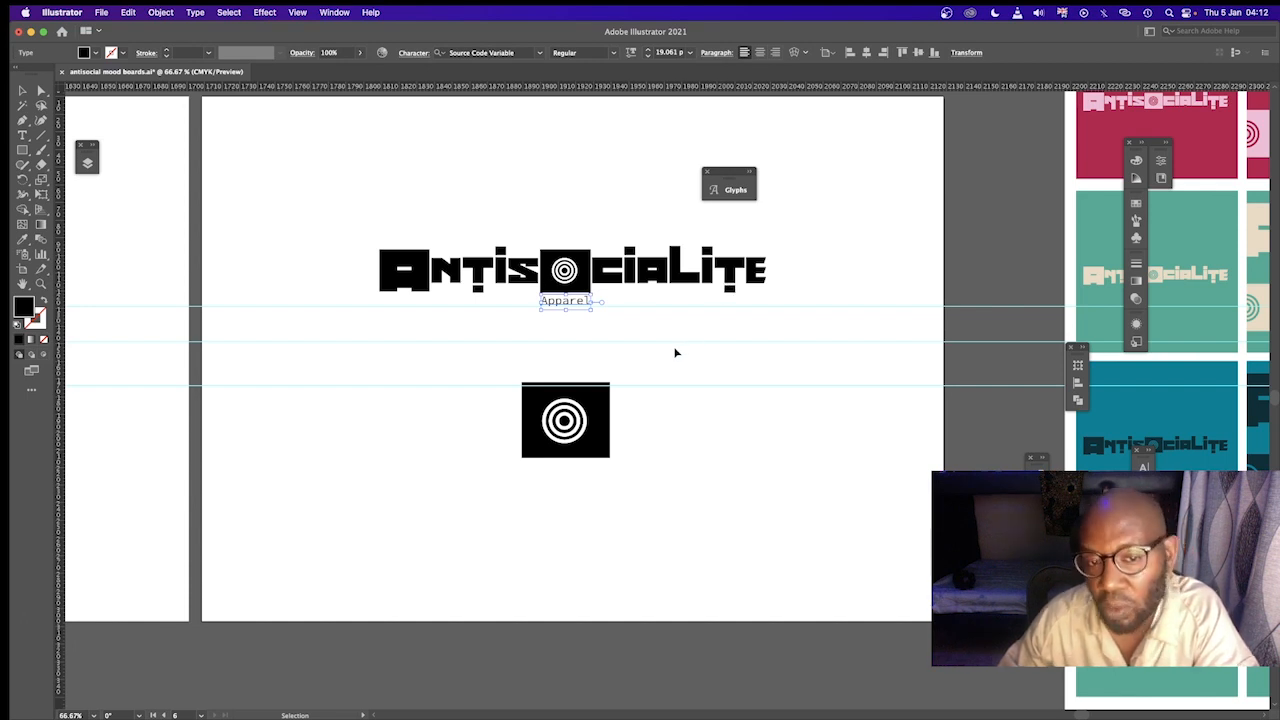
pyautogui.press('Delete')
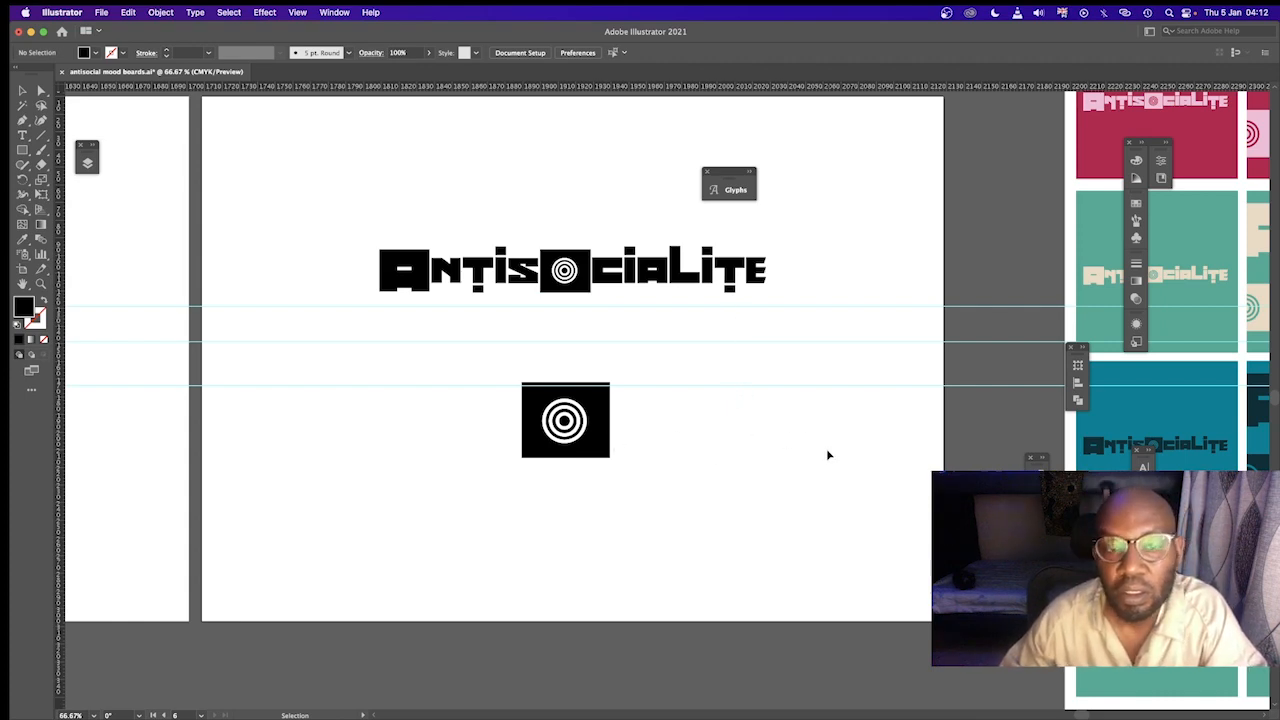
pyautogui.click(564, 428)
pyautogui.click(615, 232)
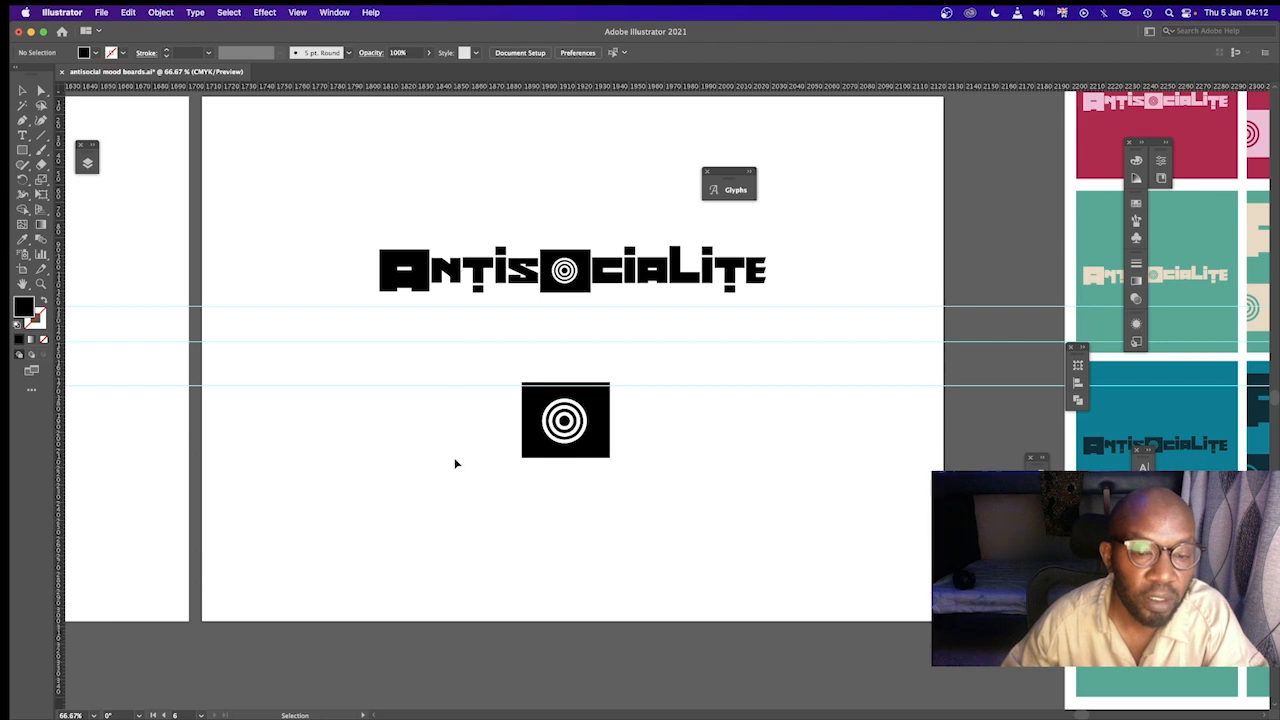
pyautogui.moveTo(464, 459); pyautogui.dragTo(528, 466)
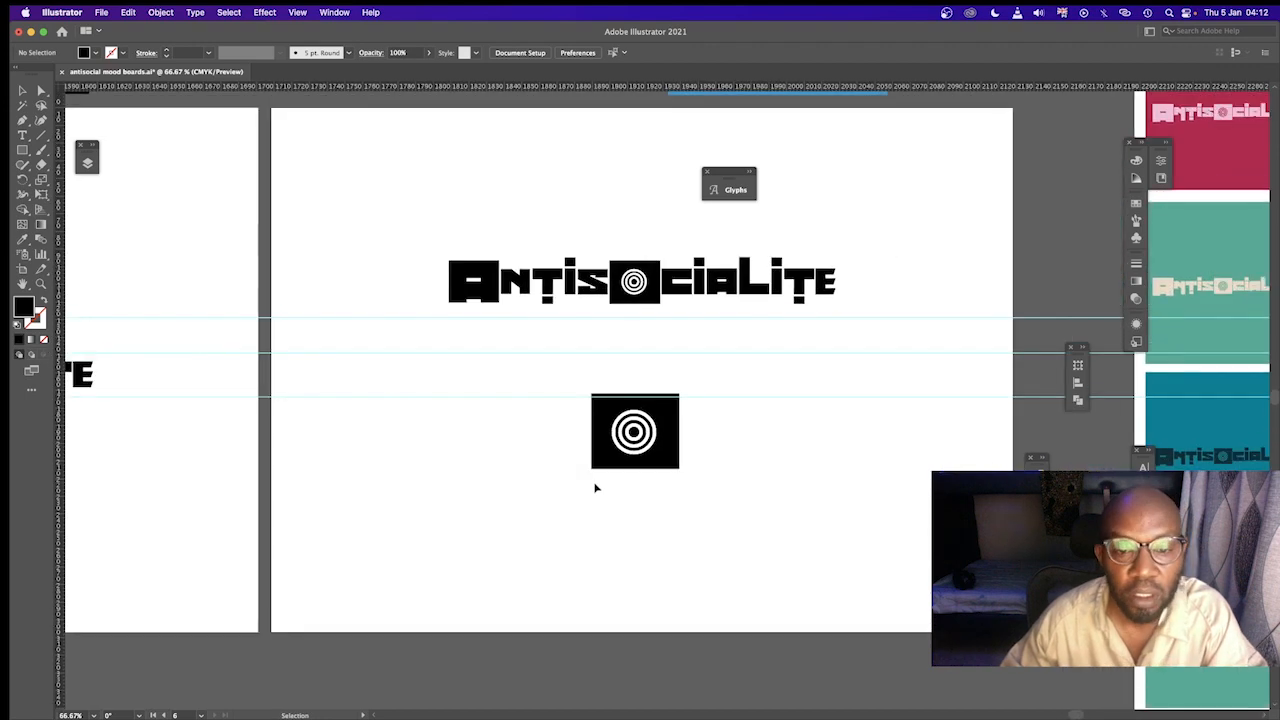